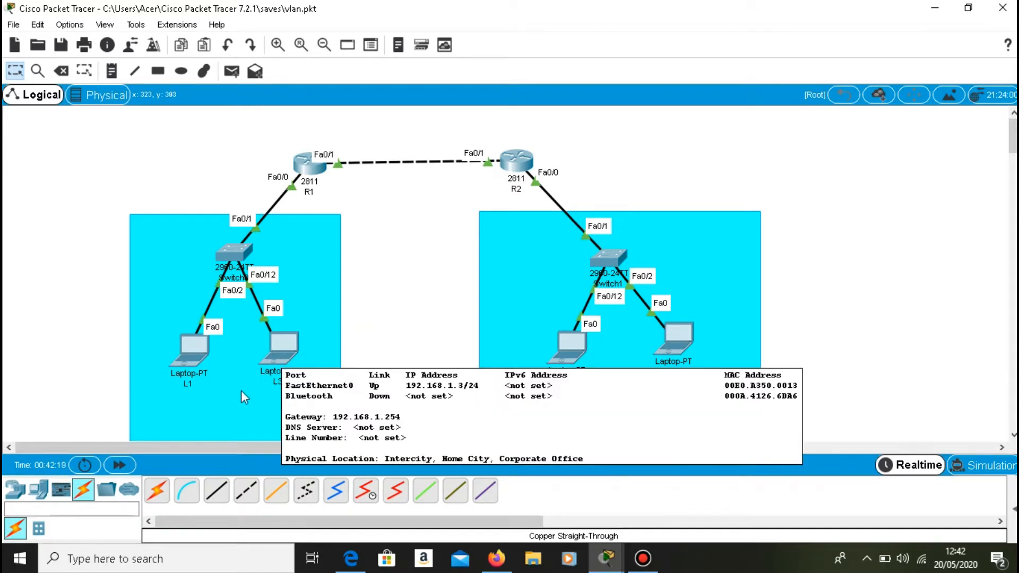
# Step: Display laptop L1's IP configuration with ipconfig in its Command Prompt
pyautogui.click(266, 339)
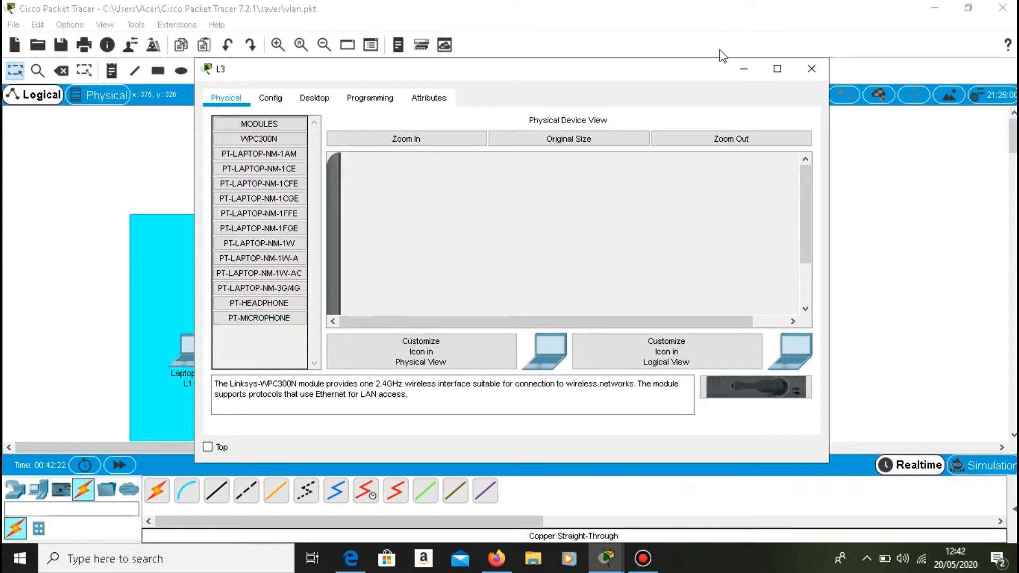
pyautogui.click(739, 69)
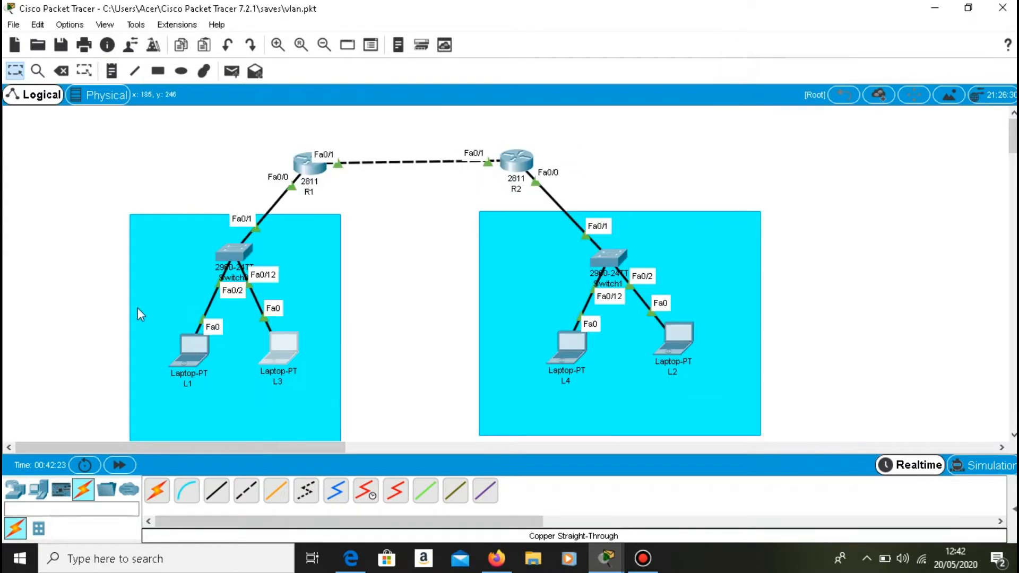
pyautogui.click(189, 354)
pyautogui.click(314, 98)
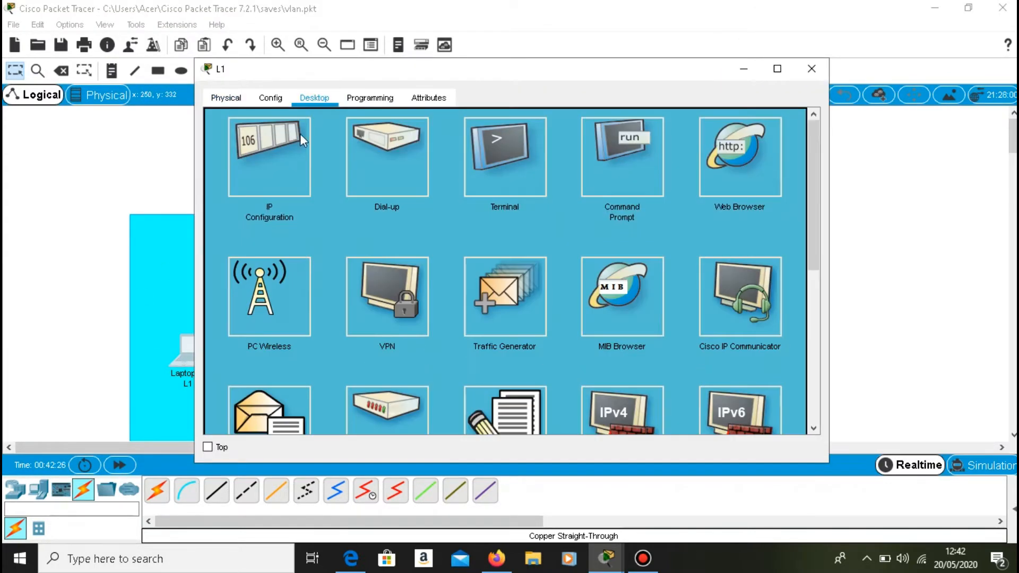
pyautogui.click(602, 159)
pyautogui.write('ipconfig')
pyautogui.press('Return')
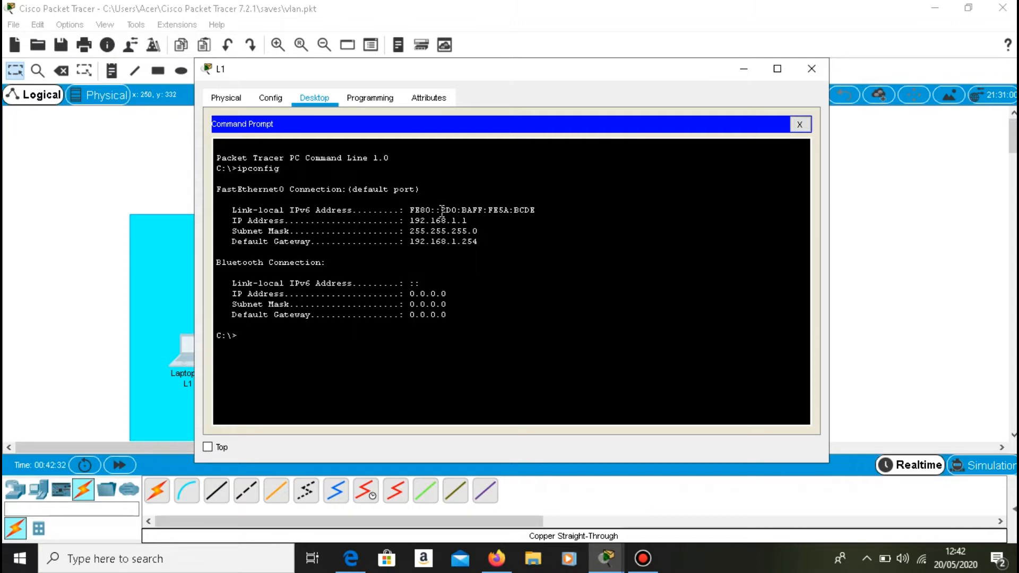
# Step: Ping 192.168.1.3 from laptop L1 to test connectivity with L3, and put L1's window away
pyautogui.write('ping')
pyautogui.write(' 192')
pyautogui.write('.16')
pyautogui.write('8.3')
pyautogui.write('1.')
pyautogui.write('3')
pyautogui.press('Return')
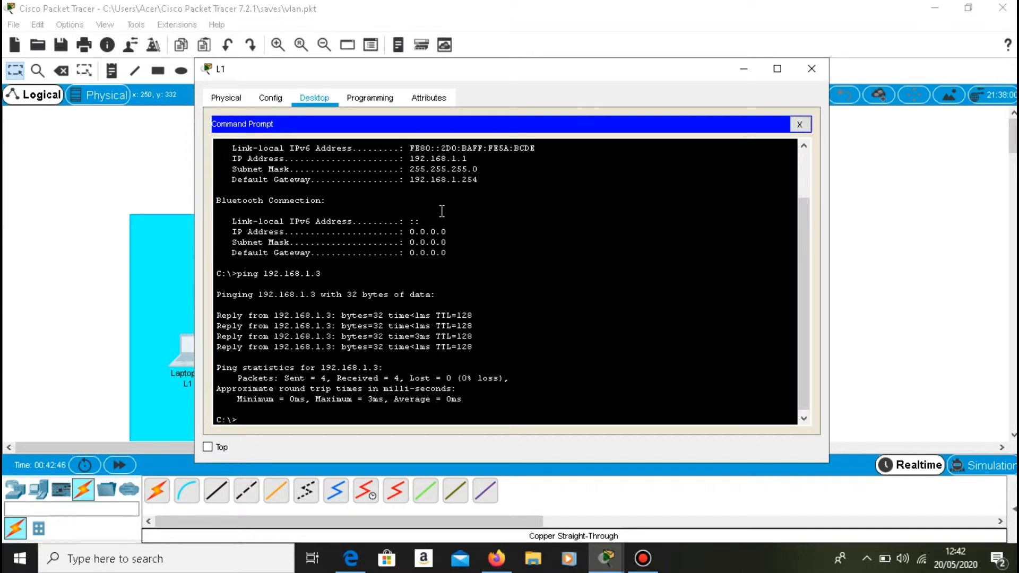
pyautogui.click(744, 68)
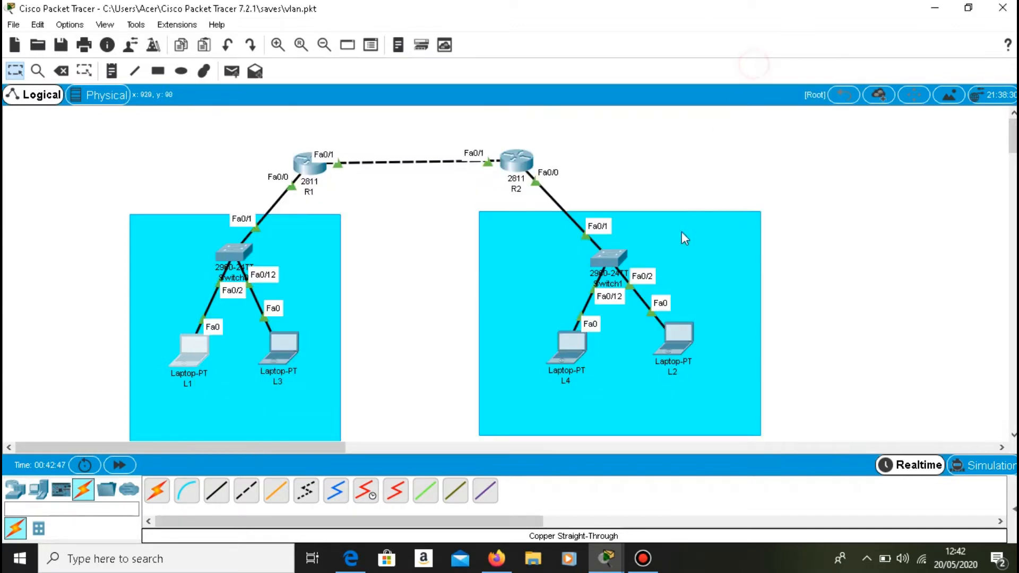
# Step: Ping 192.168.2.3 from laptop L2's Command Prompt, and put L2's window away
pyautogui.click(678, 346)
pyautogui.click(371, 98)
pyautogui.click(330, 100)
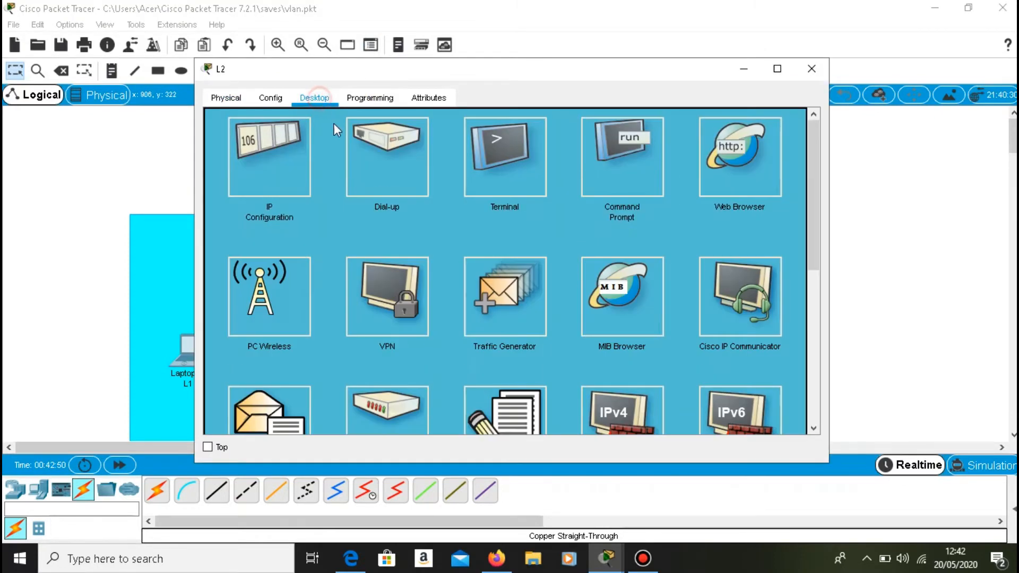
pyautogui.click(603, 168)
pyautogui.write('ping')
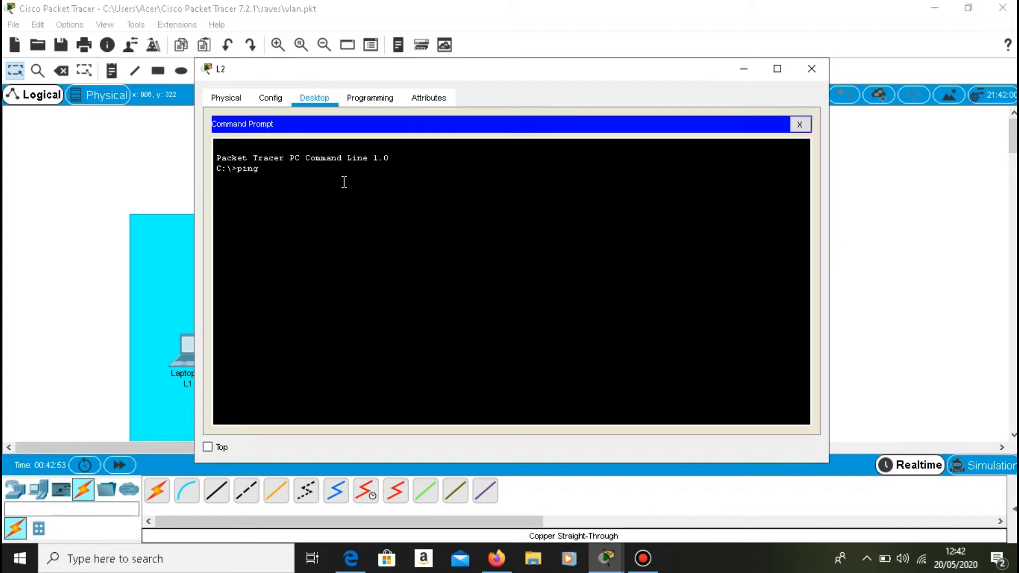
pyautogui.write(' 192.168.2.3')
pyautogui.press('Return')
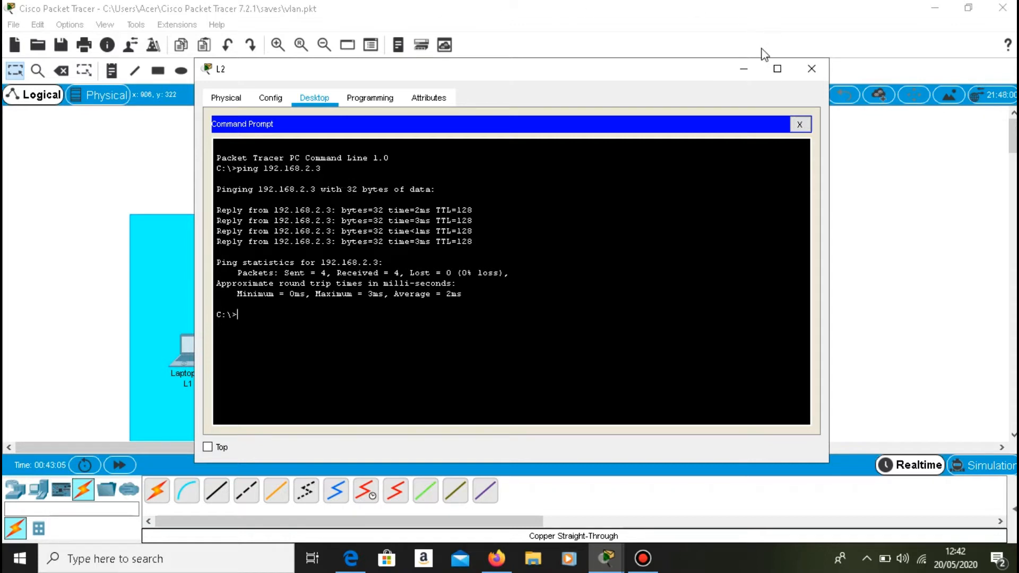
pyautogui.click(742, 69)
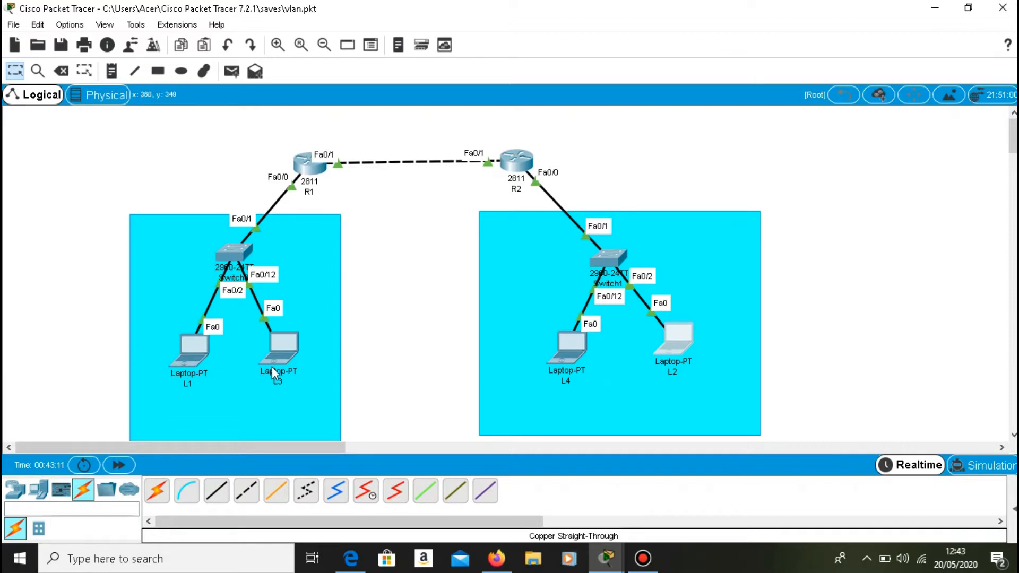
# Step: Open Switch0's command line and leave global configuration mode for privileged EXEC mode
pyautogui.click(246, 245)
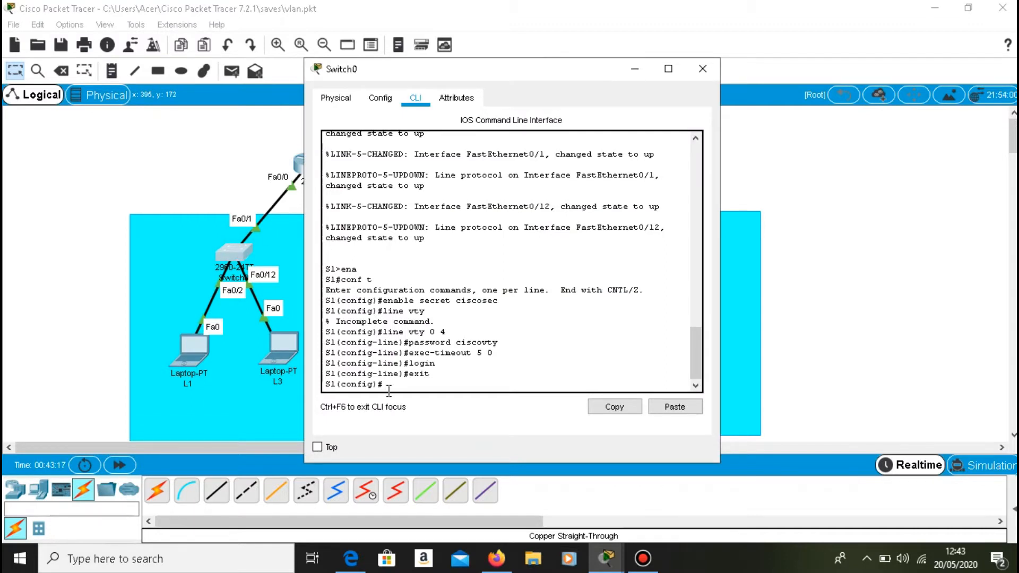
pyautogui.hotkey('ctrl', 'z')
pyautogui.press('Return')
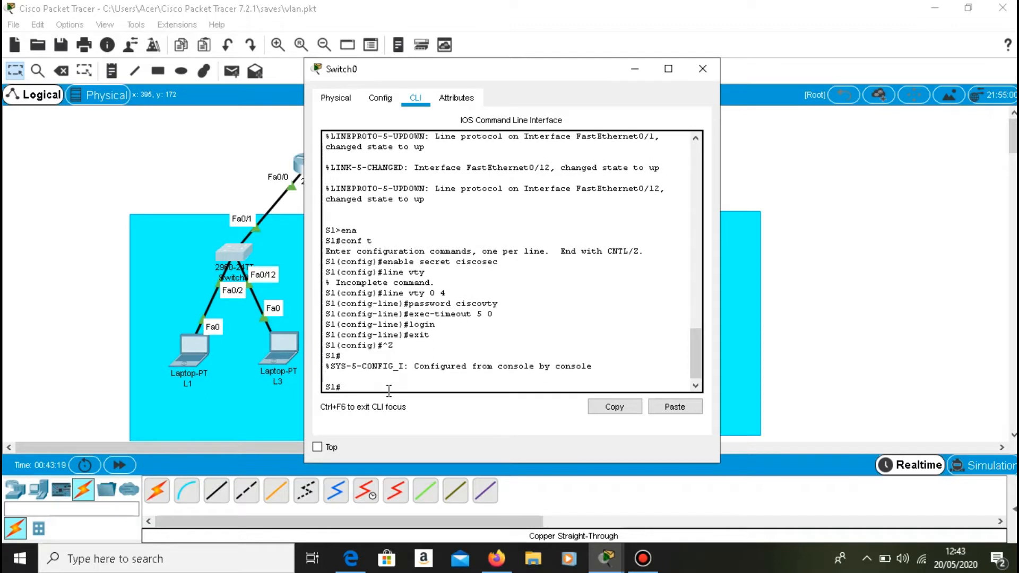
# Step: Display the VLAN information of Switch0 with sh vlan
pyautogui.write('sh wlan')
pyautogui.press('Return')
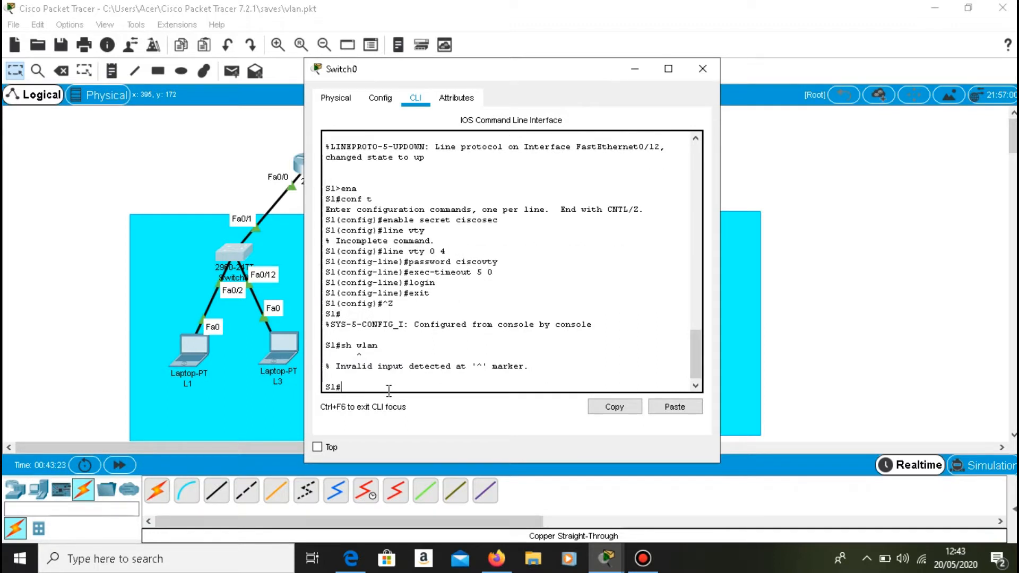
pyautogui.press('Up')
pyautogui.press('Left')
pyautogui.press('Left')
pyautogui.press('Left')
pyautogui.press('BackSpace')
pyautogui.write('v')
pyautogui.press('Return')
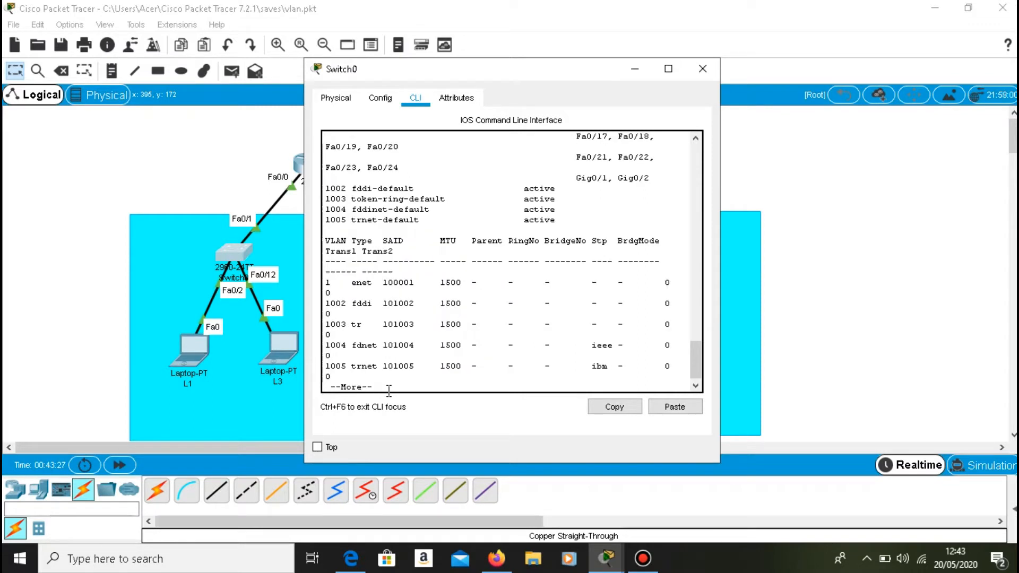
# Step: Page through the rest of the VLAN listing and examine the ports assigned to default VLAN 1
pyautogui.press('Return')
pyautogui.press('Return')
pyautogui.press('Return')
pyautogui.press('Return')
pyautogui.press('Return')
pyautogui.press('Return')
pyautogui.press('Return')
pyautogui.press('Return')
pyautogui.press('Return')
pyautogui.press('Return')
pyautogui.press('Return')
pyautogui.press('Return')
pyautogui.press('Return')
pyautogui.press('Return')
pyautogui.press('Return')
pyautogui.press('Return')
pyautogui.press('Return')
pyautogui.press('Return')
pyautogui.press('Return')
pyautogui.press('Return')
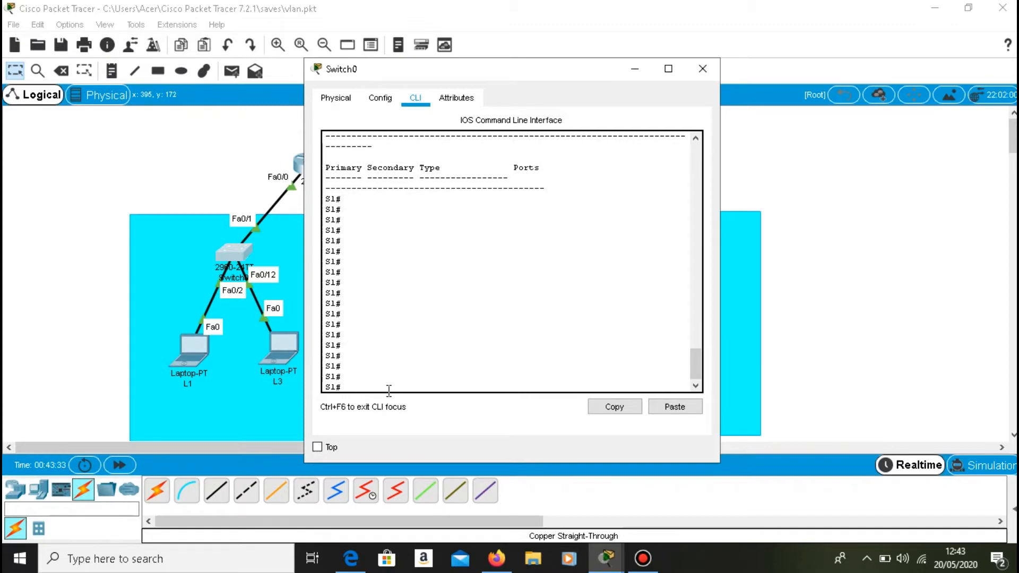
pyautogui.scroll(15, 389, 391)
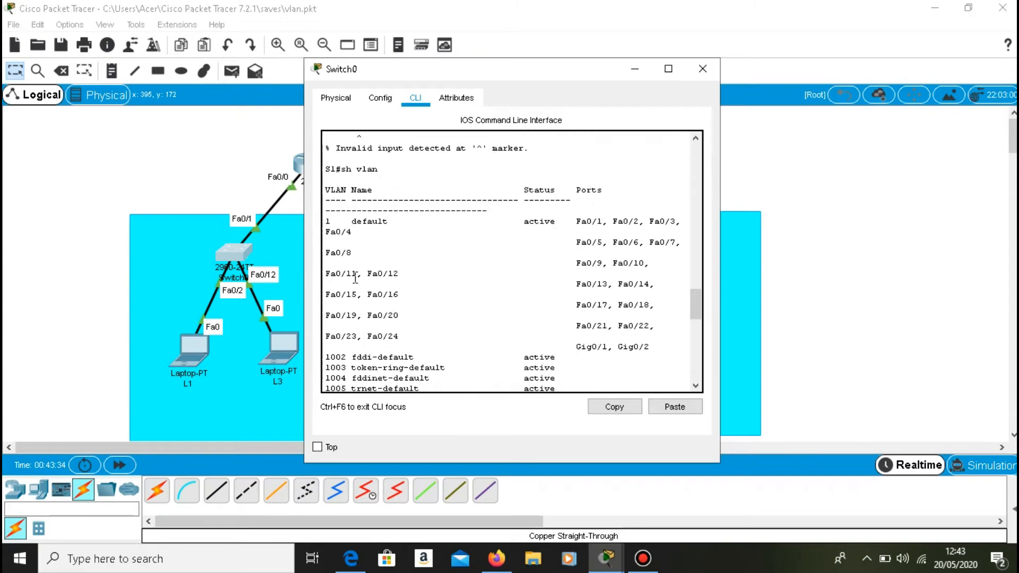
pyautogui.scroll(2, 355, 279)
pyautogui.moveTo(329, 276); pyautogui.dragTo(456, 349)
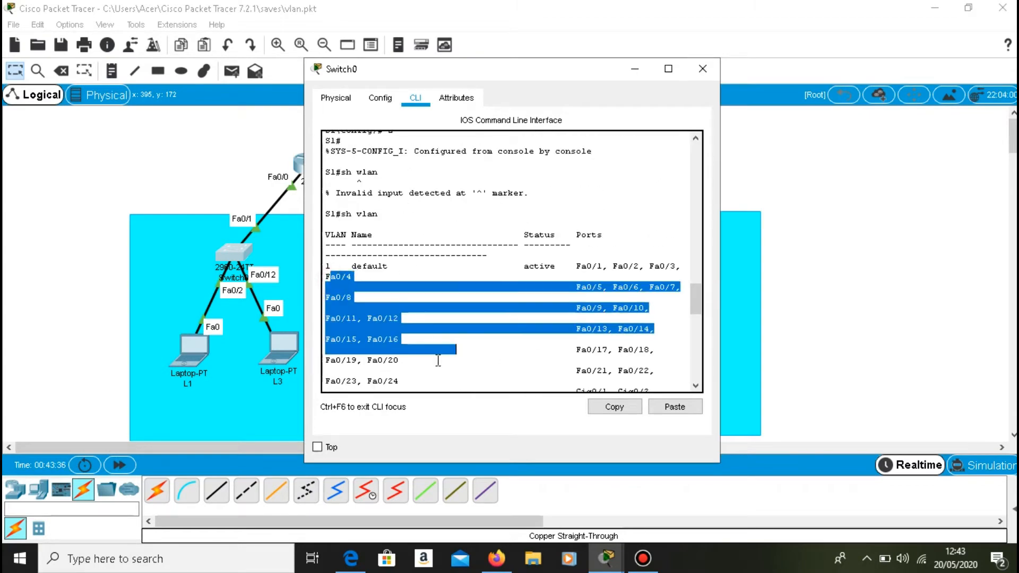
pyautogui.scroll(-15, 438, 360)
pyautogui.click(370, 386)
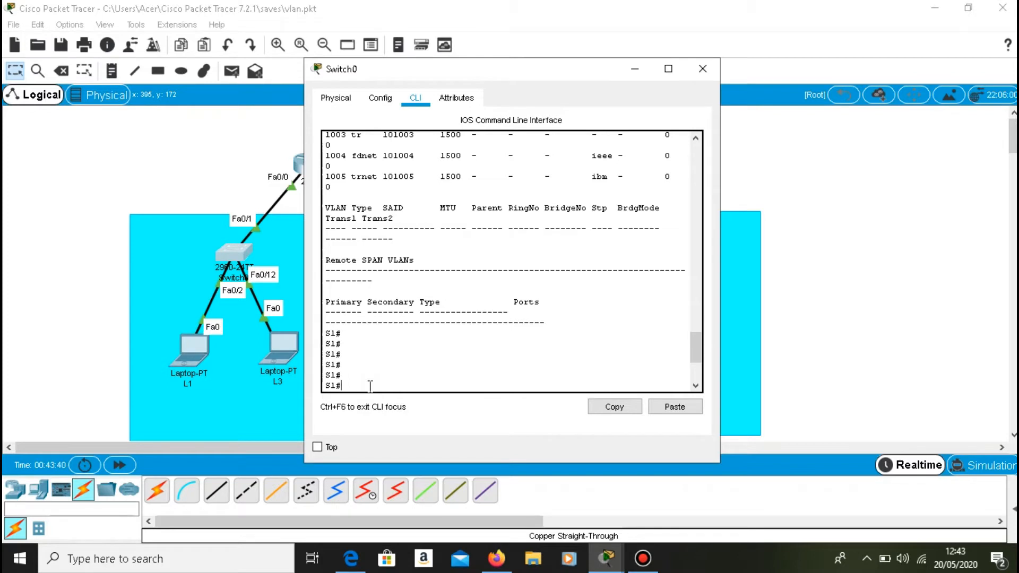
pyautogui.press('Return')
pyautogui.press('Return')
pyautogui.press('Return')
pyautogui.press('Return')
pyautogui.press('Return')
pyautogui.press('Return')
pyautogui.press('Return')
pyautogui.press('Return')
pyautogui.press('Return')
pyautogui.press('Return')
pyautogui.press('Return')
pyautogui.press('Return')
pyautogui.press('Return')
pyautogui.write('vlan 10')
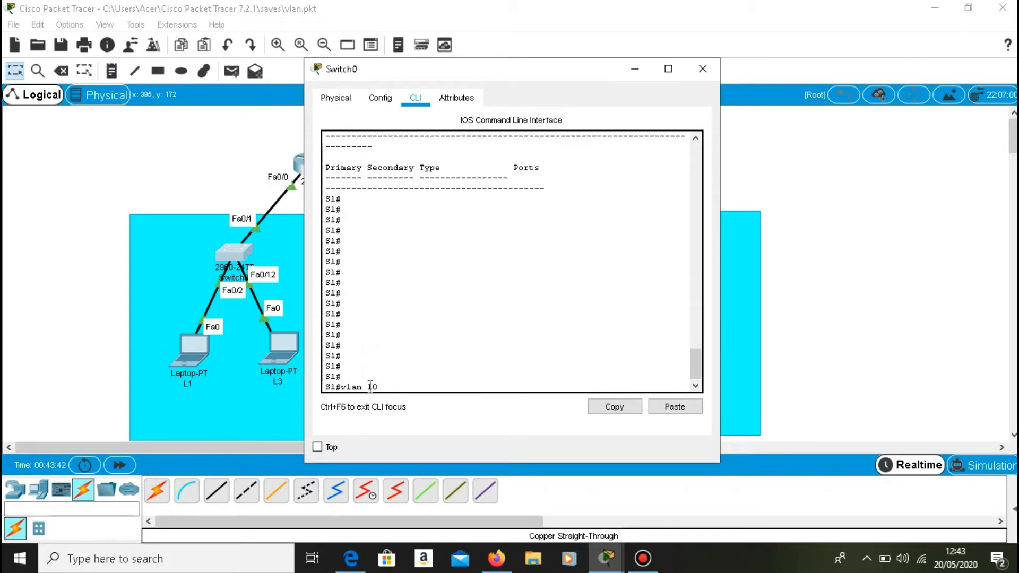
pyautogui.press('Return')
pyautogui.write('name IT')
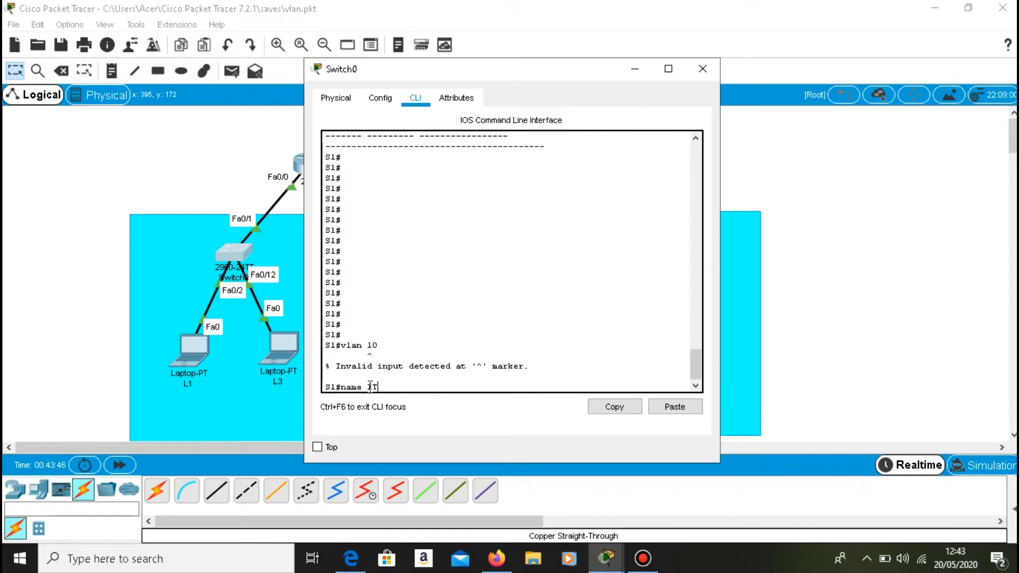
pyautogui.press('BackSpace')
pyautogui.press('BackSpace')
pyautogui.press('BackSpace')
pyautogui.press('BackSpace')
pyautogui.press('BackSpace')
pyautogui.press('BackSpace')
pyautogui.press('BackSpace')
# Step: Enter global configuration mode on Switch0 and create VLAN 10 with the name IT
pyautogui.write('config')
pyautogui.press('Return')
pyautogui.press('Return')
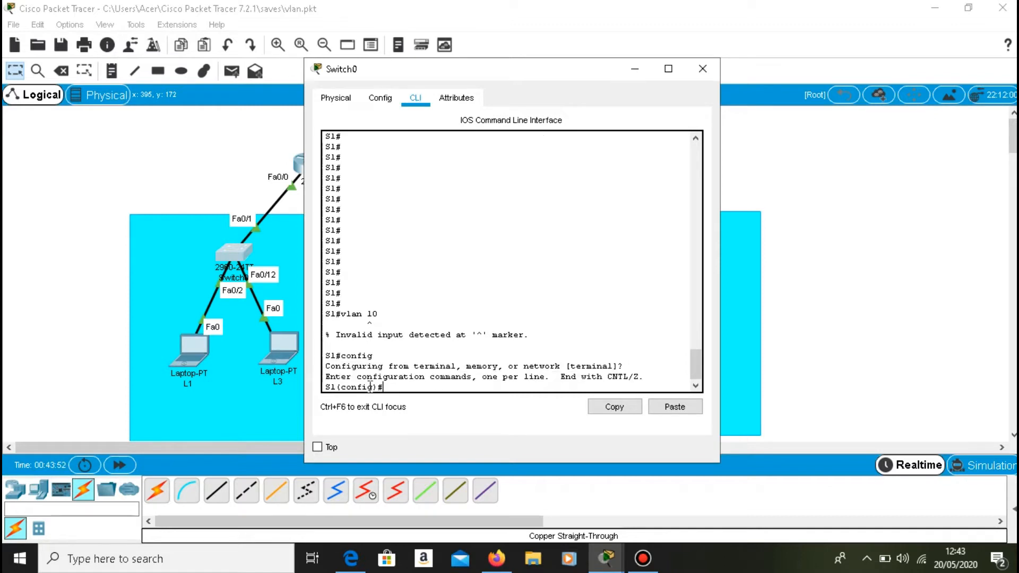
pyautogui.write('vlan 10')
pyautogui.press('Return')
pyautogui.write('name')
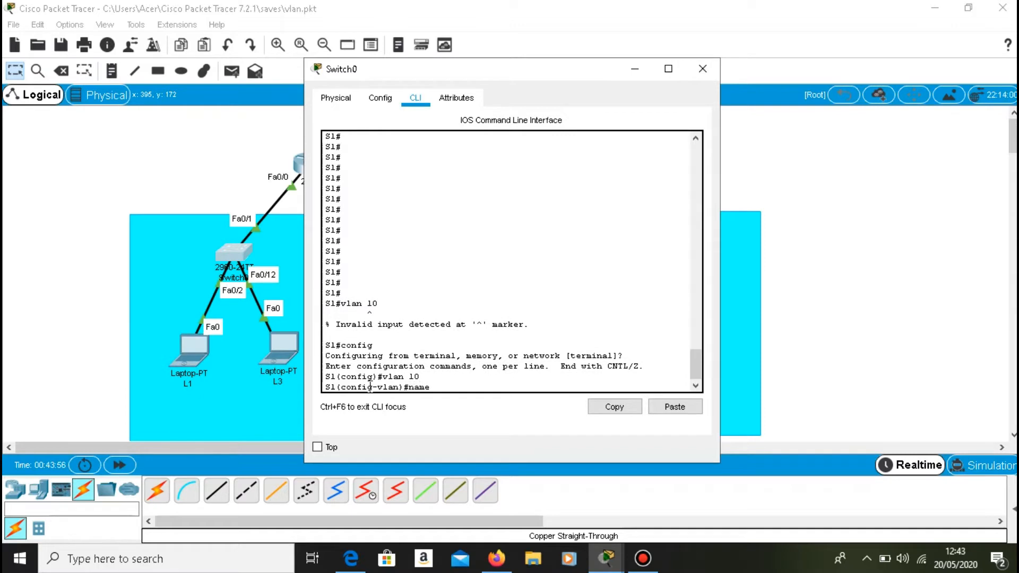
pyautogui.write(' IT')
pyautogui.press('Return')
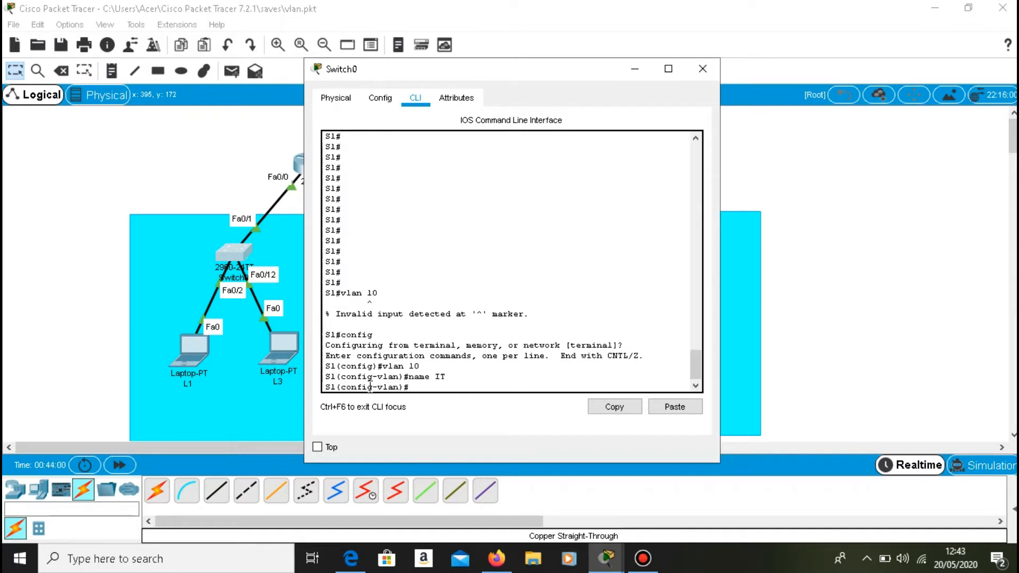
# Step: Create VLAN 20 on Switch0 with the name Admin
pyautogui.press('Up')
pyautogui.press('Up')
pyautogui.press('BackSpace')
pyautogui.press('BackSpace')
pyautogui.write('20')
pyautogui.press('Return')
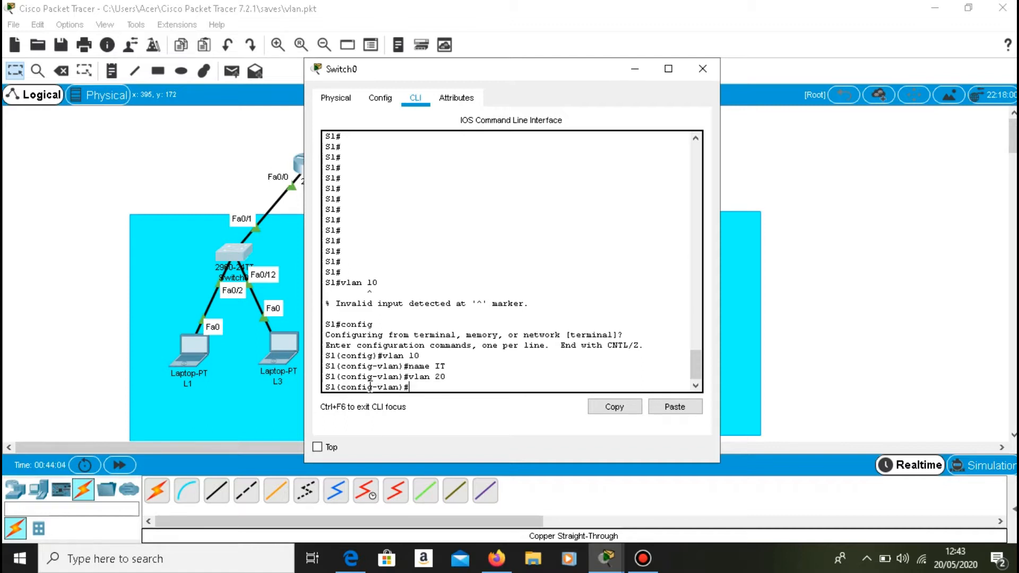
pyautogui.write('name Admin')
pyautogui.press('Return')
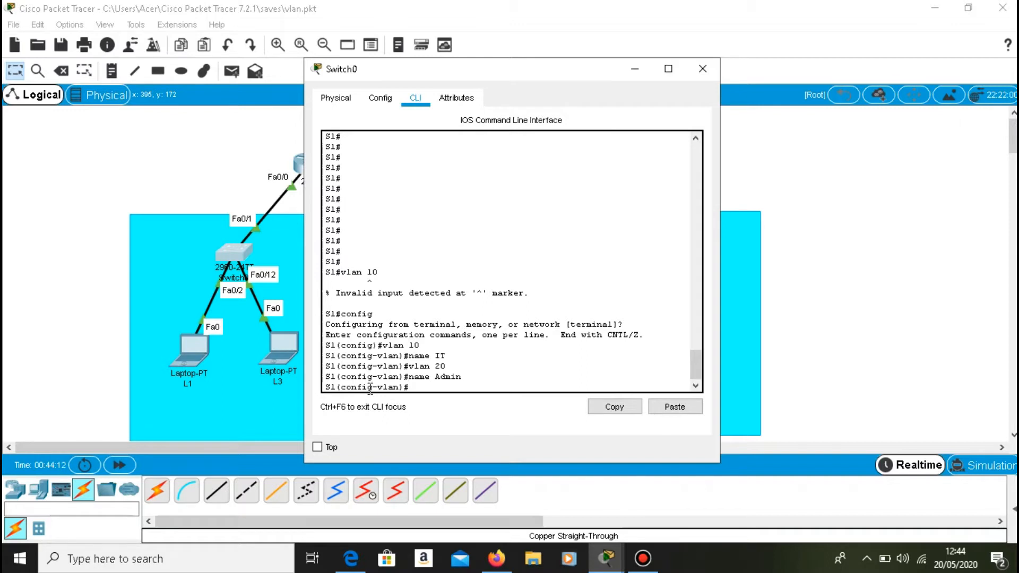
# Step: Set the interface range fa0/1-12 on Switch0 to switchport mode access
pyautogui.write('int range fa0/1-12')
pyautogui.press('Return')
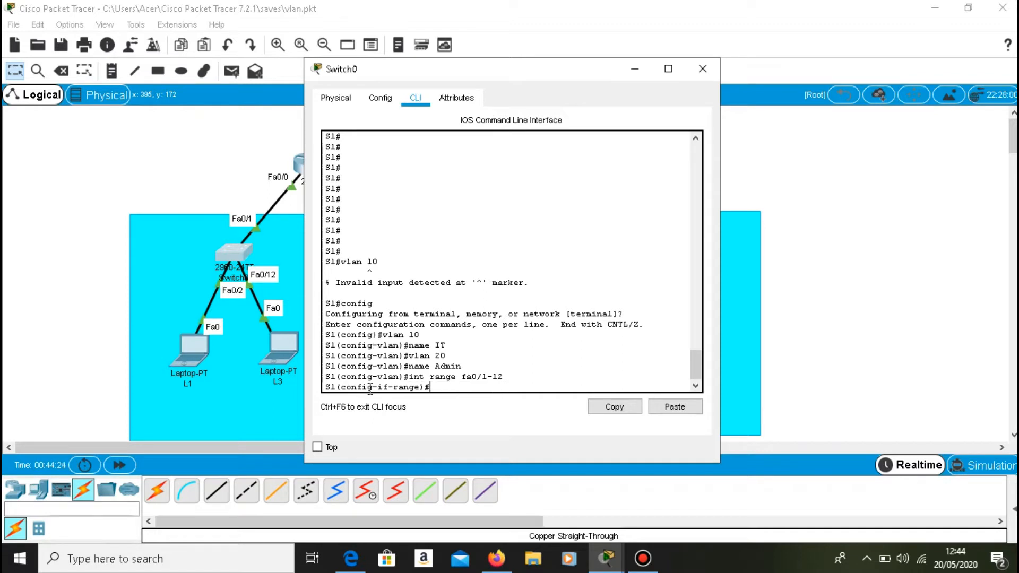
pyautogui.write('switchport mode access')
pyautogui.press('Return')
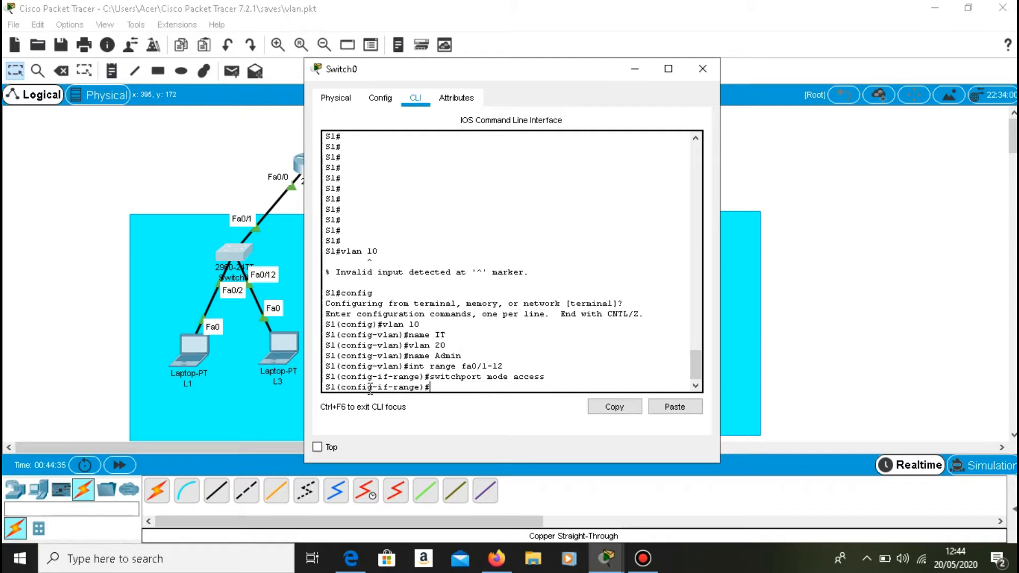
# Step: Assign the interface range fa0/1-12 to VLAN 10 with switchport access vlan 10
pyautogui.press('Up')
pyautogui.press('Left')
pyautogui.press('Left')
pyautogui.press('Left')
pyautogui.press('Left')
pyautogui.press('Left')
pyautogui.press('Left')
pyautogui.press('BackSpace')
pyautogui.press('BackSpace')
pyautogui.press('BackSpace')
pyautogui.press('BackSpace')
pyautogui.press('BackSpace')
pyautogui.write('vlan 10')
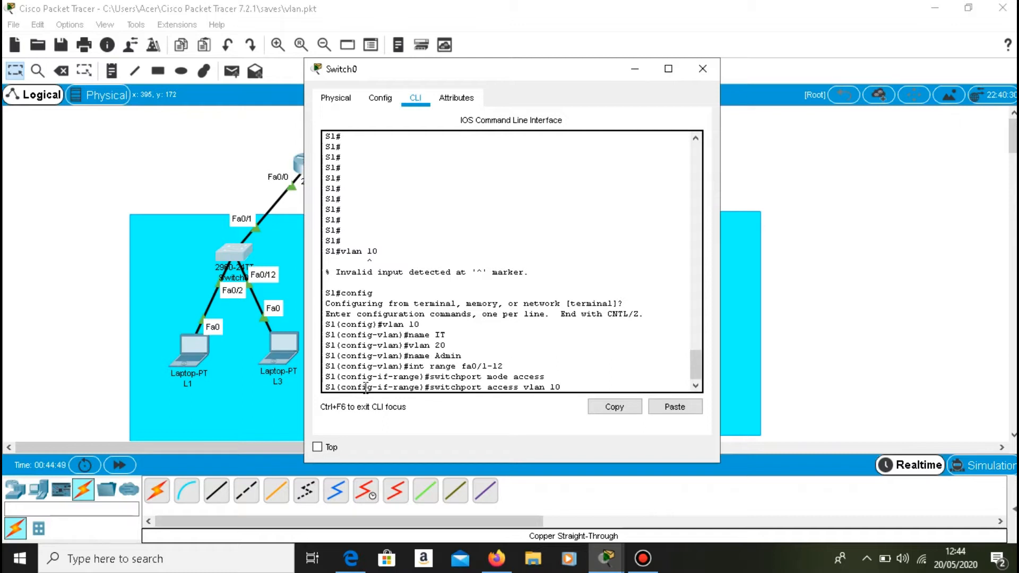
pyautogui.press('Return')
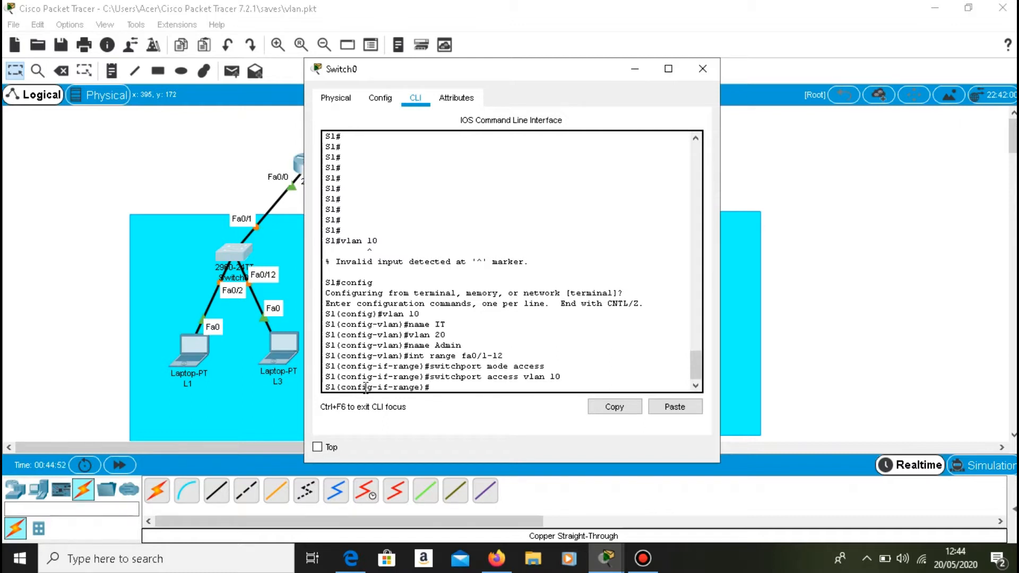
# Step: Set the interface range fa0/13-24 on Switch0 to switchport mode access
pyautogui.press('Up')
pyautogui.press('Up')
pyautogui.press('Up')
pyautogui.write('3')
pyautogui.press('BackSpace')
pyautogui.press('BackSpace')
pyautogui.write('24')
pyautogui.press('Return')
pyautogui.press('Up')
pyautogui.press('Up')
pyautogui.press('Up')
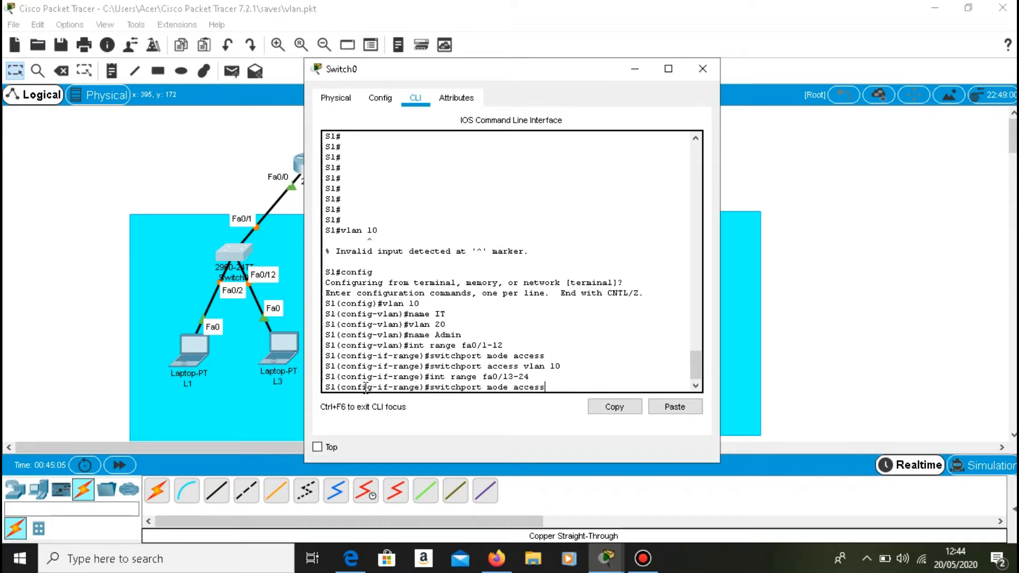
pyautogui.press('Return')
# Step: Assign the interface range fa0/13-24 to VLAN 20 with switchport access vlan 20
pyautogui.press('Up')
pyautogui.press('Up')
pyautogui.press('Up')
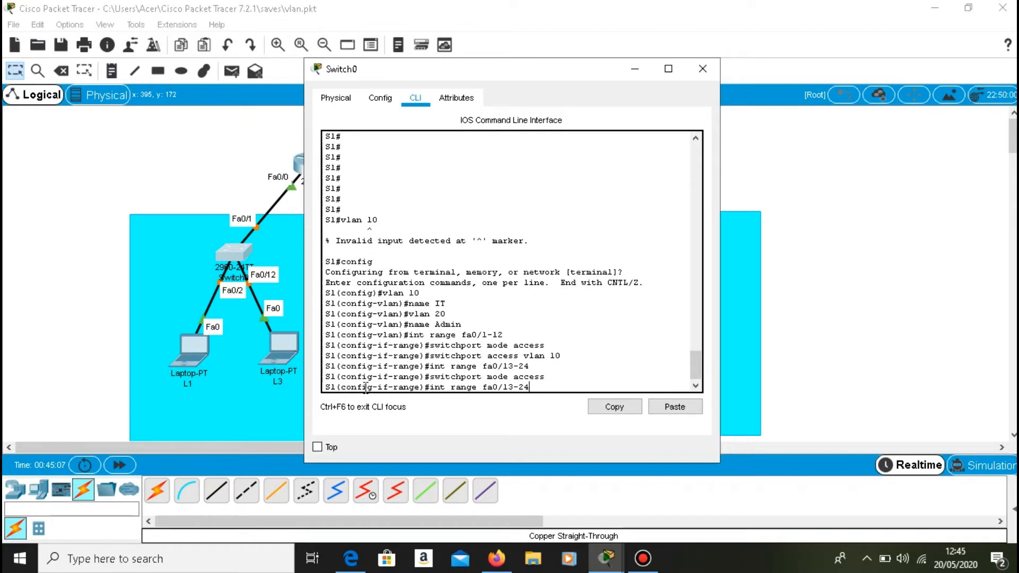
pyautogui.press('BackSpace')
pyautogui.press('BackSpace')
pyautogui.write('20')
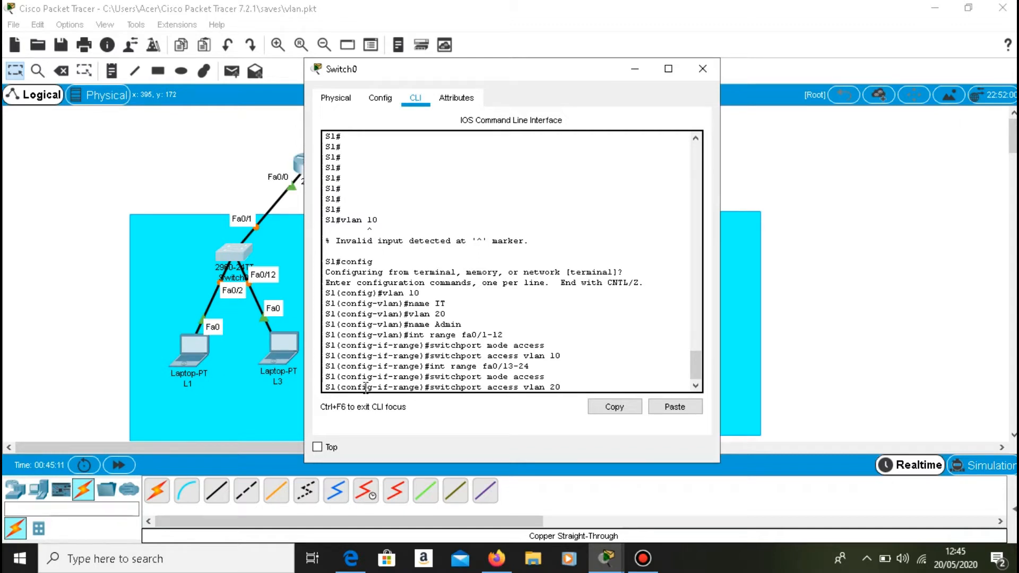
pyautogui.press('Return')
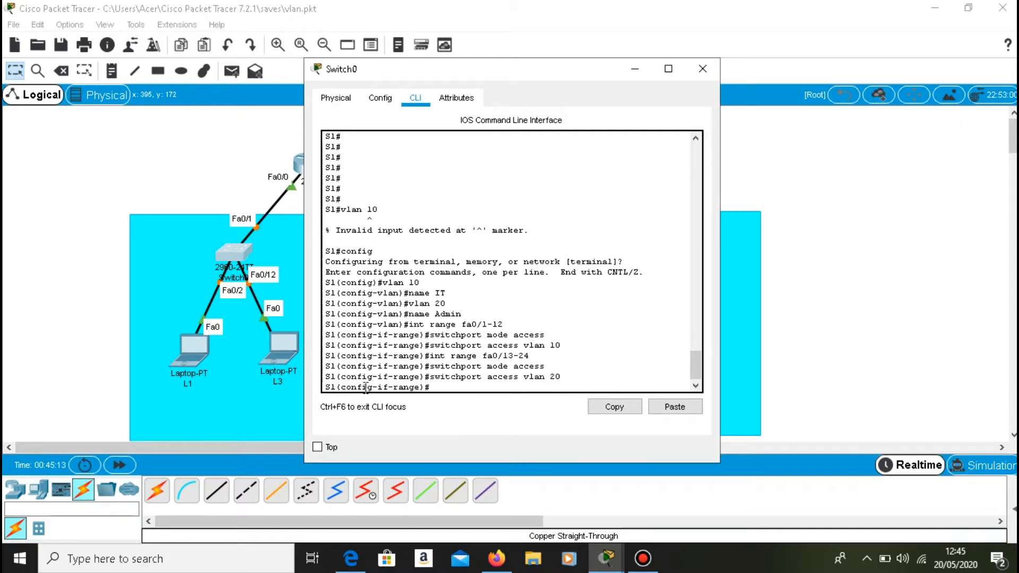
# Step: End the configuration session on Switch0 and return to privileged EXEC mode
pyautogui.press('Return')
pyautogui.write('end')
pyautogui.press('Return')
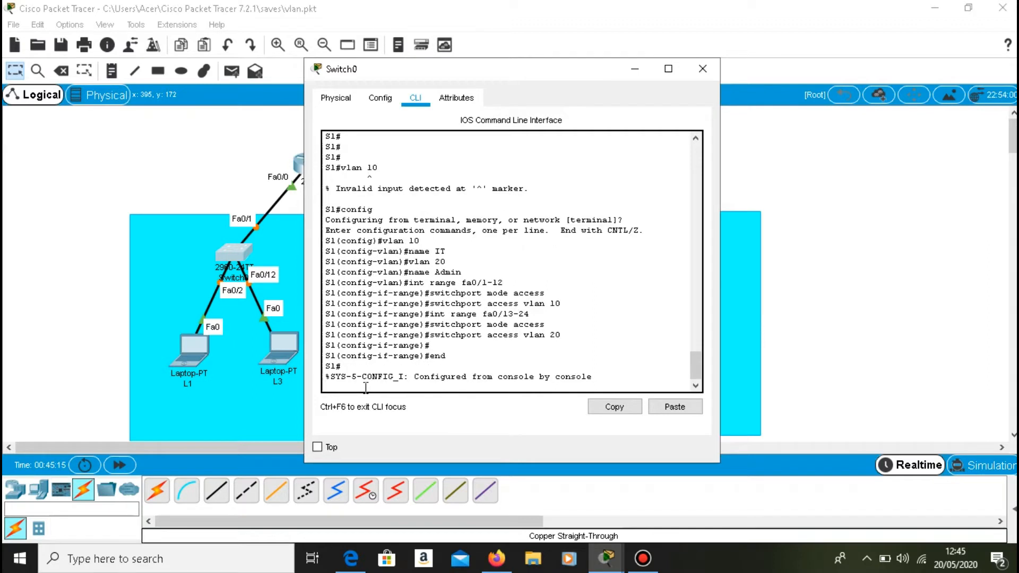
pyautogui.press('Return')
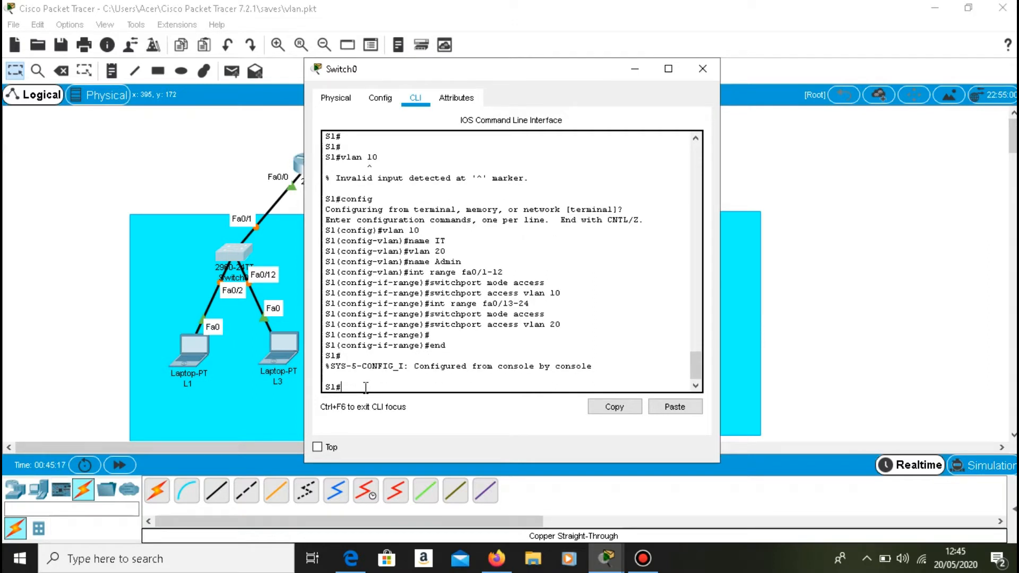
# Step: Configure interface VLAN 10 on Switch0 with IP address 192.168.10.10 and subnet mask 255.255.255.0
pyautogui.write('config')
pyautogui.press('Return')
pyautogui.press('Return')
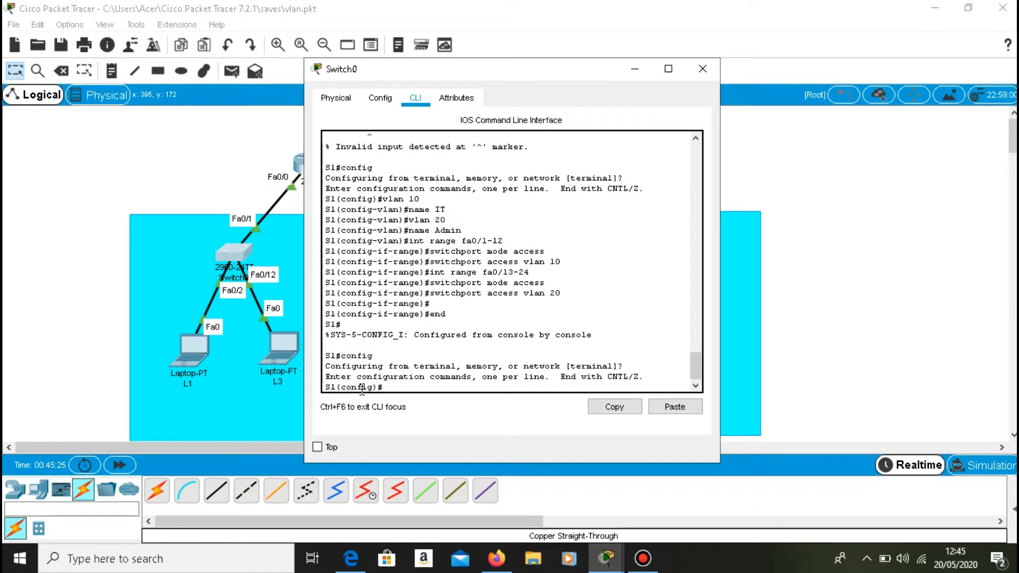
pyautogui.write('int vlan 10')
pyautogui.press('Return')
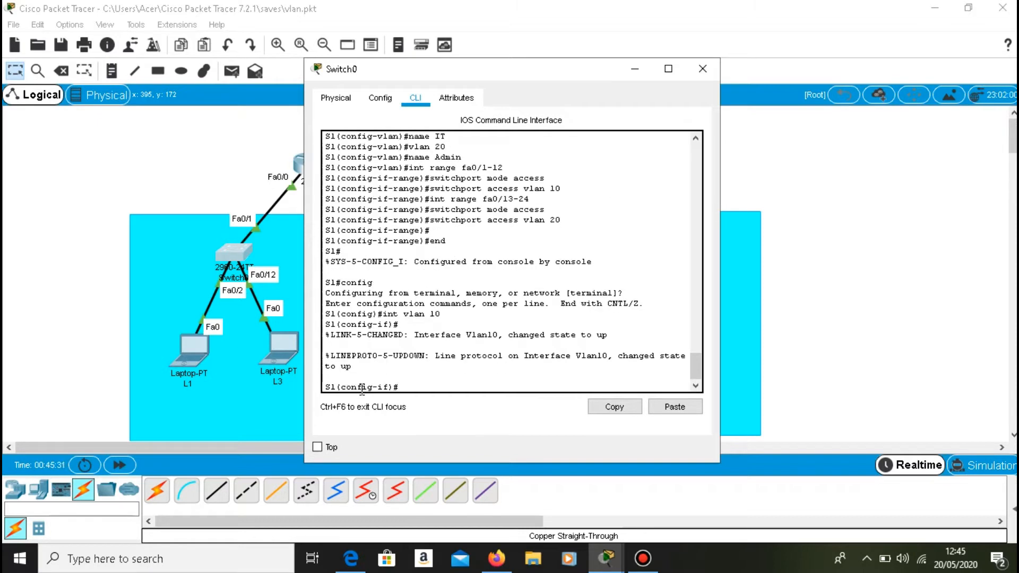
pyautogui.write('ip address')
pyautogui.press('BackSpace')
pyautogui.press('BackSpace')
pyautogui.write('s 192.168.10.1')
pyautogui.press('BackSpace')
pyautogui.write('.10 255.255.255.0')
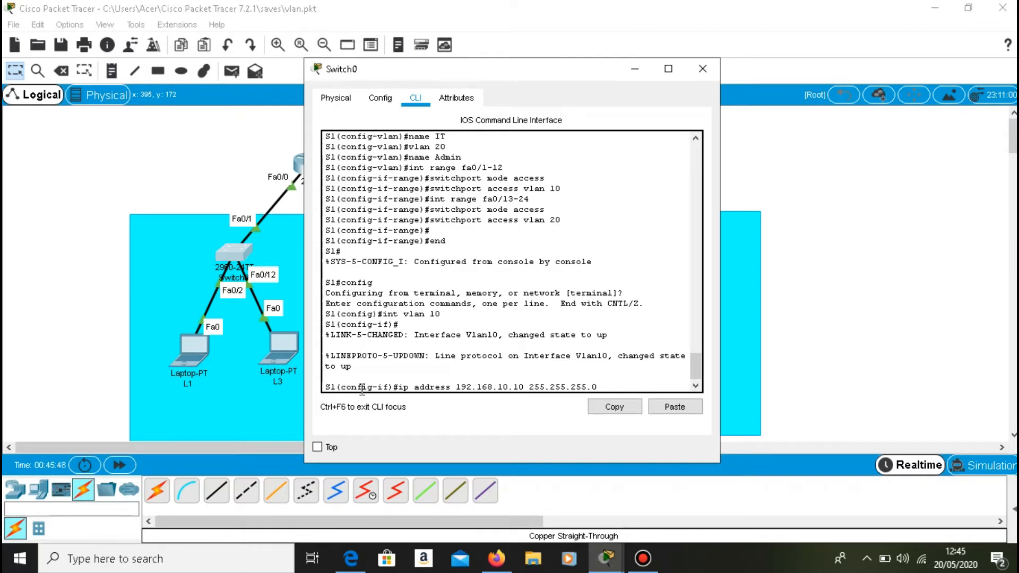
pyautogui.press('Return')
# Step: Enable interface VLAN 10 with no shutdown and set Switch0's default gateway to 192.168.10.254
pyautogui.write('no sh')
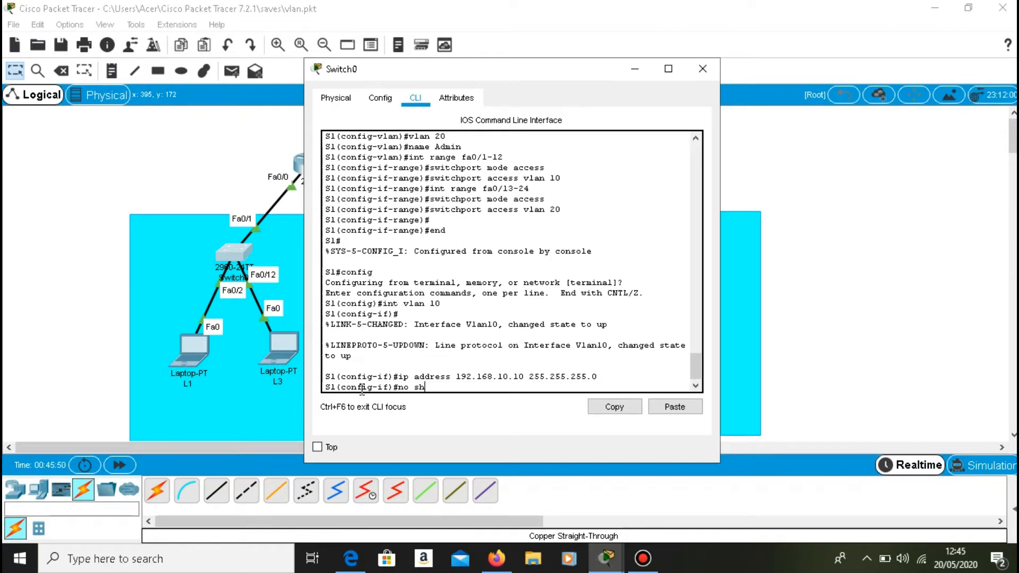
pyautogui.write('utdown')
pyautogui.press('Return')
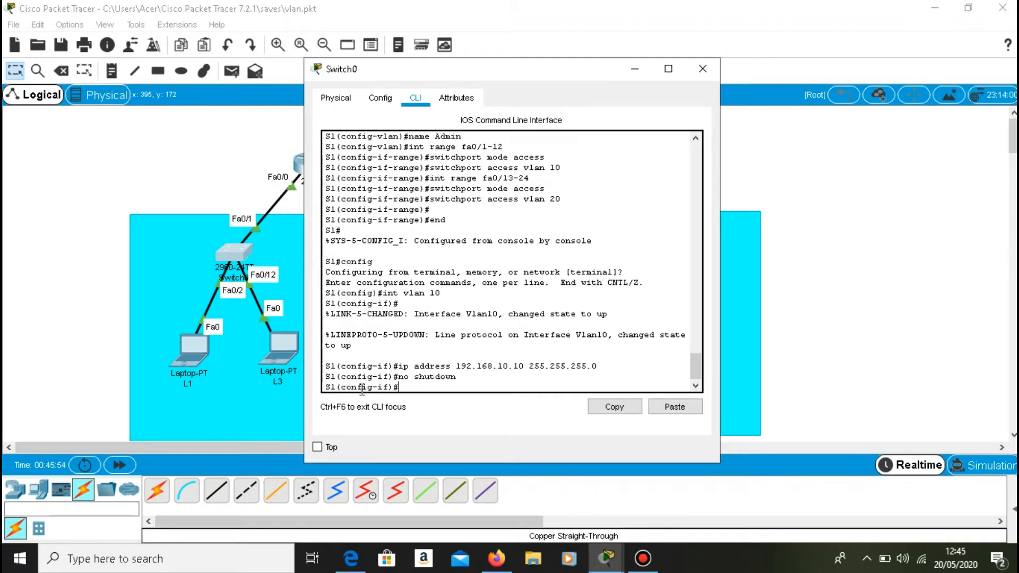
pyautogui.write('ip default-gateway 1')
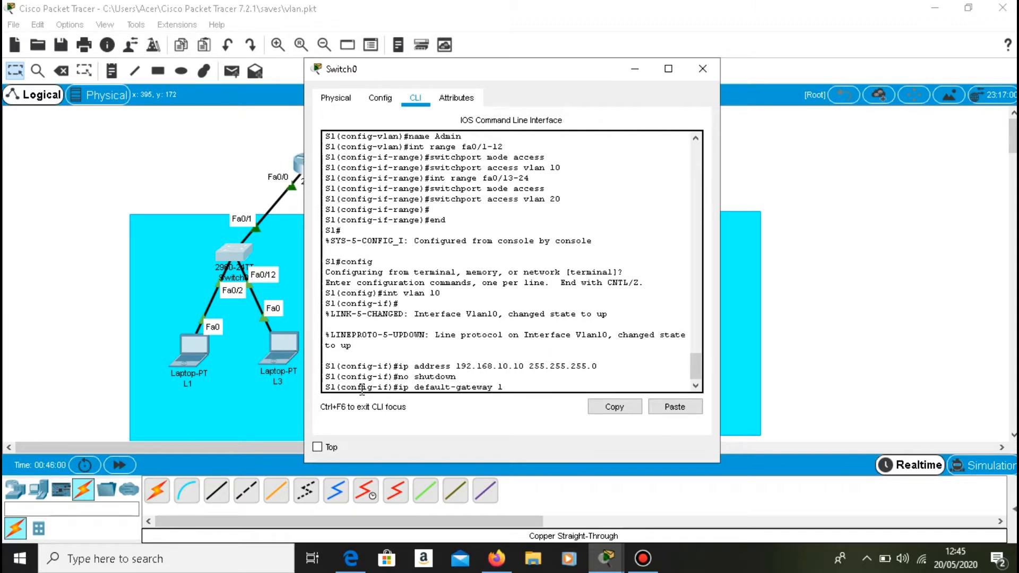
pyautogui.write('92.168.10.254')
pyautogui.press('Return')
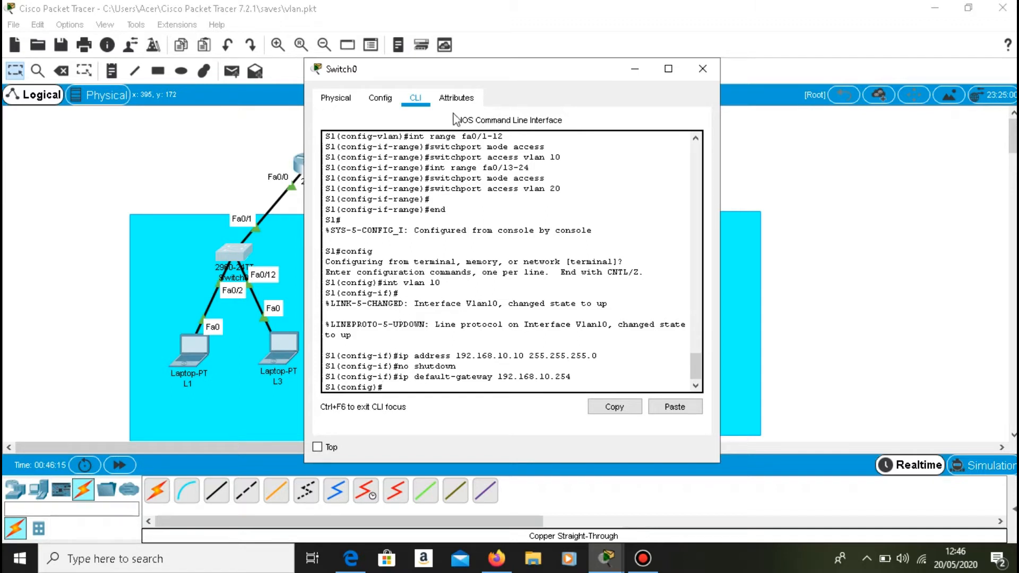
# Step: Review the VLAN commands entered on Switch0 and leave configuration mode for privileged EXEC mode
pyautogui.moveTo(514, 65); pyautogui.dragTo(294, 82)
pyautogui.scroll(6, 187, 238)
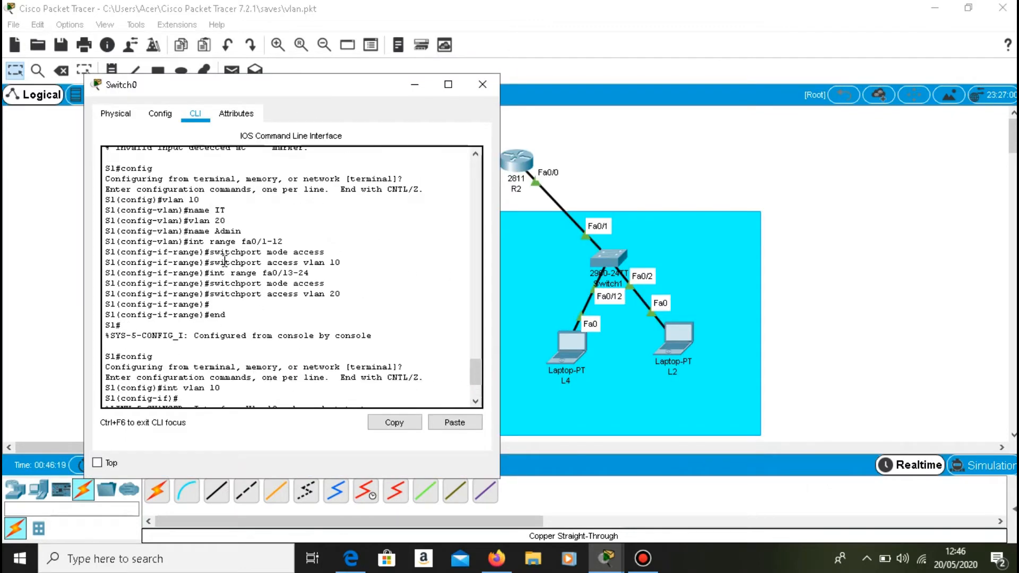
pyautogui.scroll(-6, 256, 344)
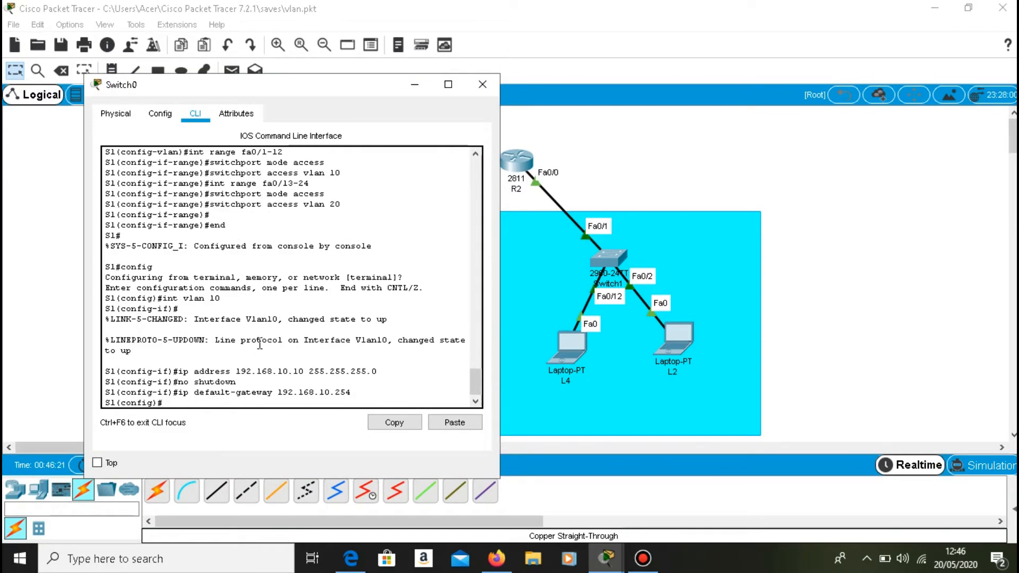
pyautogui.scroll(5, 259, 342)
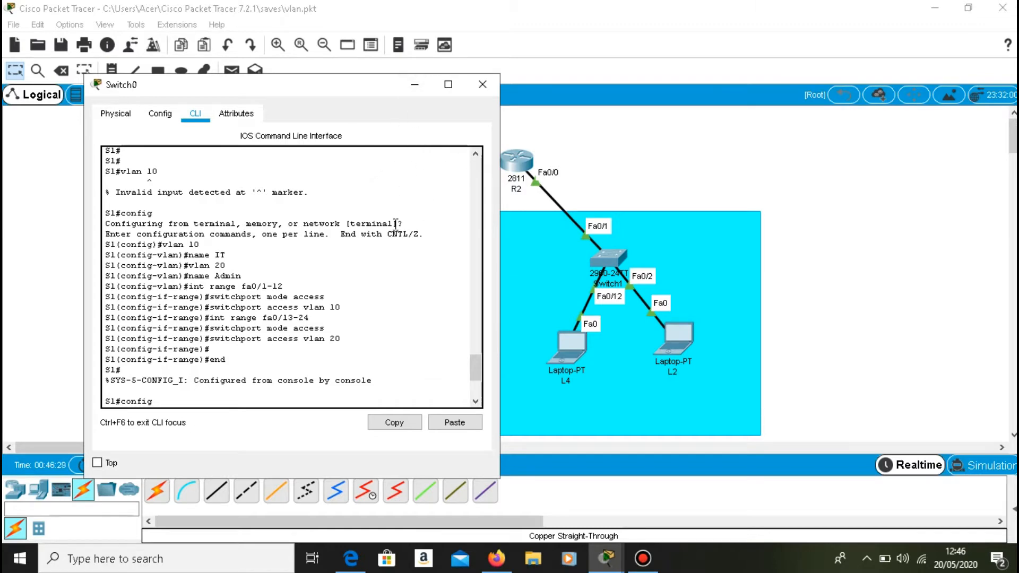
pyautogui.scroll(-4, 354, 255)
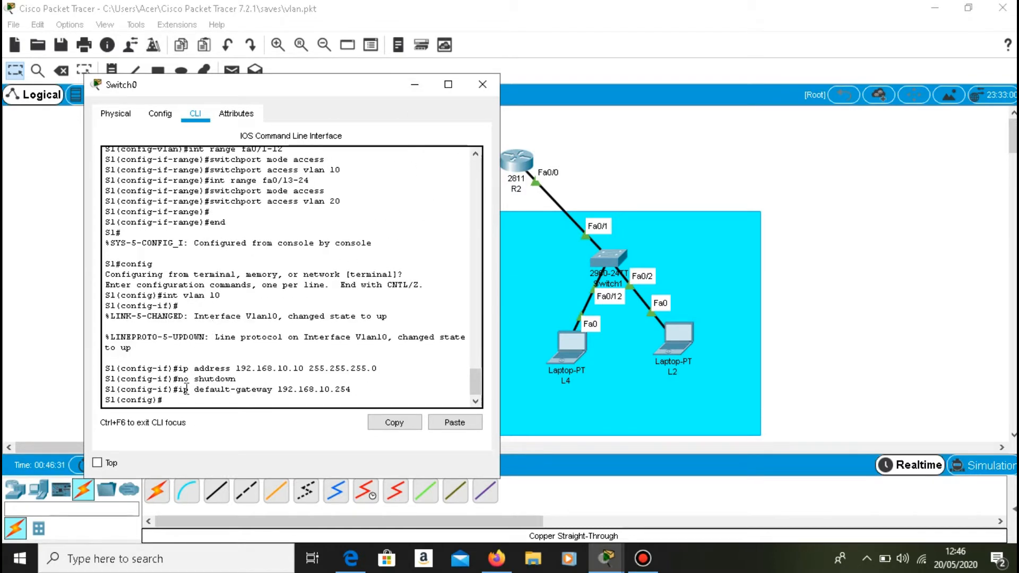
pyautogui.hotkey('ctrl', 'z')
pyautogui.press('Return')
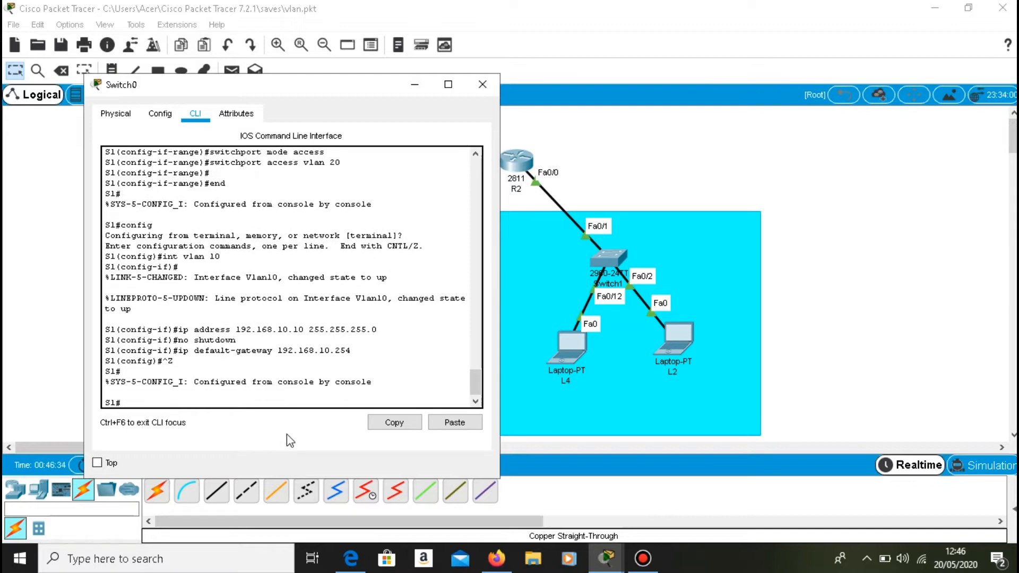
# Step: Display Switch0's VLAN summary with show vlan brief and examine the ports assigned to the IT and Admin VLANs
pyautogui.write('sho')
pyautogui.write('h')
pyautogui.write(' vlan ')
pyautogui.write('brief')
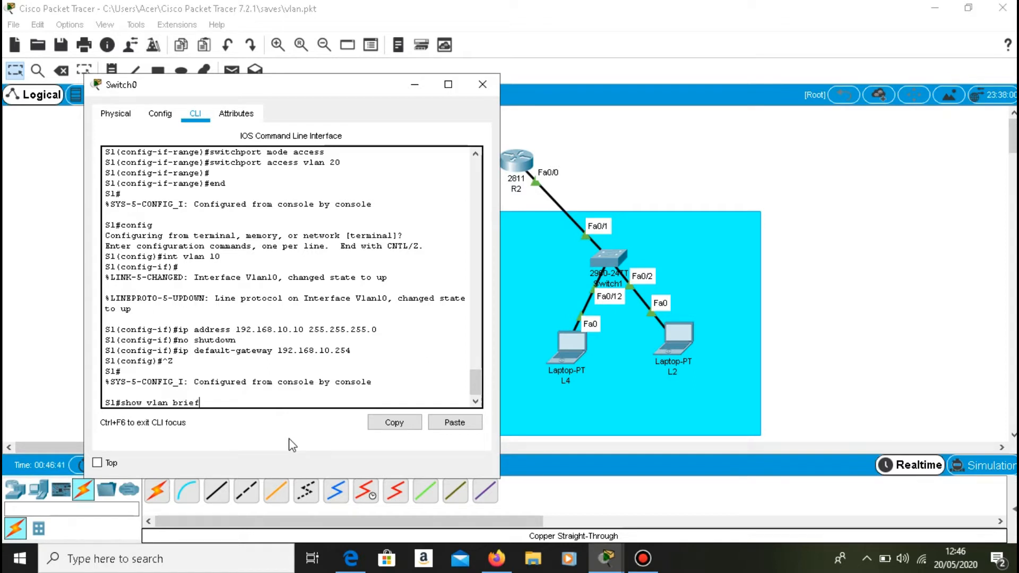
pyautogui.press('Return')
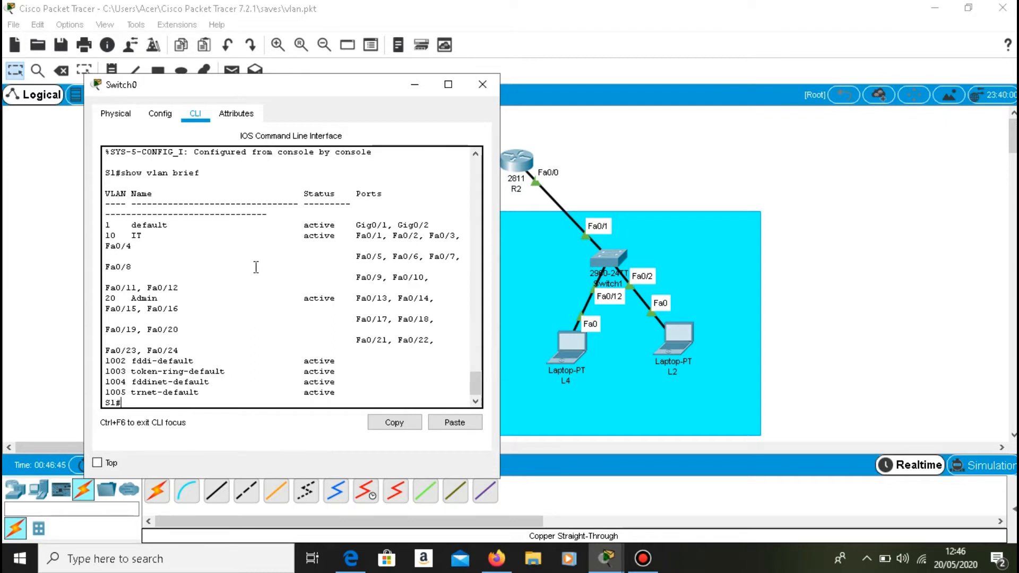
pyautogui.moveTo(125, 296); pyautogui.dragTo(183, 296)
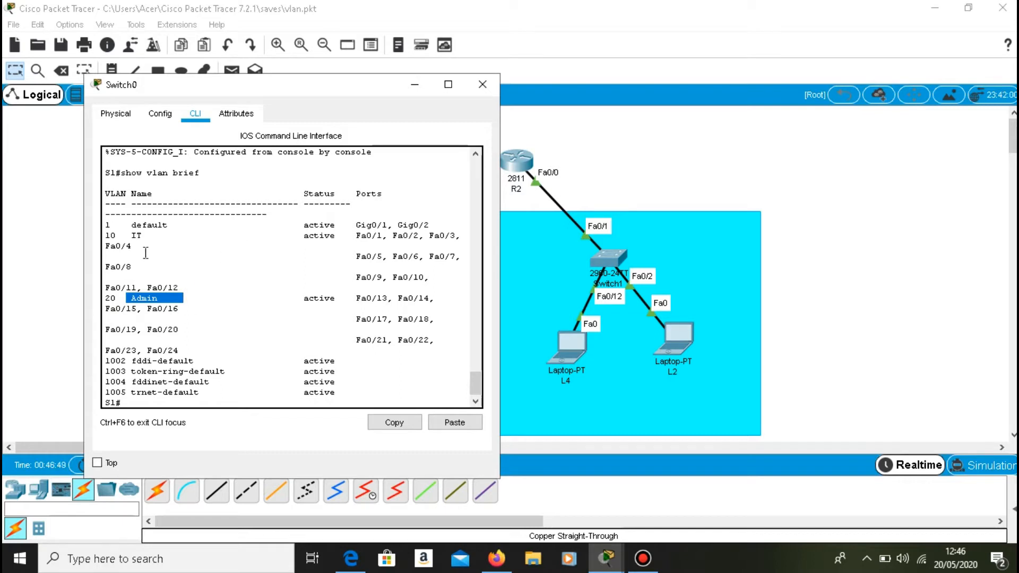
pyautogui.moveTo(350, 235); pyautogui.dragTo(425, 247)
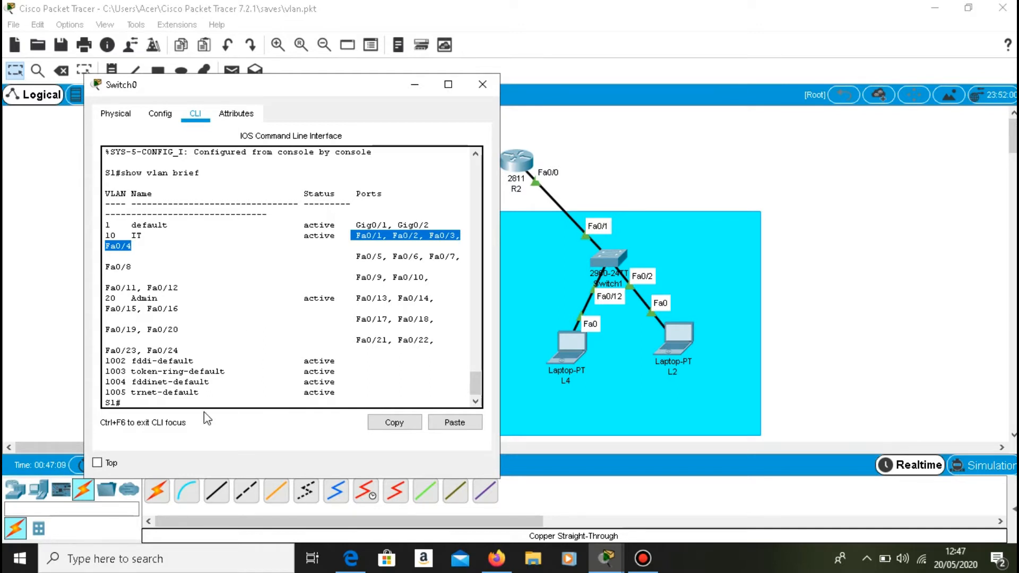
# Step: List Switch0's interfaces with sh ip int brief through to the end and check the Vlan10 entry
pyautogui.click(187, 405)
pyautogui.write('sh ip int')
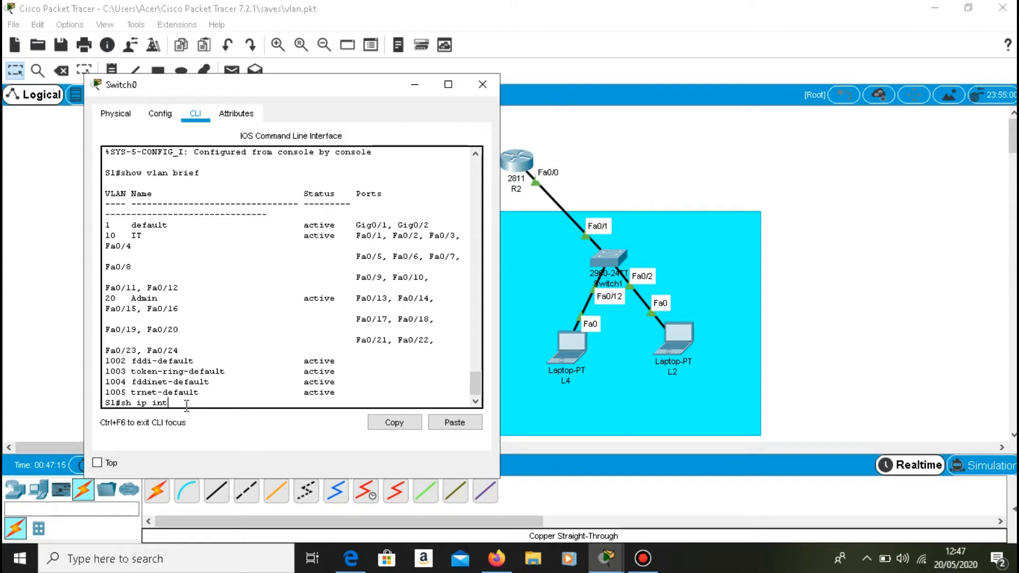
pyautogui.write(' brief')
pyautogui.press('Return')
pyautogui.press('Return')
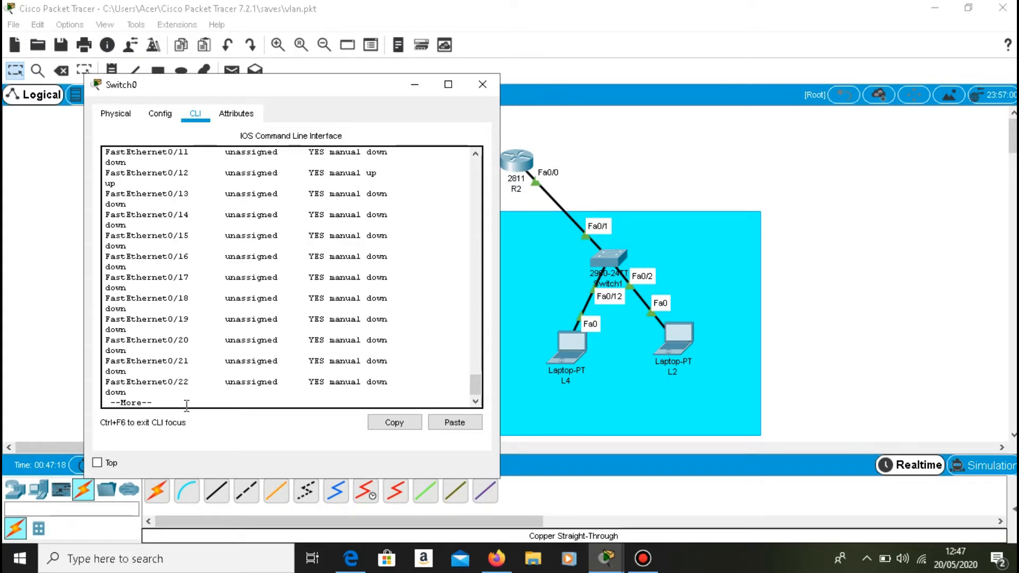
pyautogui.press('Return')
pyautogui.press('Return')
pyautogui.press('Return')
pyautogui.press('Return')
pyautogui.press('Return')
pyautogui.press('Return')
pyautogui.press('Return')
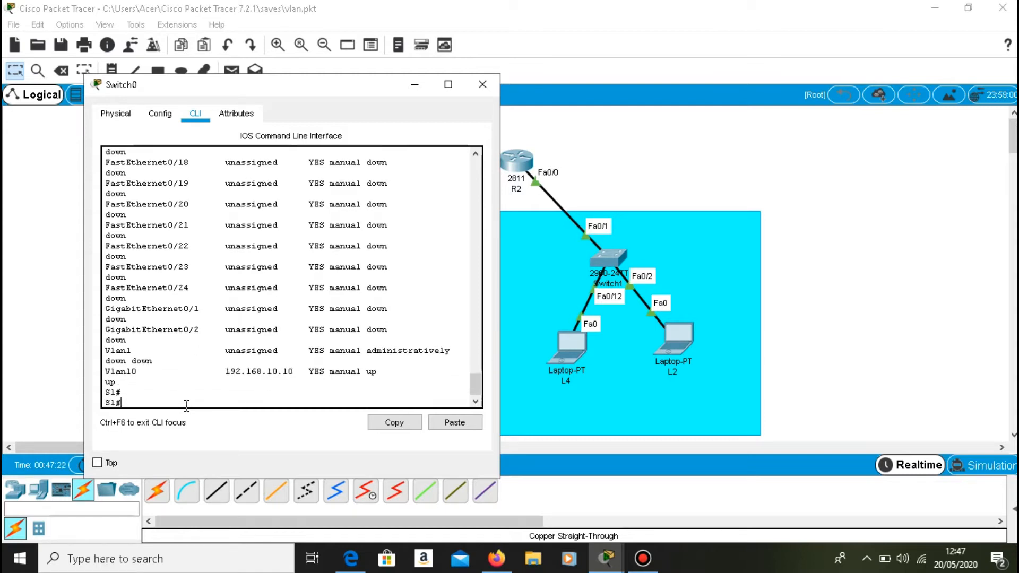
pyautogui.moveTo(105, 371); pyautogui.dragTo(339, 375)
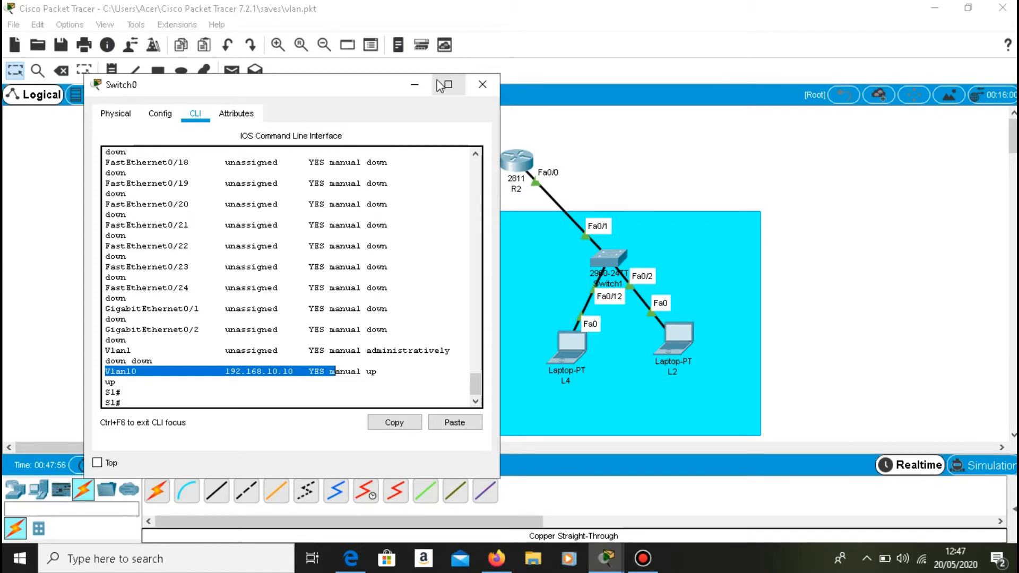
# Step: Set laptop L1's static IPv4 gateway to 192.168.10.254
pyautogui.click(417, 84)
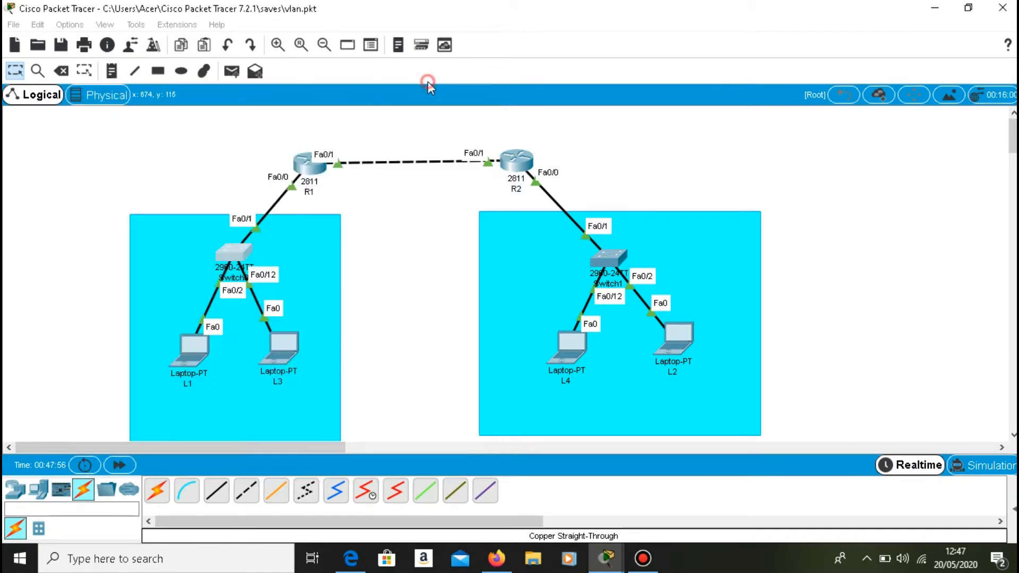
pyautogui.click(196, 352)
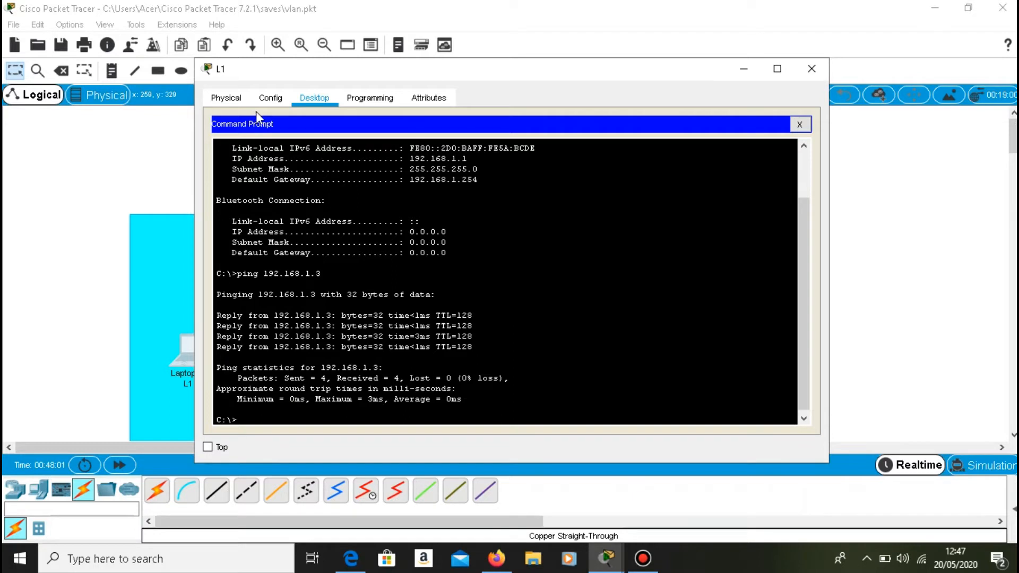
pyautogui.click(270, 99)
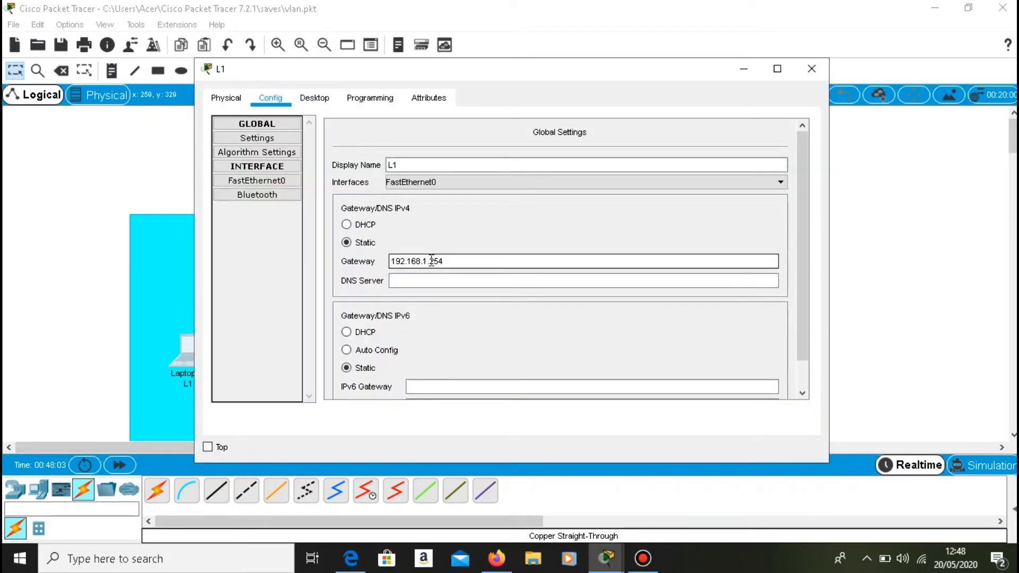
pyautogui.click(231, 100)
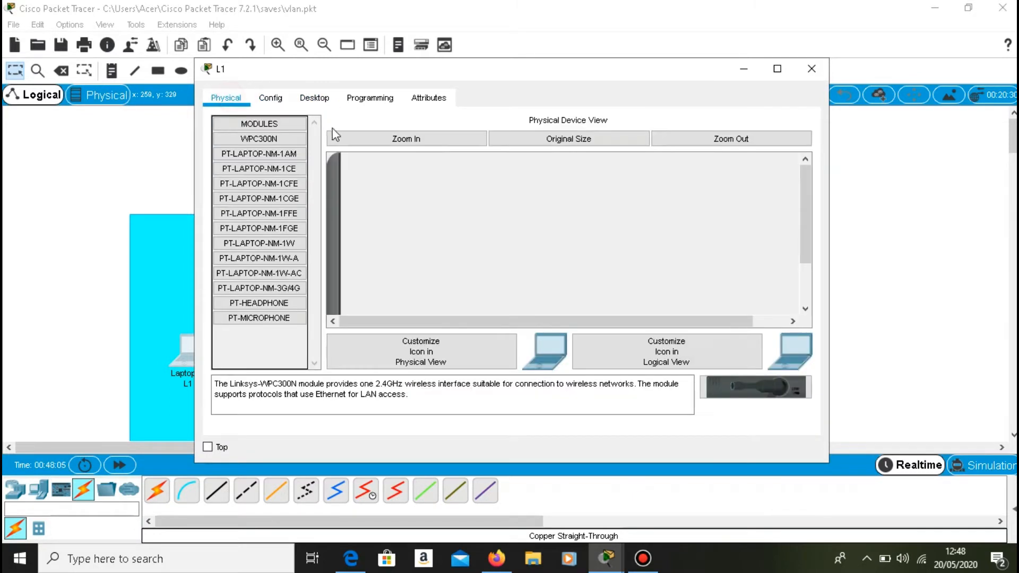
pyautogui.click(270, 98)
pyautogui.click(429, 261)
pyautogui.write('0')
# Step: Set the IP address of L1's FastEthernet0 interface to 192.168.10.1
pyautogui.click(263, 182)
pyautogui.click(629, 241)
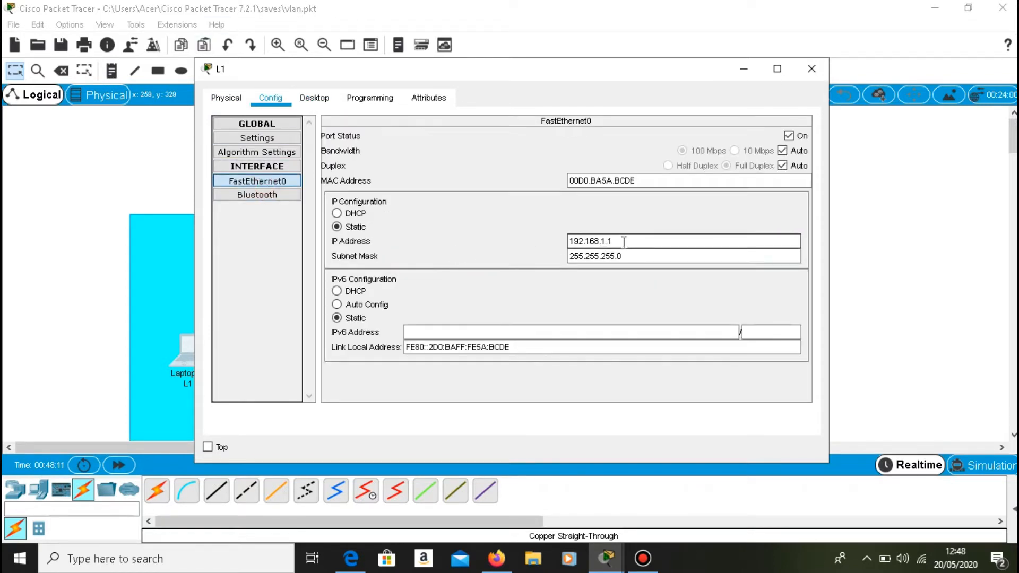
pyautogui.click(603, 241)
pyautogui.press('BackSpace')
pyautogui.press('BackSpace')
pyautogui.press('BackSpace')
pyautogui.write('10')
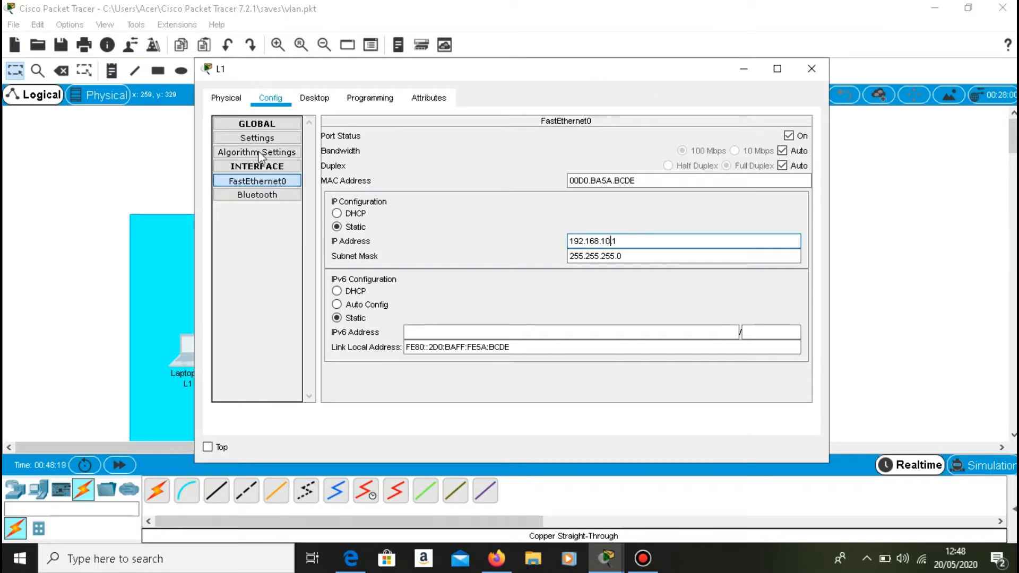
# Step: Check L1's new address settings by running ipconfig in its command prompt
pyautogui.click(314, 96)
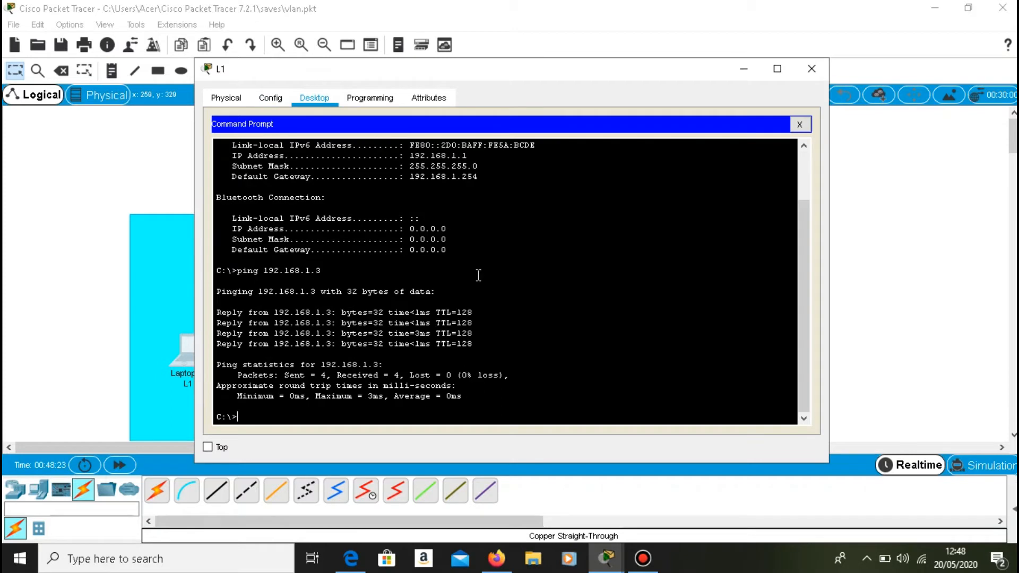
pyautogui.write('ipconfig')
pyautogui.press('Return')
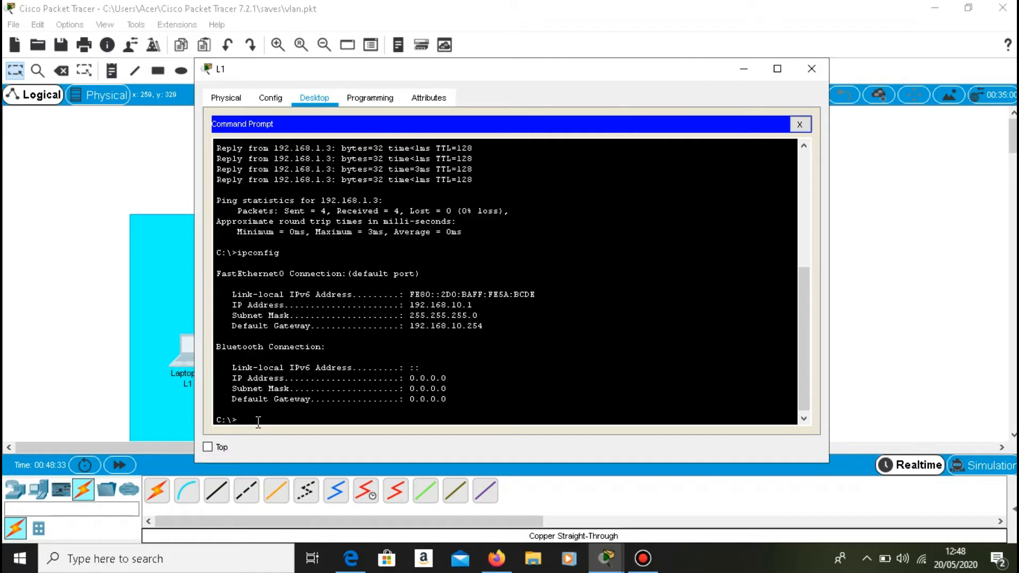
# Step: Ping Switch0's VLAN 10 interface at 192.168.10.10 from L1
pyautogui.press('Up')
pyautogui.press('Up')
pyautogui.press('BackSpace')
pyautogui.press('BackSpace')
pyautogui.write('0.10')
pyautogui.press('Return')
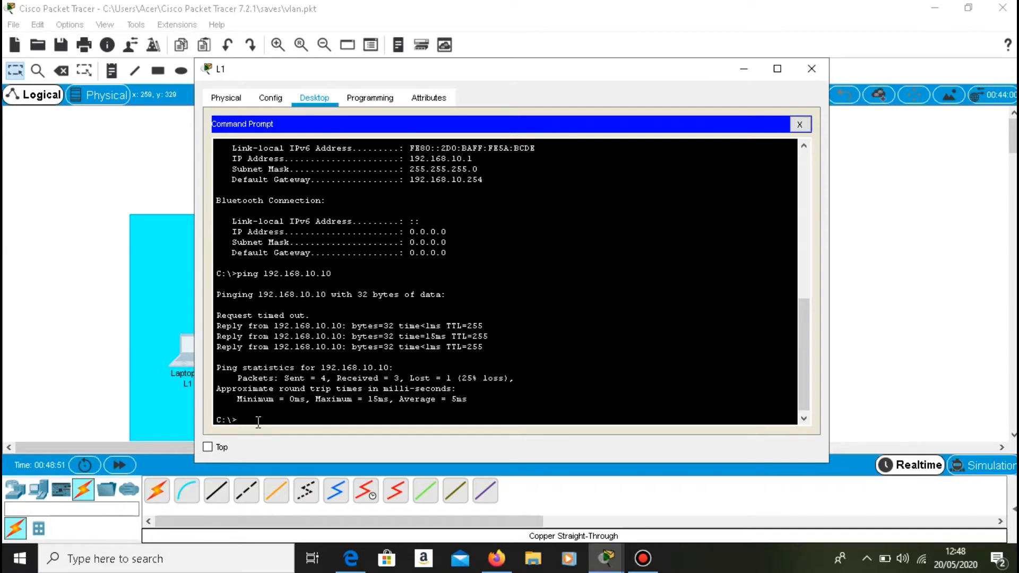
# Step: Telnet from L1 to 192.168.10.10, enter the access password, and enter privileged EXEC mode with the enable password
pyautogui.write('telnet 192.168.10.10')
pyautogui.press('Return')
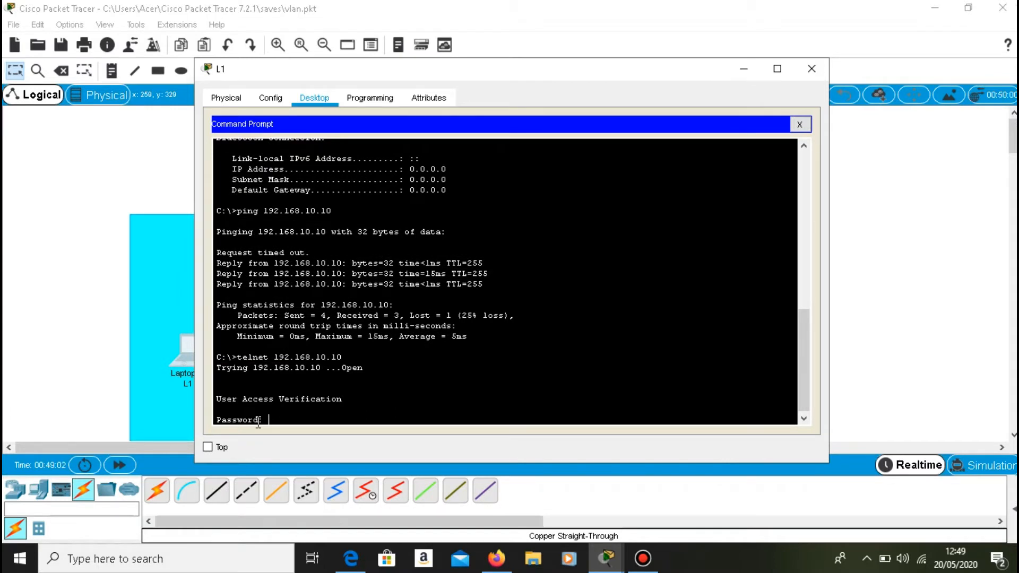
pyautogui.press('Return')
pyautogui.write('en')
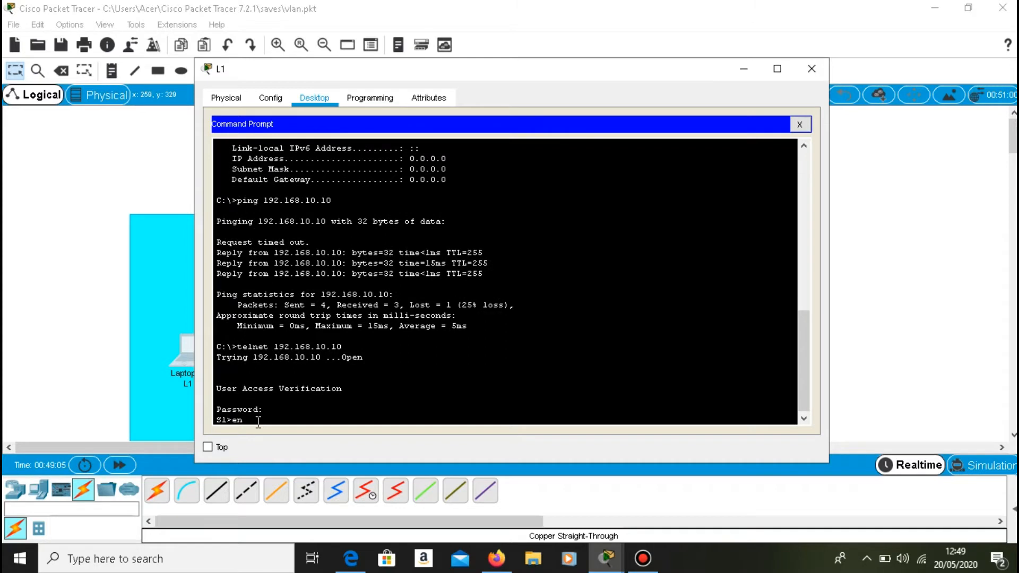
pyautogui.press('Return')
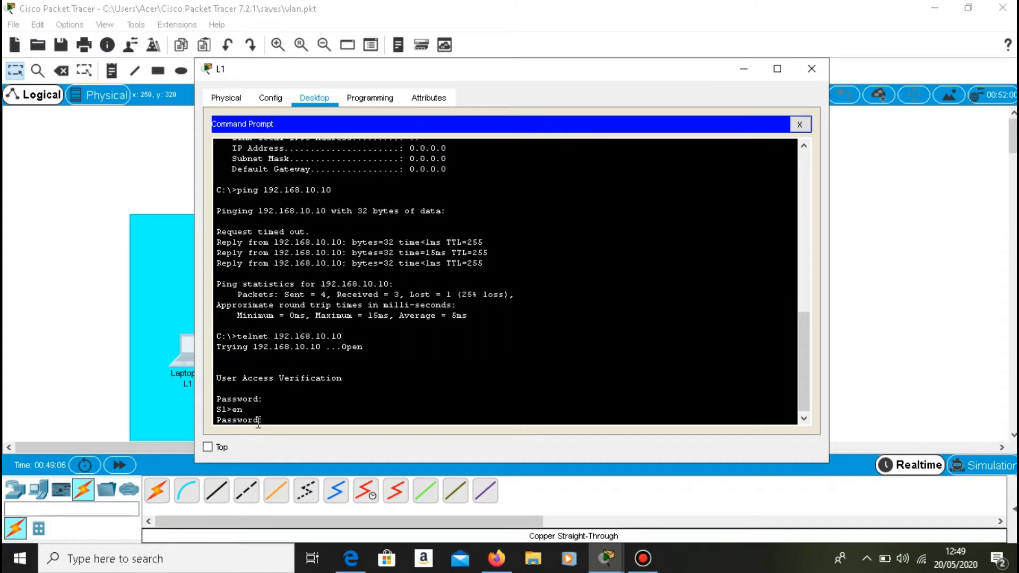
pyautogui.press('Return')
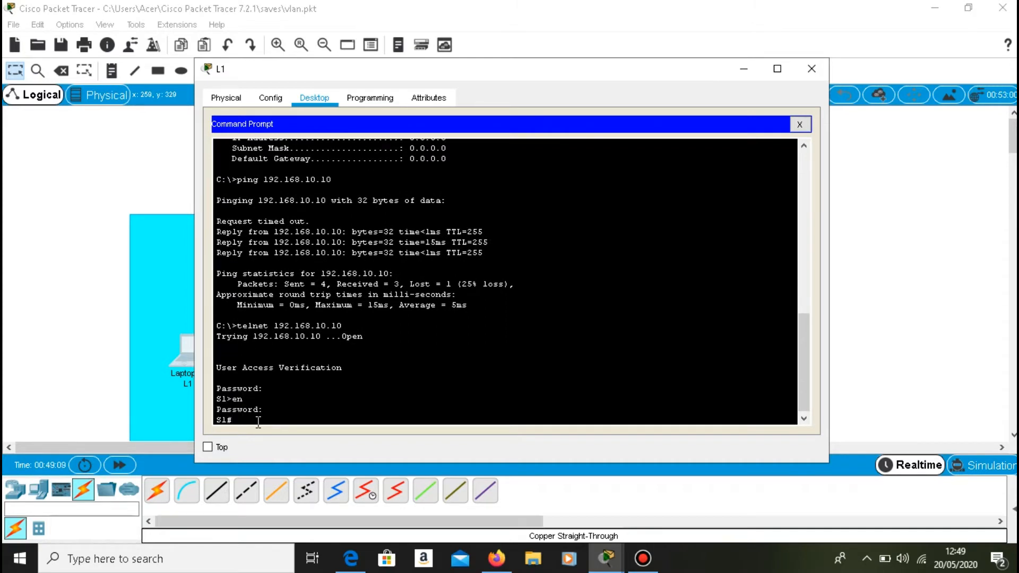
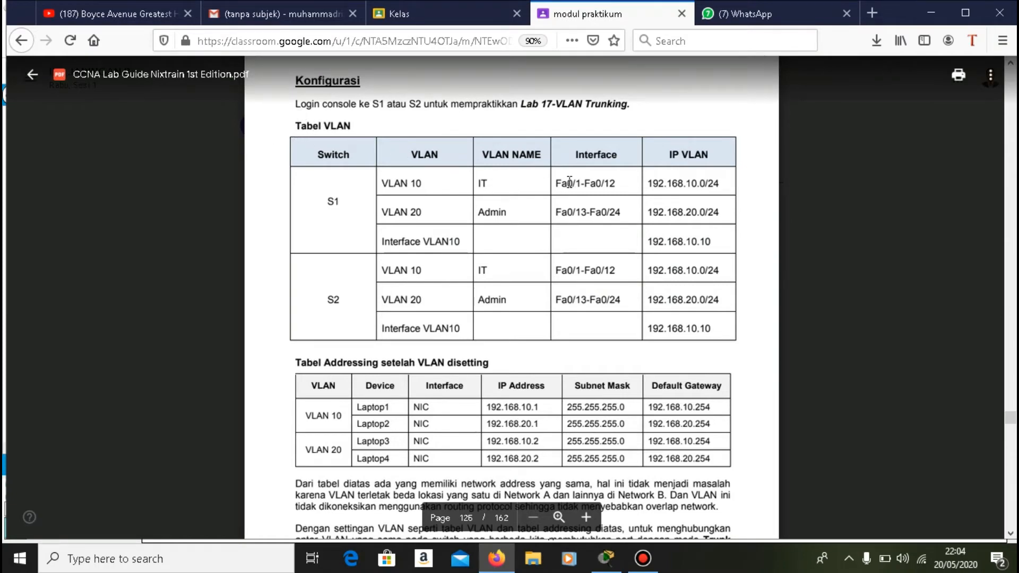
# Step: Switch to the CCNA lab guide PDF in Firefox and examine the VLAN table for switches S1 and S2
pyautogui.moveTo(296, 126); pyautogui.dragTo(579, 330)
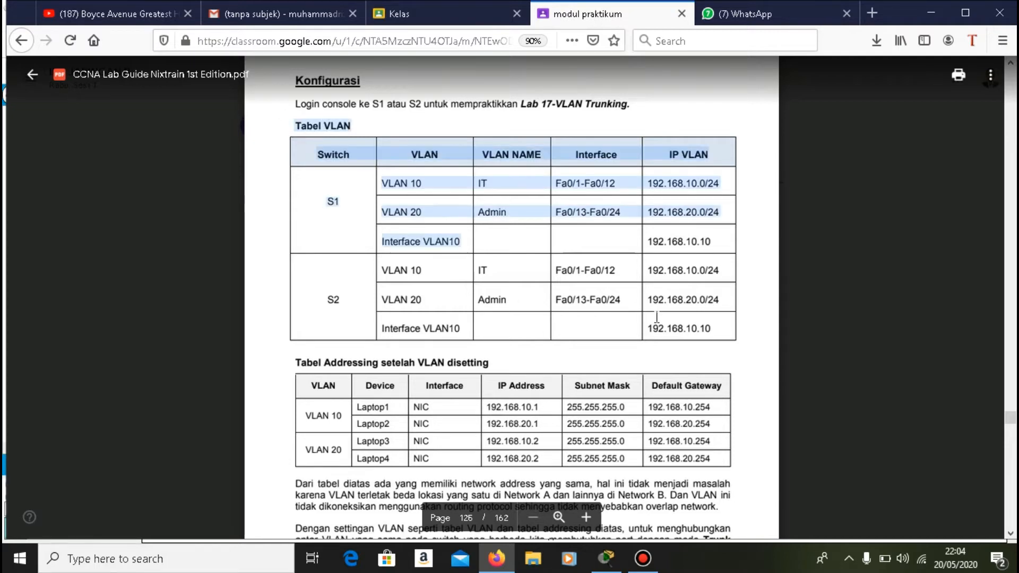
# Step: Read on in the lab guide through the post-VLAN addressing table to the trunk port commands for S1 and S2
pyautogui.click(258, 209)
pyautogui.scroll(-3, 231, 183)
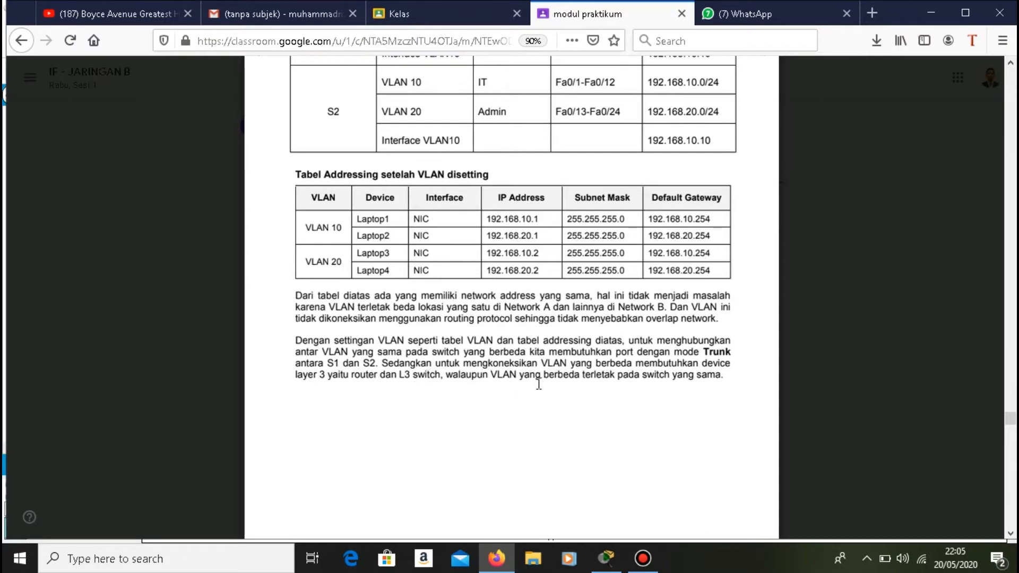
pyautogui.scroll(-5, 536, 385)
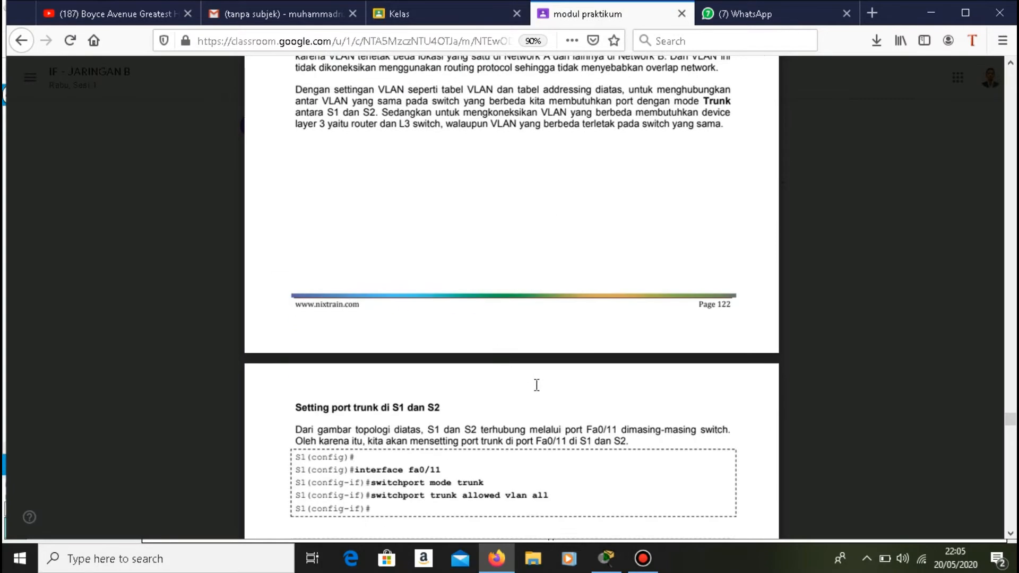
pyautogui.scroll(-4, 537, 386)
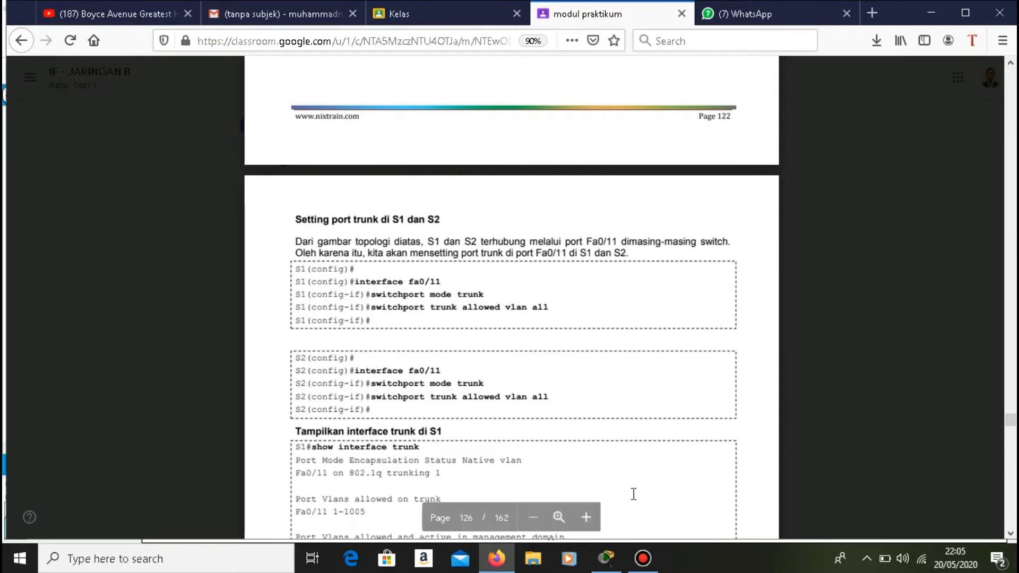
# Step: Switch to Cisco Packet Tracer, open Switch0's command line and exit VLAN database mode
pyautogui.moveTo(610, 567)
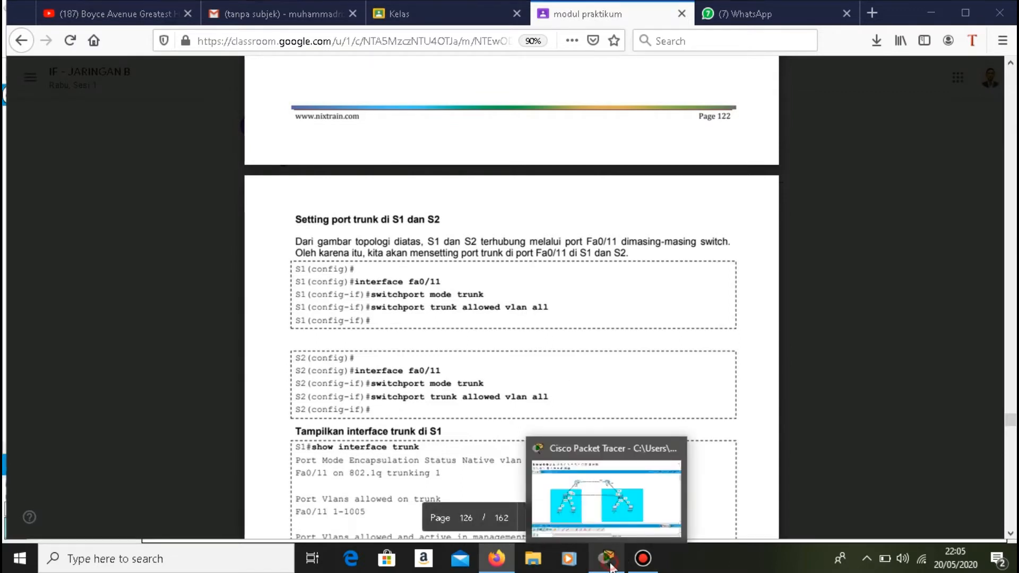
pyautogui.click(569, 454)
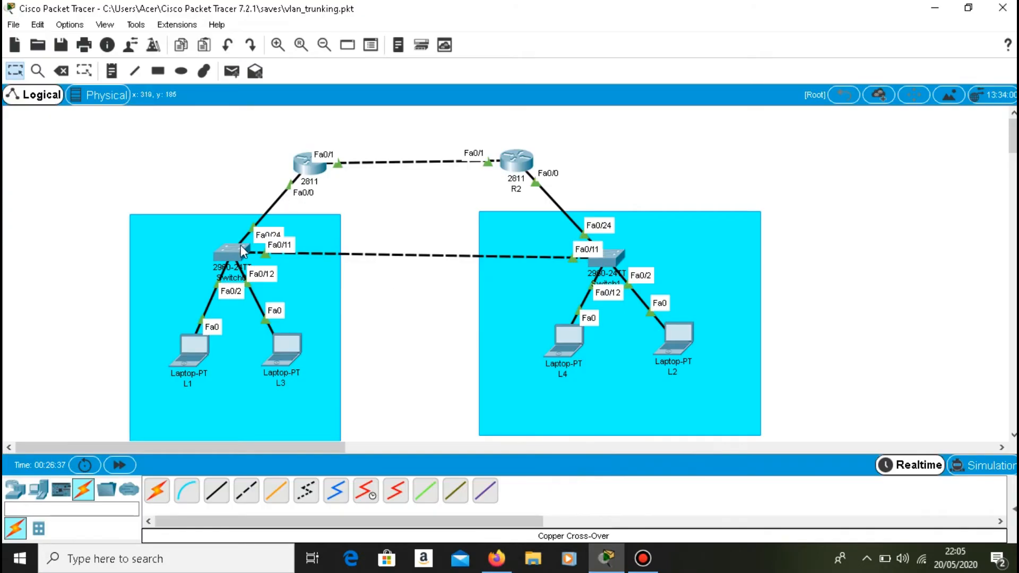
pyautogui.click(229, 253)
pyautogui.click(413, 100)
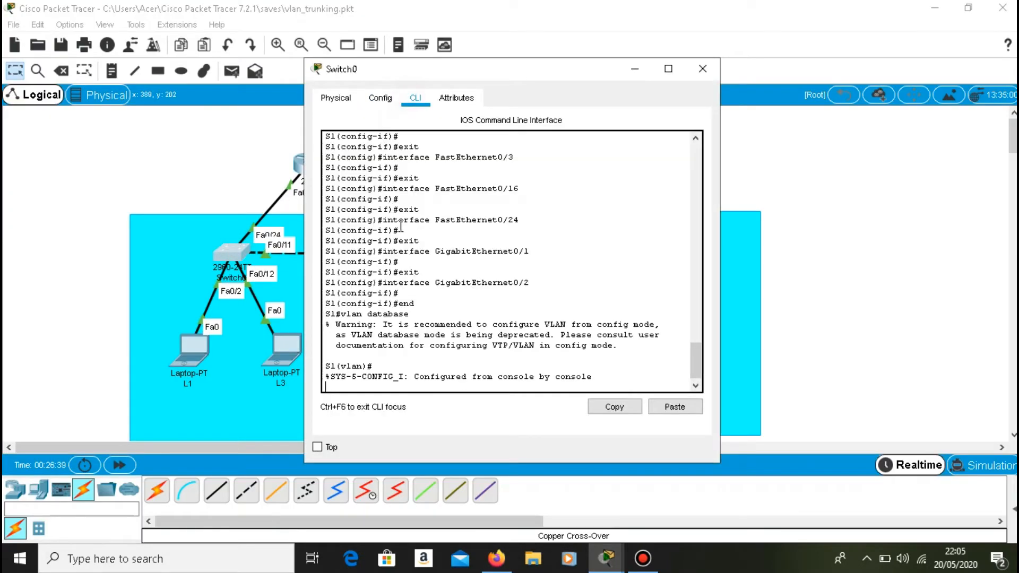
pyautogui.press('Return')
pyautogui.write('eit')
pyautogui.press('Return')
pyautogui.write('exit')
pyautogui.press('Return')
pyautogui.press('Return')
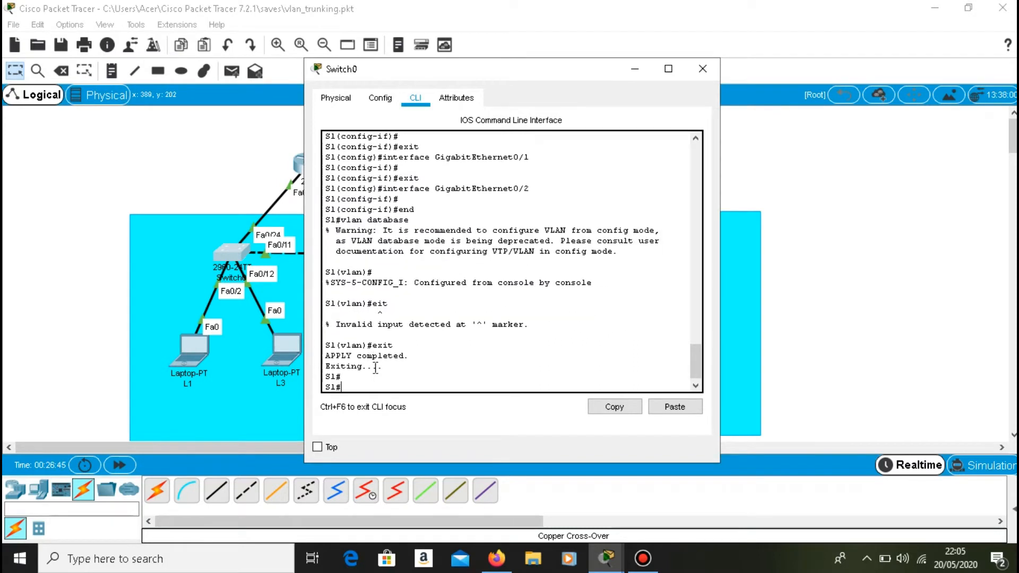
pyautogui.write('config')
pyautogui.press('Return')
pyautogui.write('in')
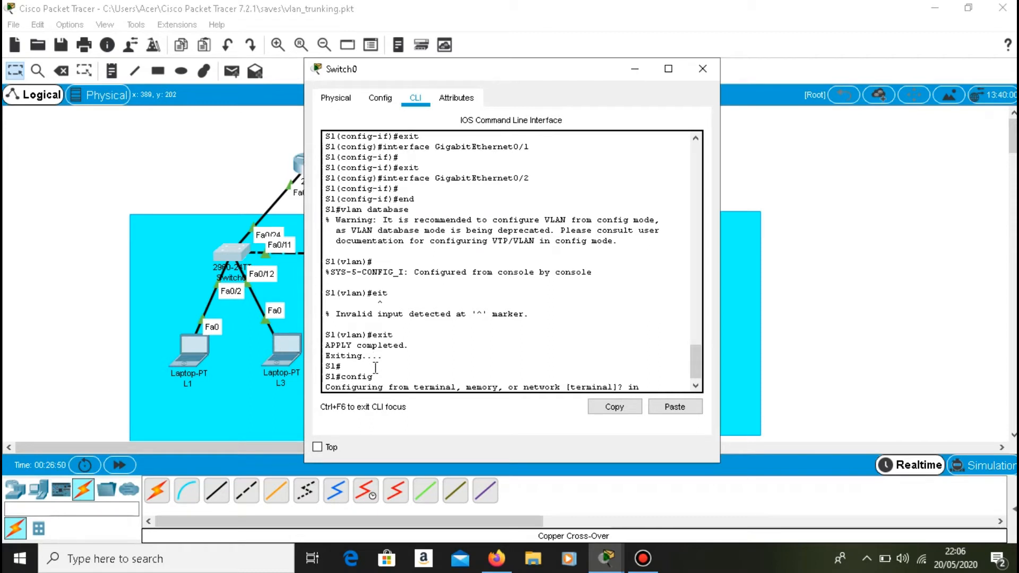
pyautogui.write('t fa')
pyautogui.press('BackSpace')
pyautogui.press('BackSpace')
pyautogui.press('Return')
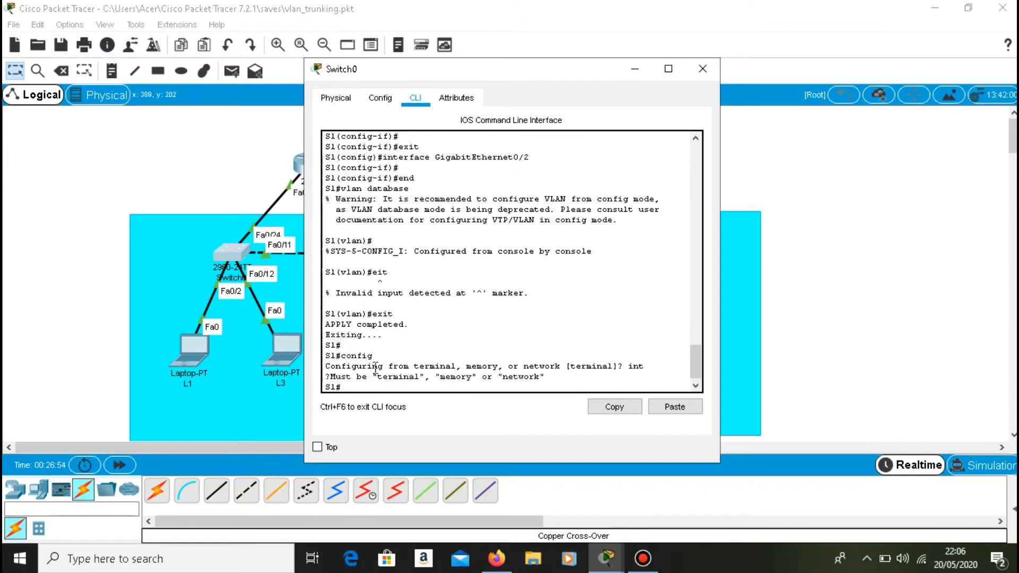
# Step: Enter global configuration from the terminal on Switch0 and set interface fa0/11 to switchport mode trunk
pyautogui.press('Up')
pyautogui.press('Return')
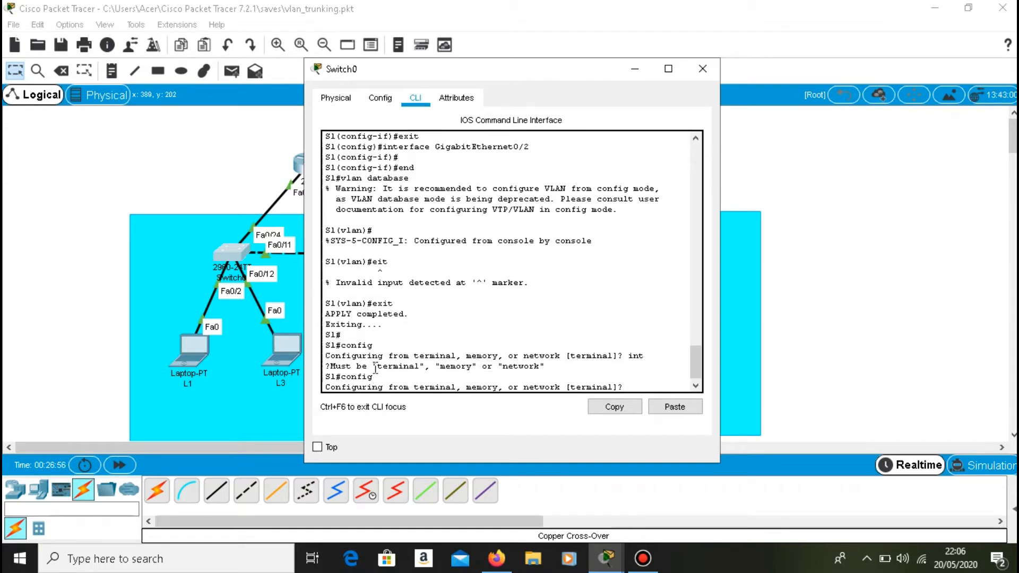
pyautogui.press('Return')
pyautogui.write('int')
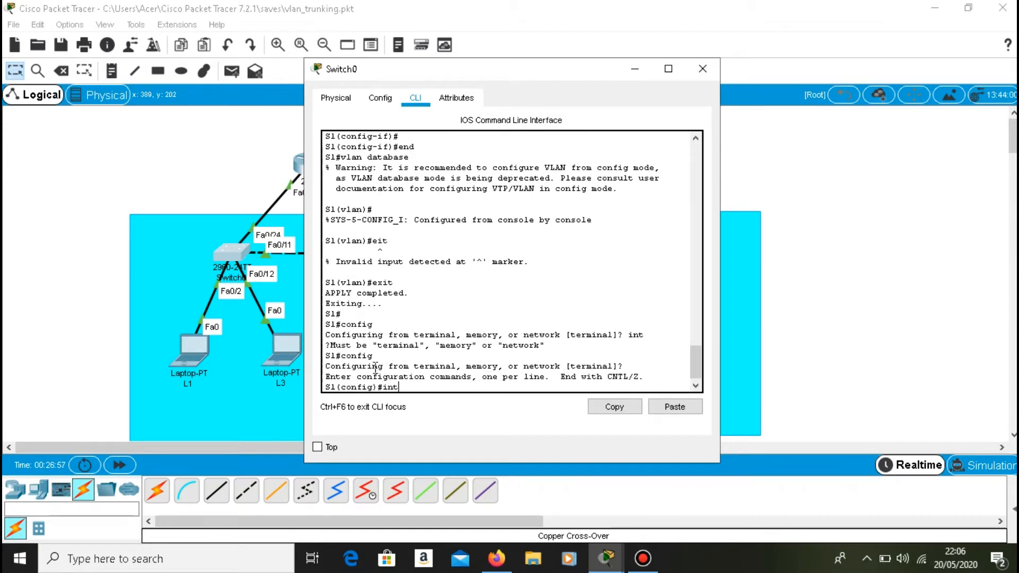
pyautogui.write(' fa0/11')
pyautogui.press('Return')
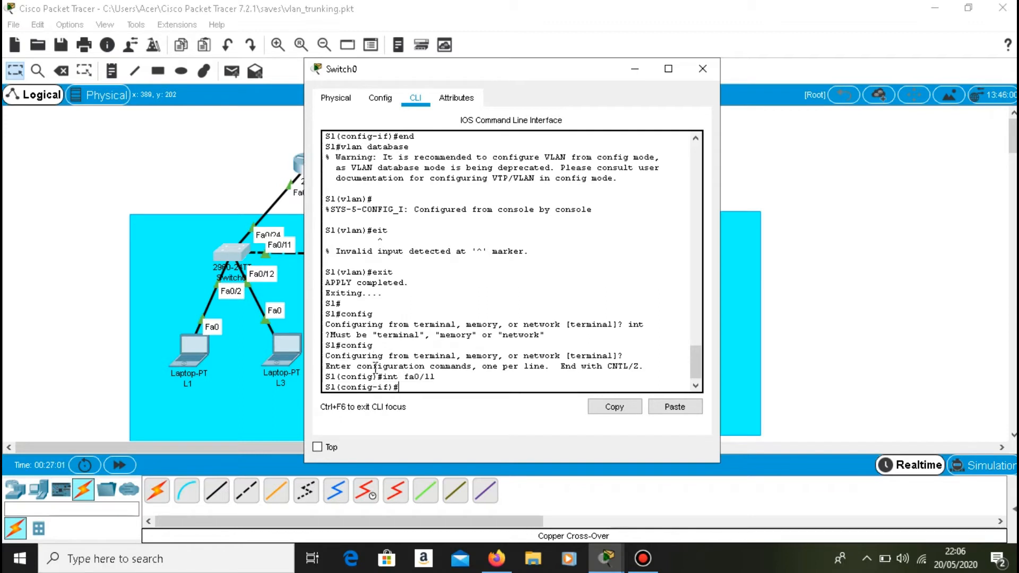
pyautogui.write('switchport mode trunk')
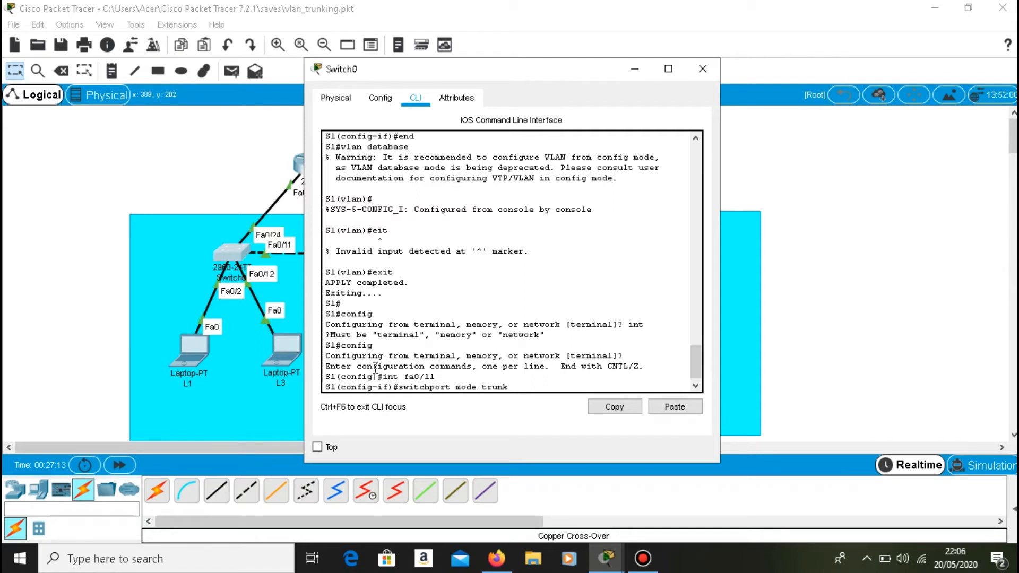
pyautogui.press('Return')
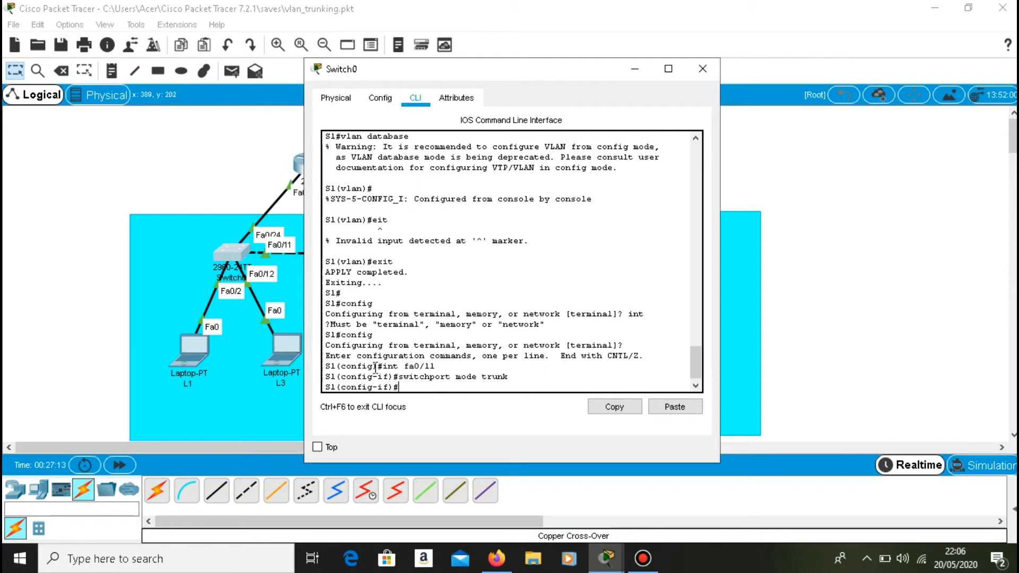
# Step: Allow all VLANs on Switch0's fa0/11 trunk with switchport trunk allowed vlan all, and minimize its window
pyautogui.press('Up')
pyautogui.press('Left')
pyautogui.press('Left')
pyautogui.press('Left')
pyautogui.press('Left')
pyautogui.press('BackSpace')
pyautogui.press('BackSpace')
pyautogui.press('BackSpace')
pyautogui.press('BackSpace')
pyautogui.press('BackSpace')
pyautogui.write('allowe')
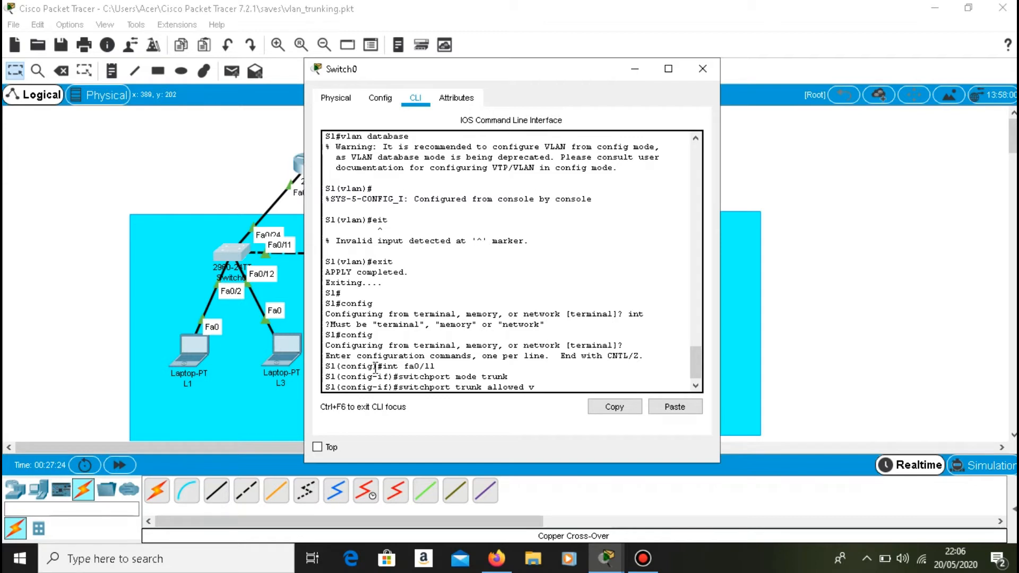
pyautogui.press('BackSpace')
pyautogui.write('lan all')
pyautogui.press('Return')
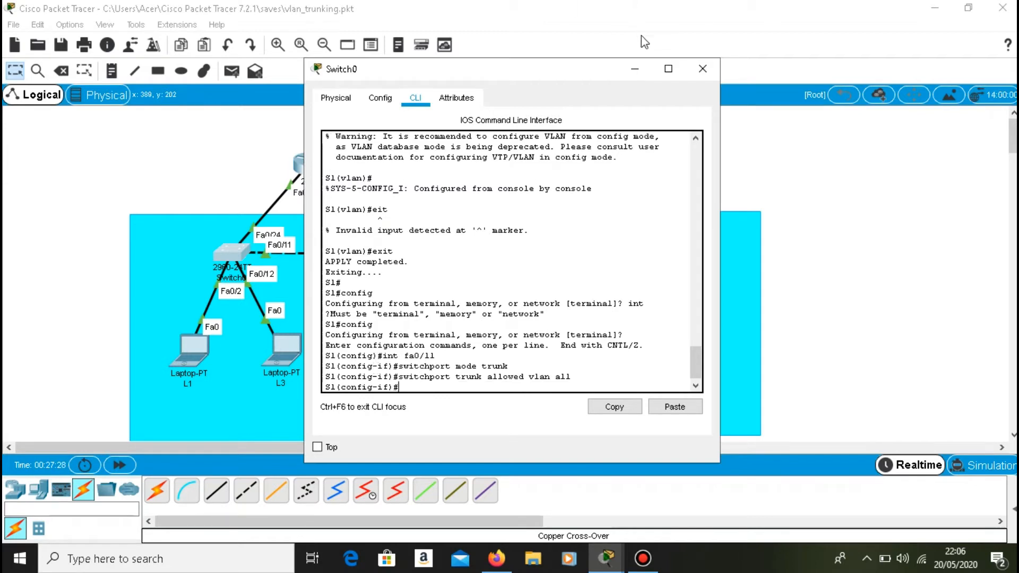
pyautogui.click(634, 69)
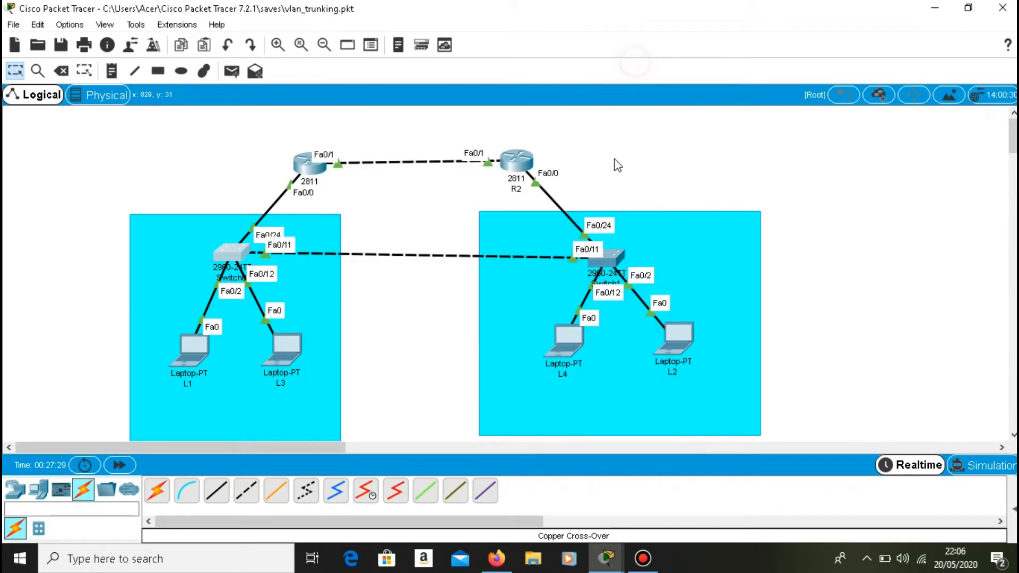
# Step: Open Switch1's command line and set interface fa0/11 to switchport mode trunk
pyautogui.click(606, 258)
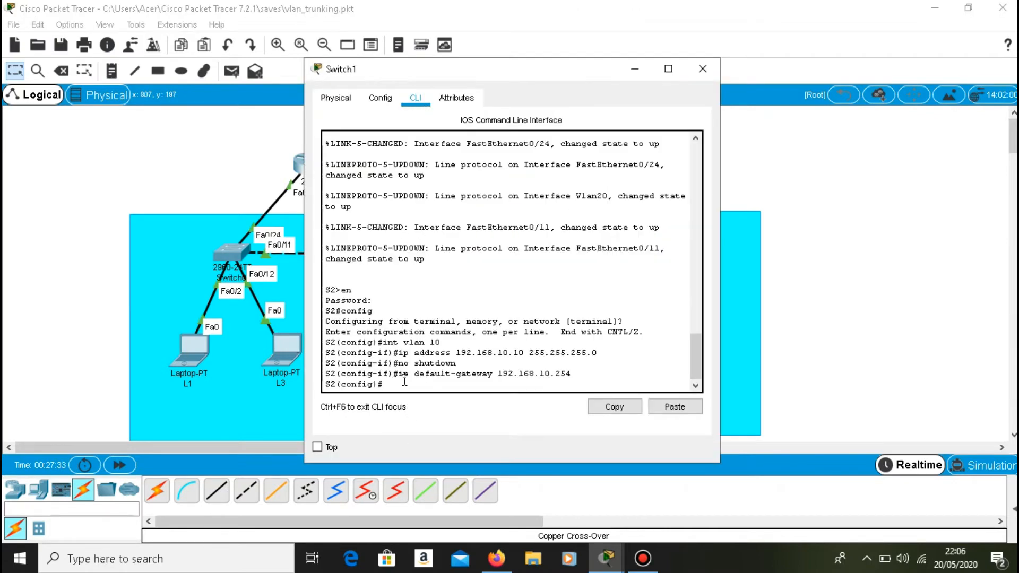
pyautogui.write('int fa0/11')
pyautogui.press('Return')
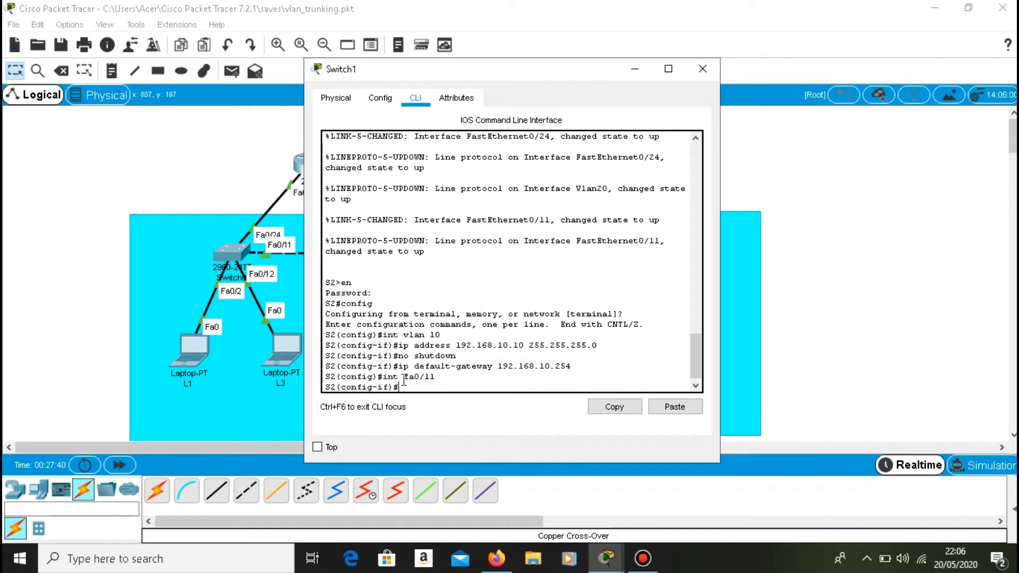
pyautogui.write('s')
pyautogui.write('witchpo')
pyautogui.write('rt 192.168')
pyautogui.press('BackSpace')
pyautogui.press('BackSpace')
pyautogui.press('BackSpace')
pyautogui.press('BackSpace')
pyautogui.press('BackSpace')
pyautogui.press('BackSpace')
pyautogui.press('BackSpace')
pyautogui.write('mode trunk')
pyautogui.press('Return')
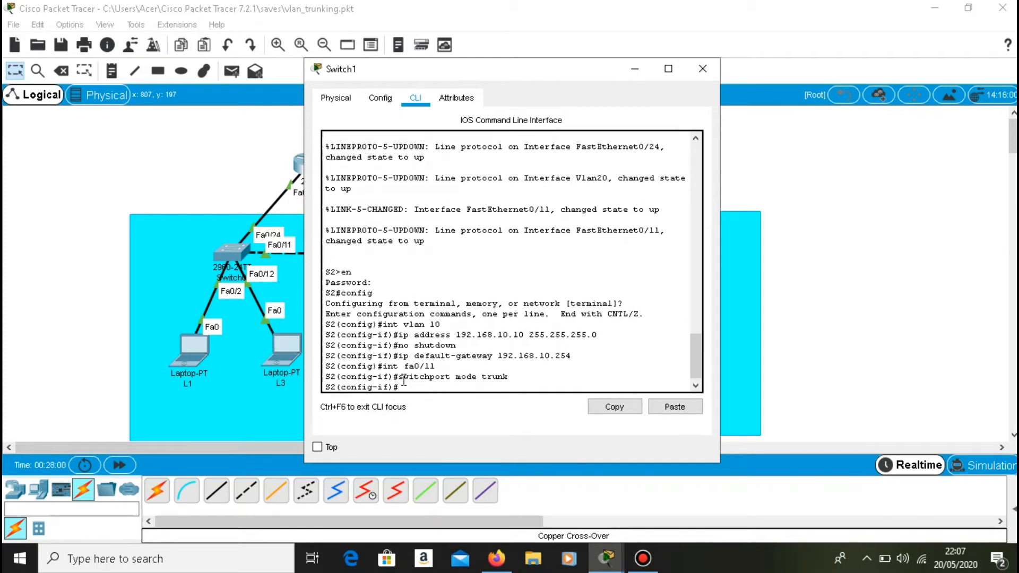
# Step: Allow all VLANs on Switch1's fa0/11 trunk with switchport trunk allowed vlan all, and minimize its window
pyautogui.press('Up')
pyautogui.press('Left')
pyautogui.press('Left')
pyautogui.press('Left')
pyautogui.press('Left')
pyautogui.press('Left')
pyautogui.press('BackSpace')
pyautogui.press('BackSpace')
pyautogui.press('BackSpace')
pyautogui.press('BackSpace')
pyautogui.press('BackSpace')
pyautogui.write('allowed vlan all')
pyautogui.press('Return')
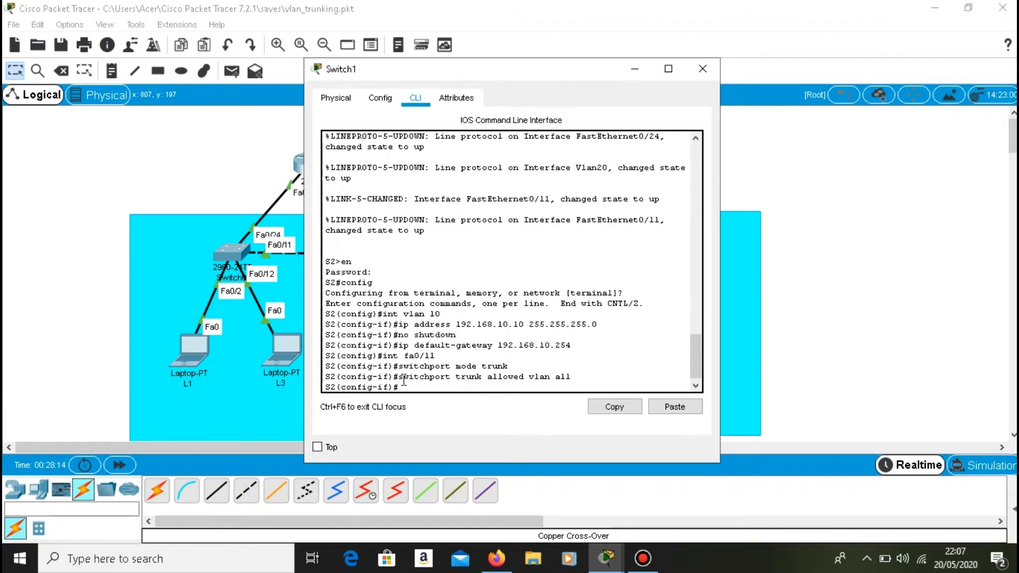
pyautogui.click(629, 64)
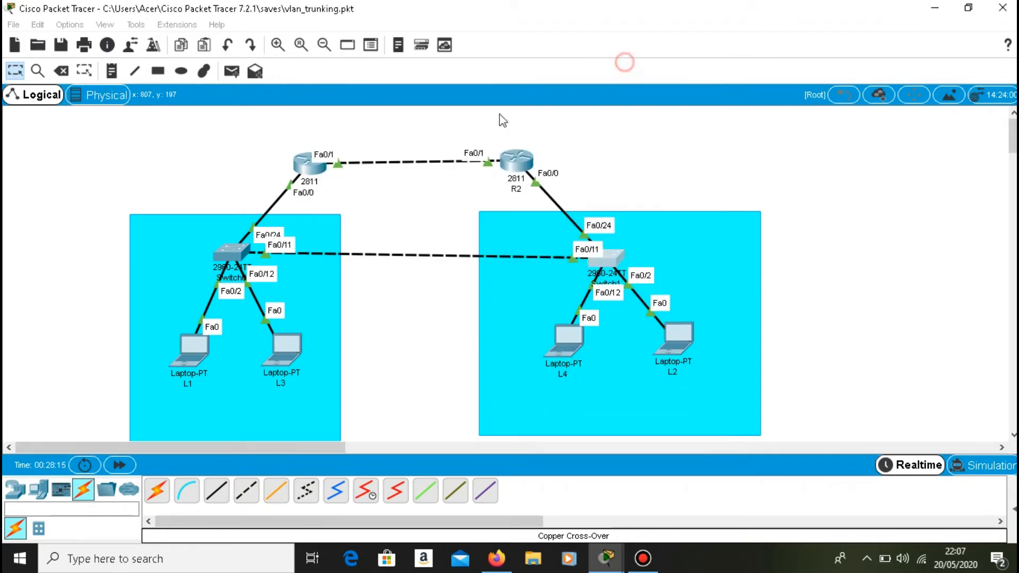
# Step: Return Switch0 to privileged EXEC mode and display its trunk interfaces with sh int trunk
pyautogui.click(248, 248)
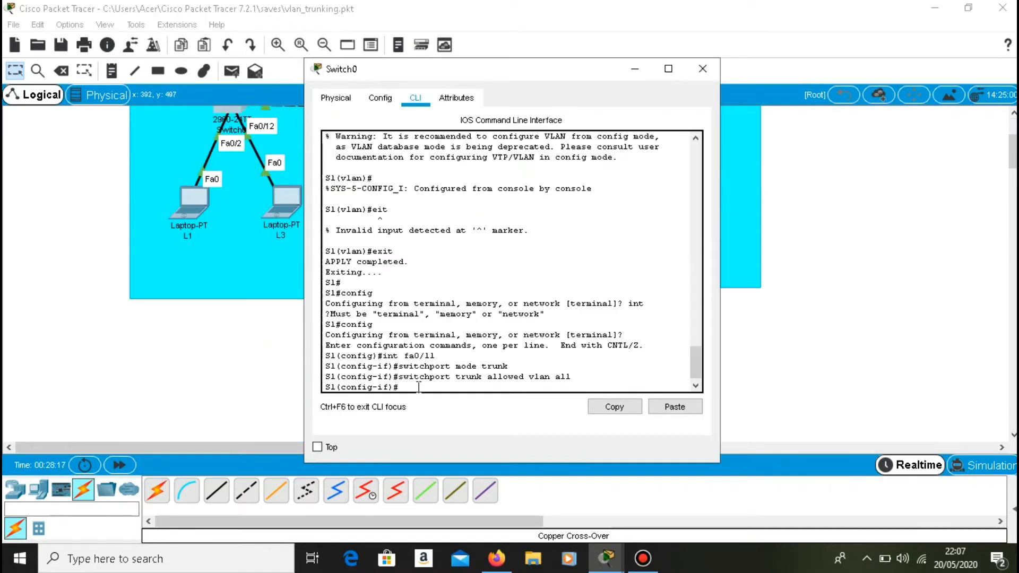
pyautogui.hotkey('ctrl', 'z')
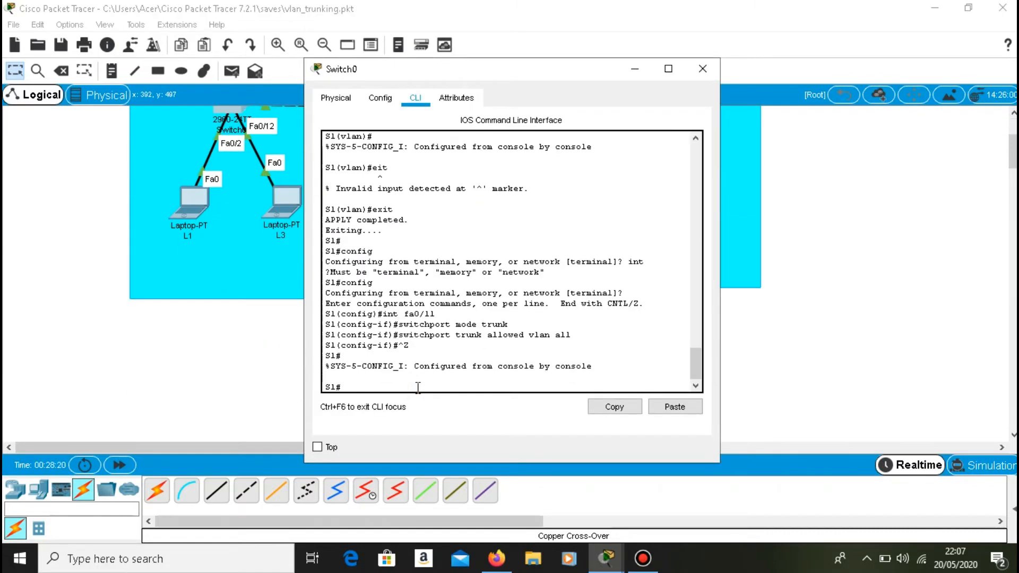
pyautogui.write('sh int trunk')
pyautogui.press('Return')
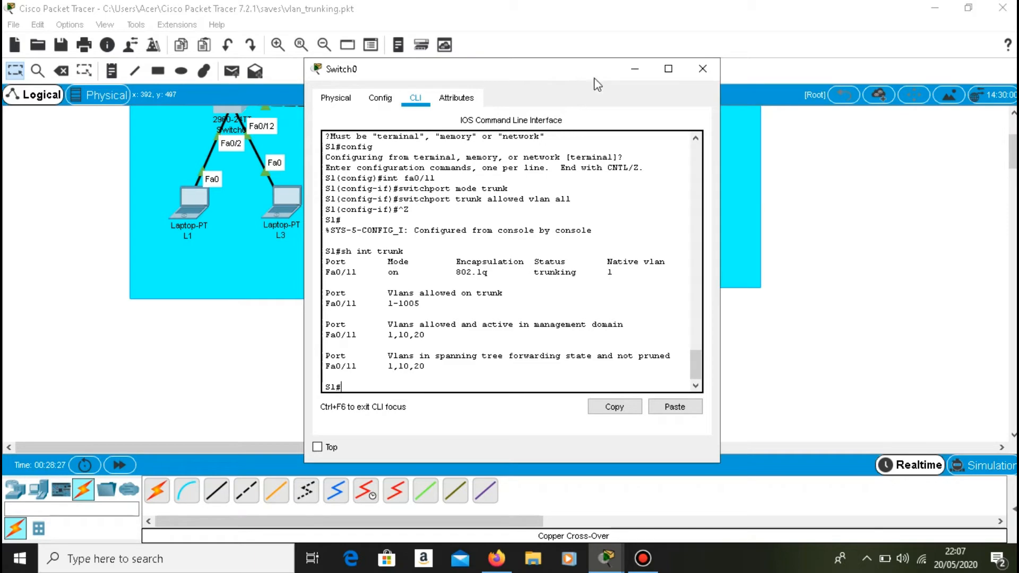
pyautogui.click(636, 74)
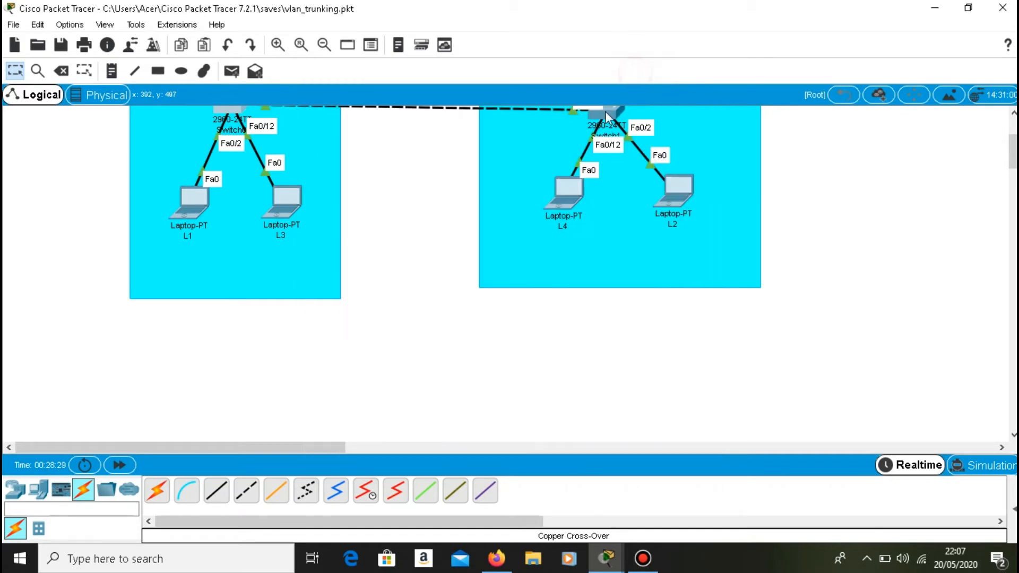
# Step: Return Switch1 to privileged EXEC mode and display its trunk interfaces with sh int trunk
pyautogui.scroll(1, 600, 161)
pyautogui.click(605, 154)
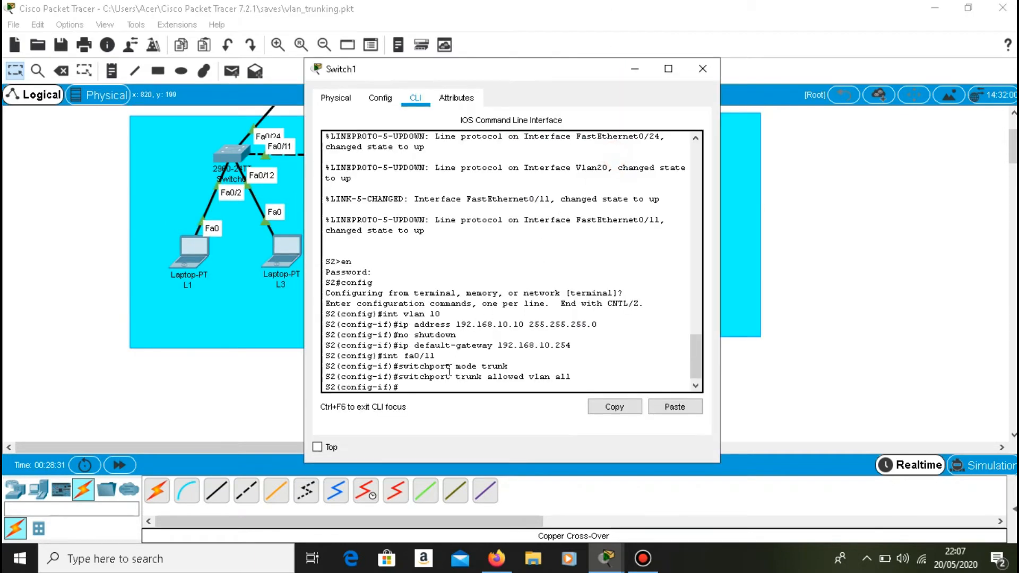
pyautogui.hotkey('ctrl', 'z')
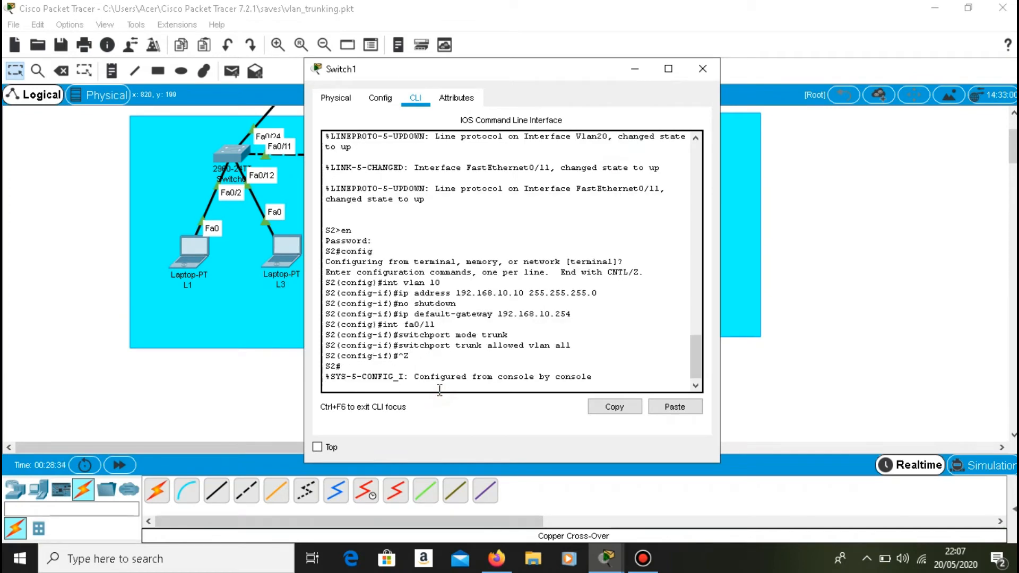
pyautogui.press('Return')
pyautogui.write('sh int trunk')
pyautogui.press('Return')
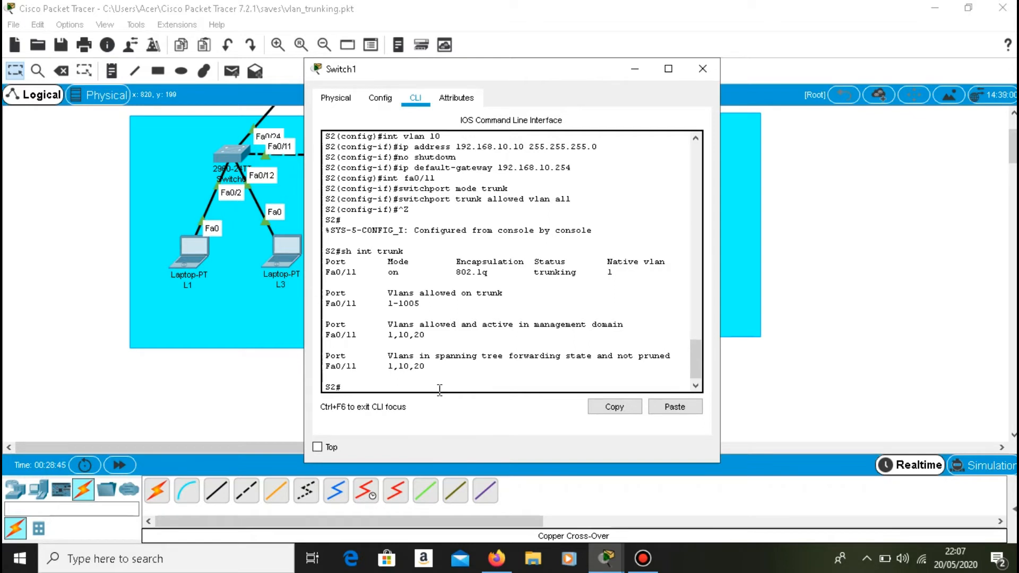
pyautogui.click(635, 69)
# Step: Ping 192.168.10.2 from laptop L1's command prompt to test VLAN 10 connectivity across the trunk
pyautogui.click(198, 260)
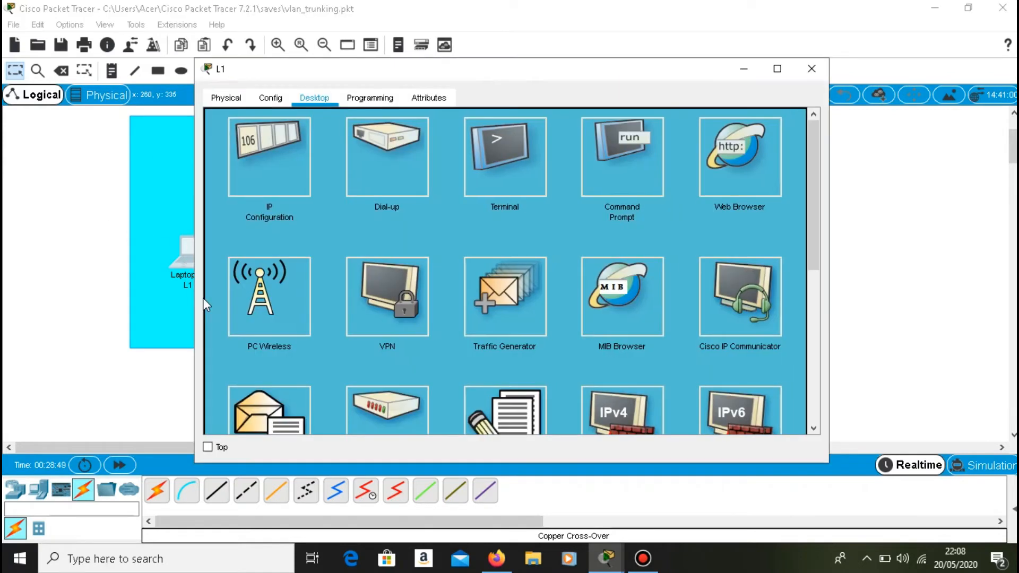
pyautogui.click(616, 175)
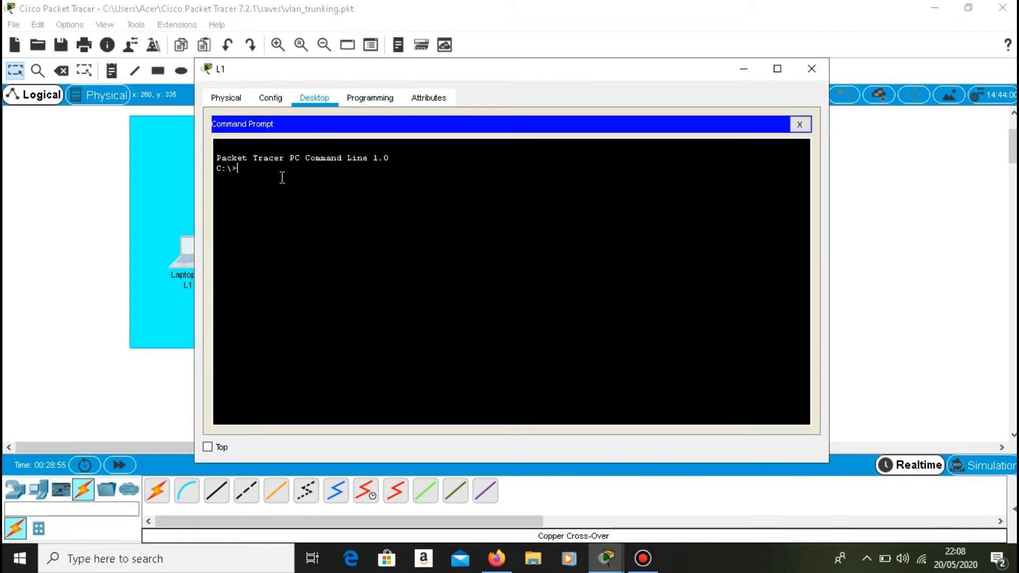
pyautogui.write('ping 192.168.10.2')
pyautogui.press('Return')
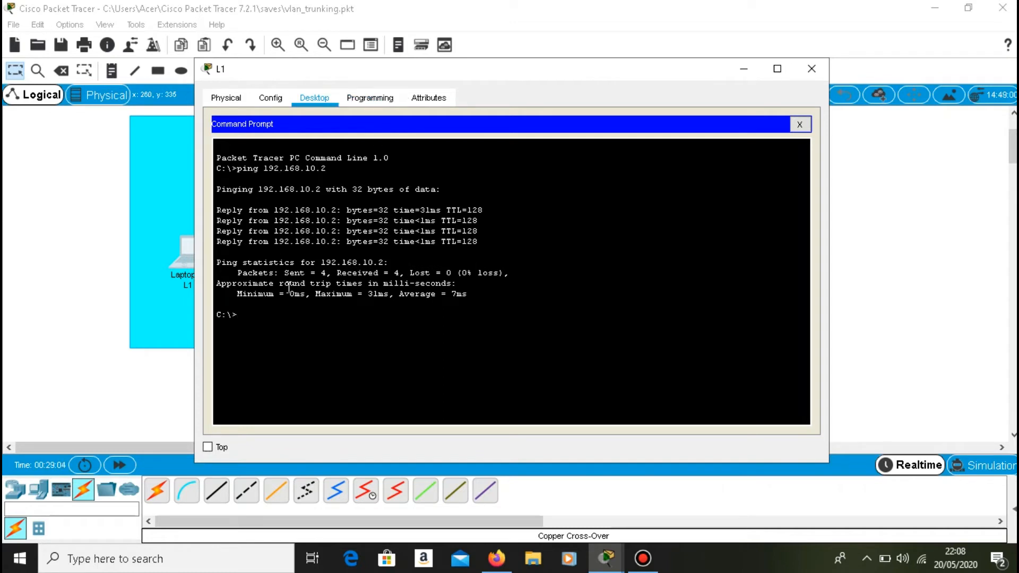
pyautogui.click(741, 68)
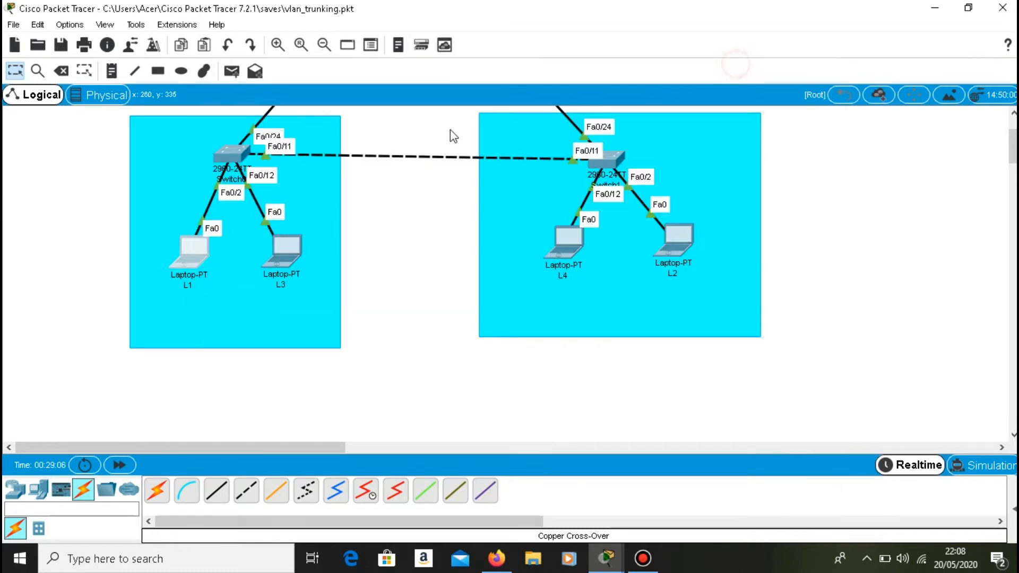
# Step: Ping 192.168.20.1 from laptop L4's command prompt to test VLAN 20 connectivity, and minimize its window
pyautogui.click(557, 241)
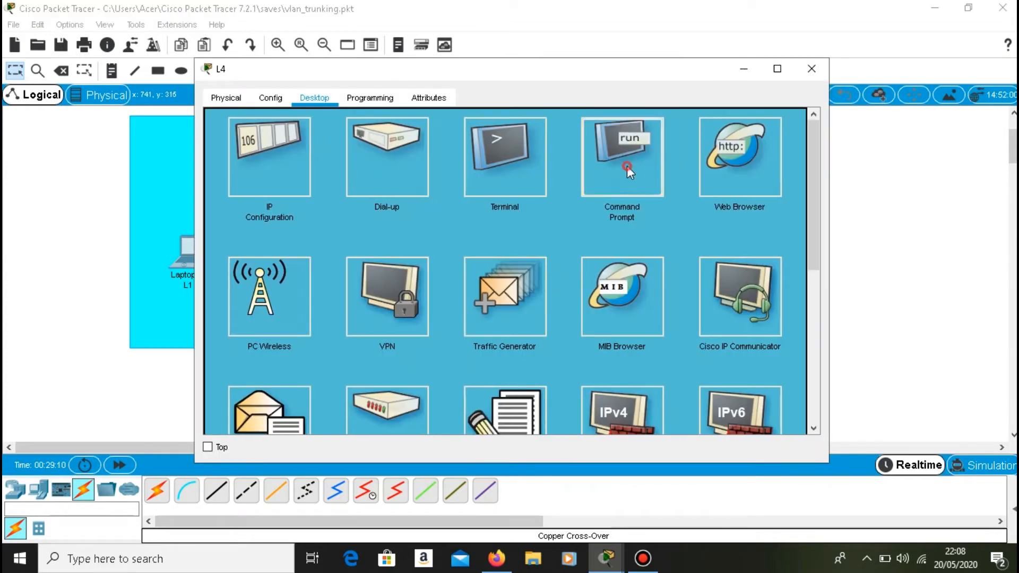
pyautogui.click(626, 166)
pyautogui.write('p')
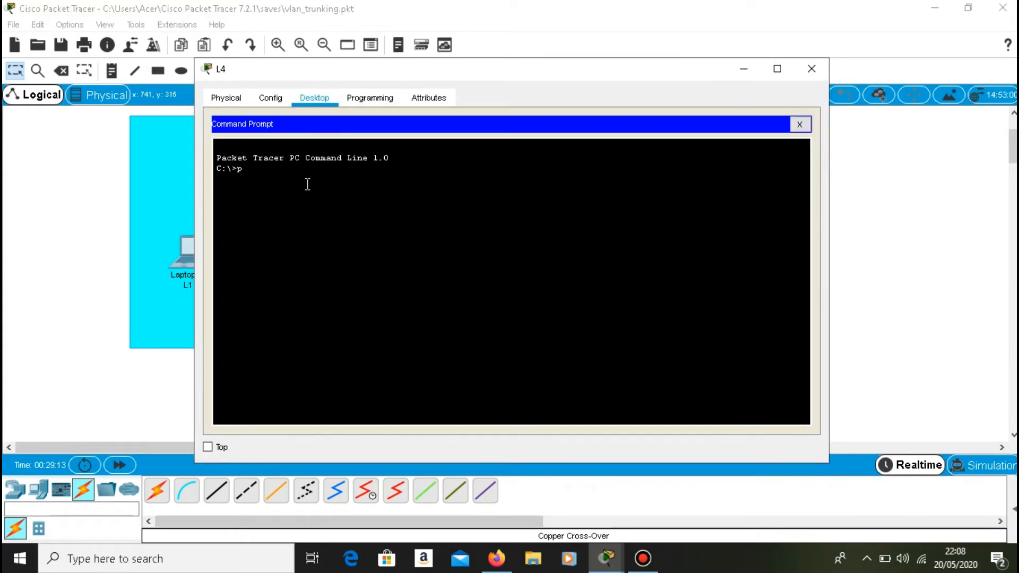
pyautogui.write('ing 192.168.20.1')
pyautogui.press('Return')
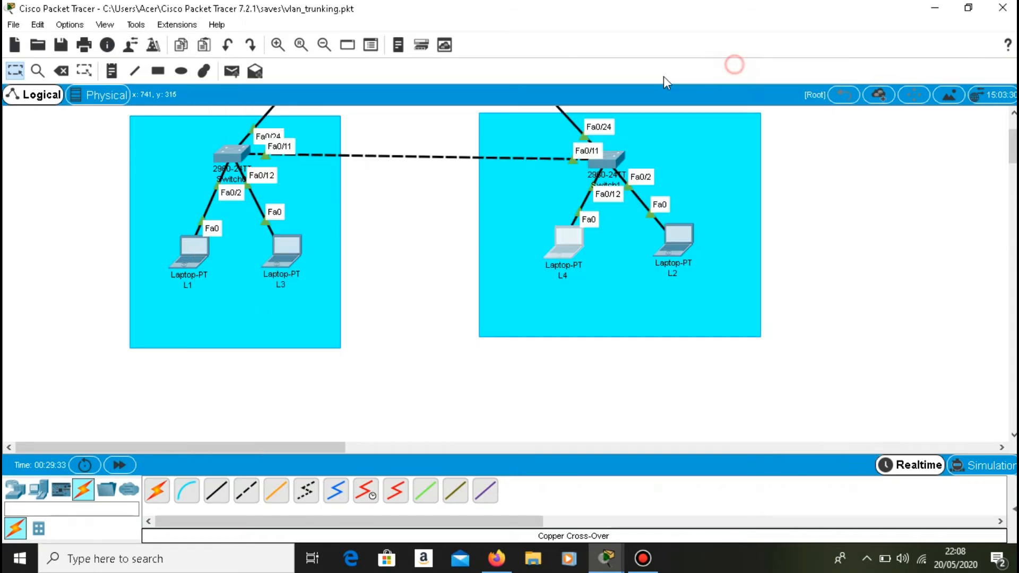
pyautogui.click(743, 68)
# Step: Display Switch0's trunk interfaces again with sh int trunk, and minimize its window
pyautogui.click(222, 144)
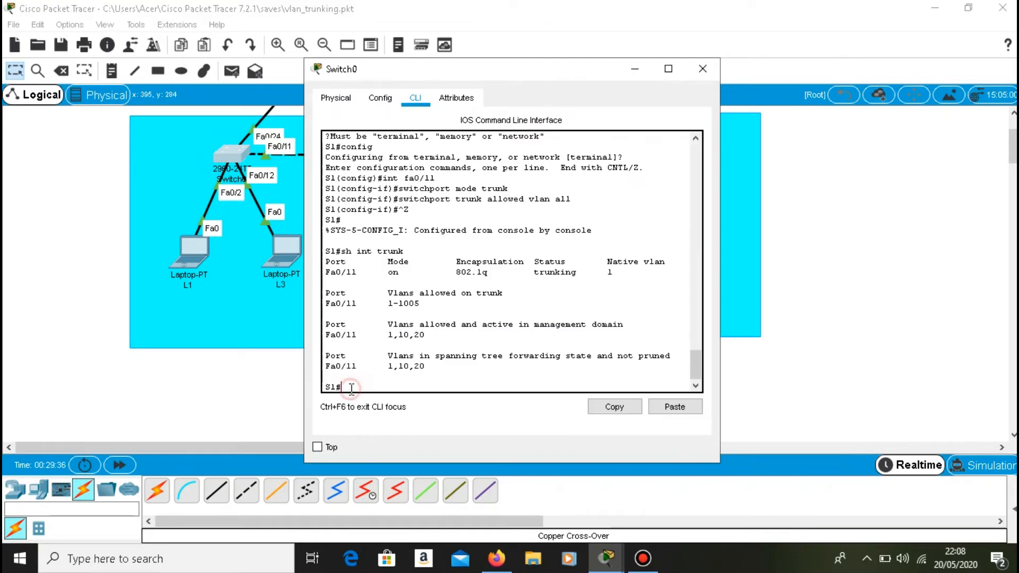
pyautogui.write('sh int trunk')
pyautogui.press('Return')
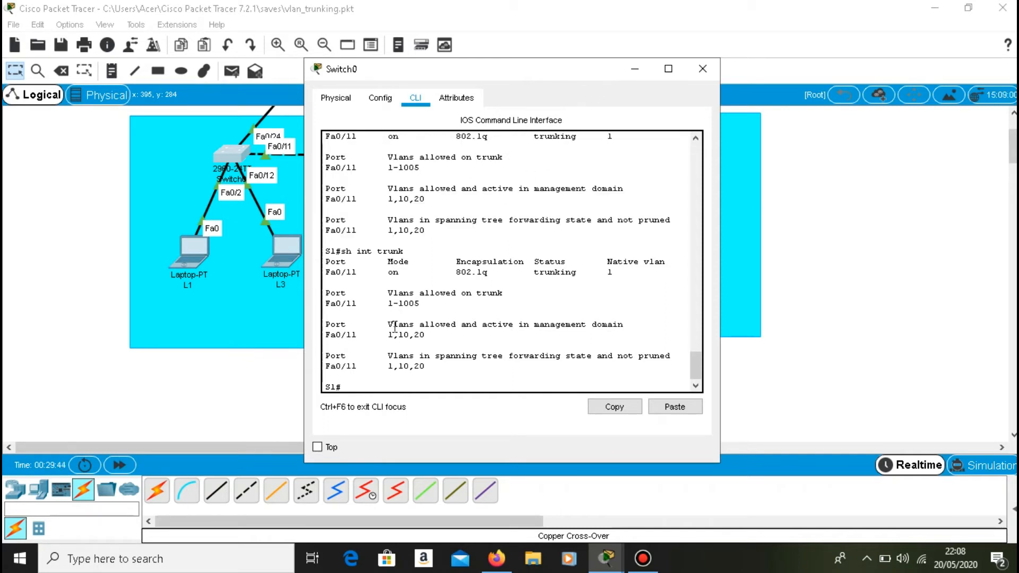
pyautogui.click(631, 74)
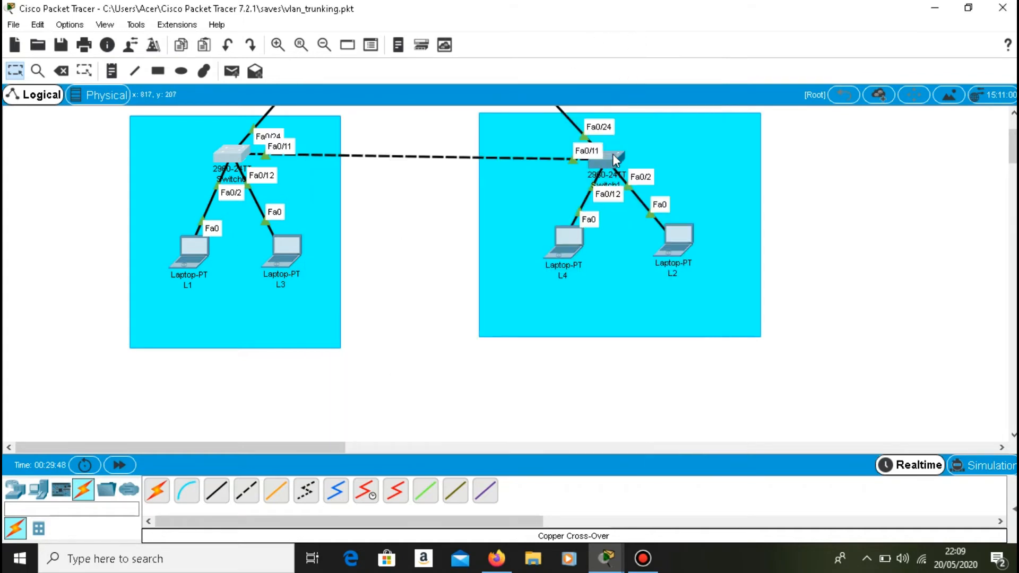
# Step: Display Switch1's trunk interfaces again by rerunning sh int trunk in its CLI
pyautogui.click(595, 163)
pyautogui.click(378, 387)
pyautogui.press('Up')
pyautogui.press('Return')
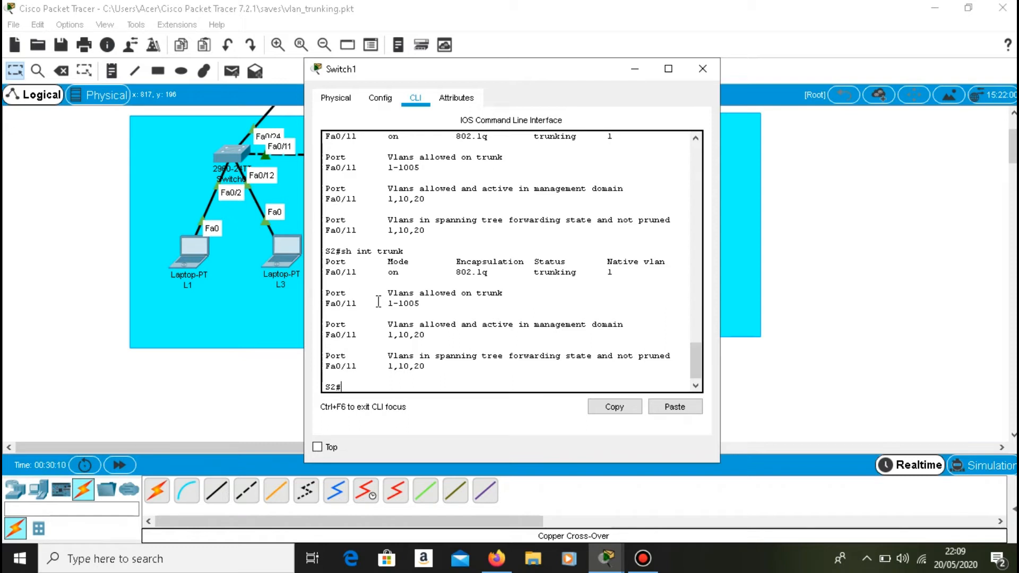
# Step: List Switch1's VLANs and port assignments with sh vlan brief, check the ports around Fa0/12, and minimize the window
pyautogui.click(353, 387)
pyautogui.write('sh vlan brief')
pyautogui.press('Return')
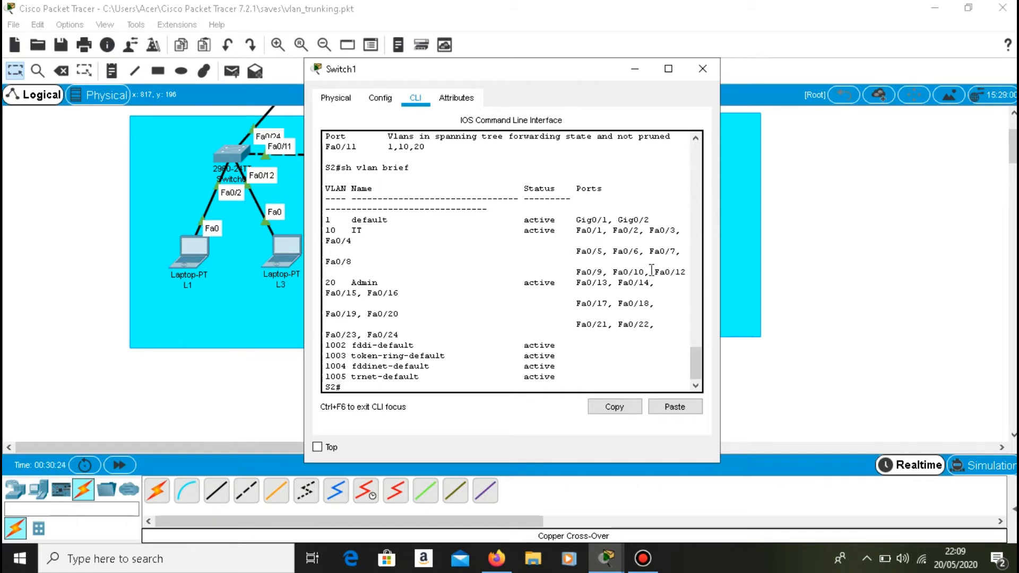
pyautogui.moveTo(644, 271)
pyautogui.mouseDown()
pyautogui.moveTo(698, 271)
pyautogui.moveTo(655, 282)
pyautogui.mouseUp()
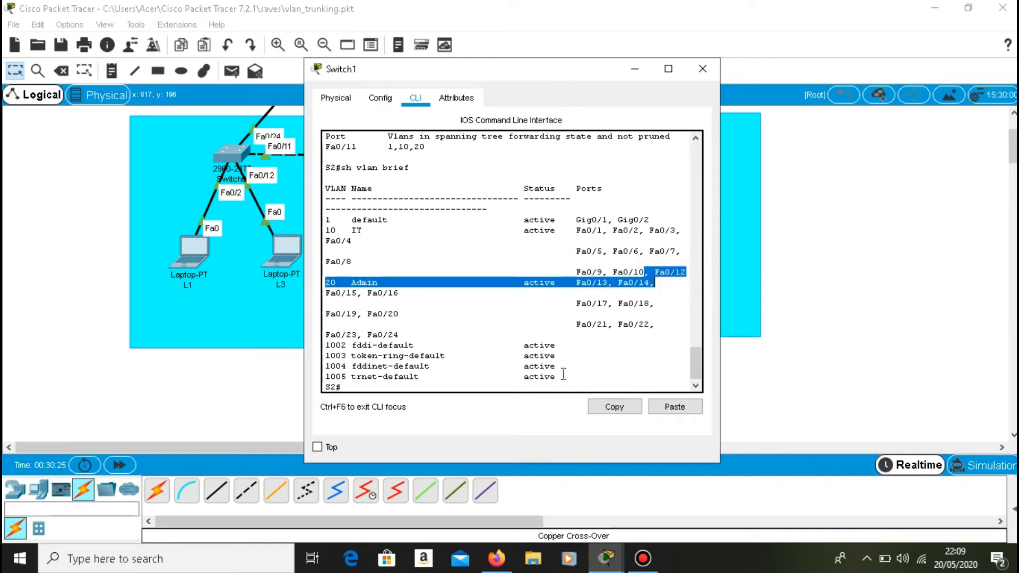
pyautogui.click(641, 70)
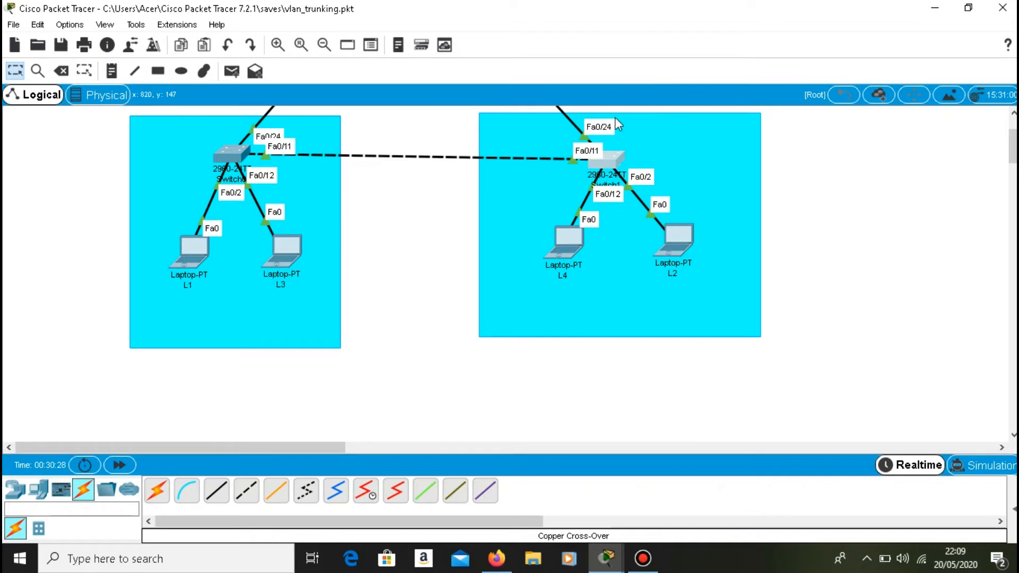
pyautogui.scroll(3, 548, 307)
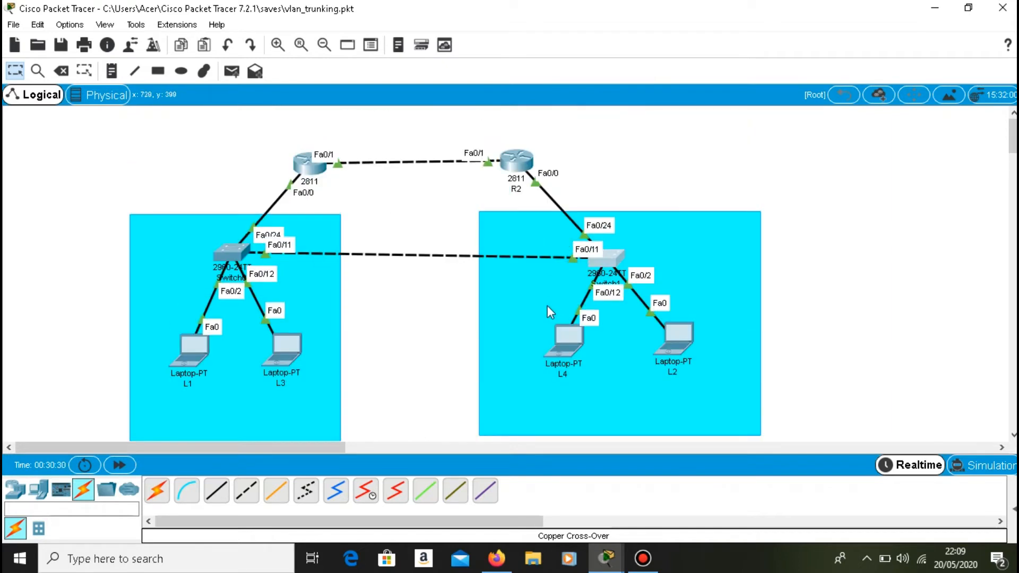
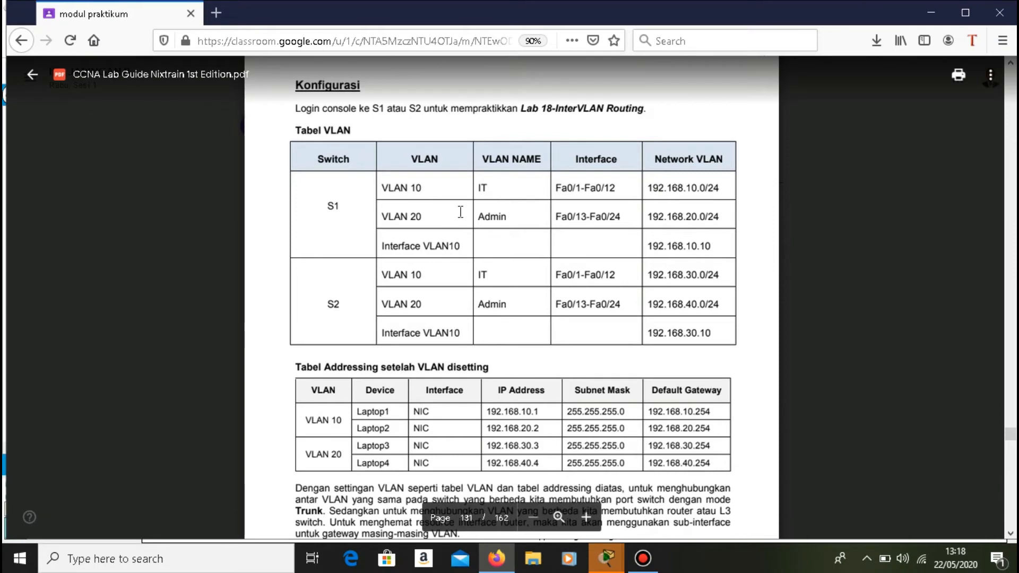
# Step: Read the lab guide's inter-VLAN addressing table and trunking notes, and switch to the intervlan.pkt topology in Cisco Packet Tracer
pyautogui.scroll(-3, 463, 301)
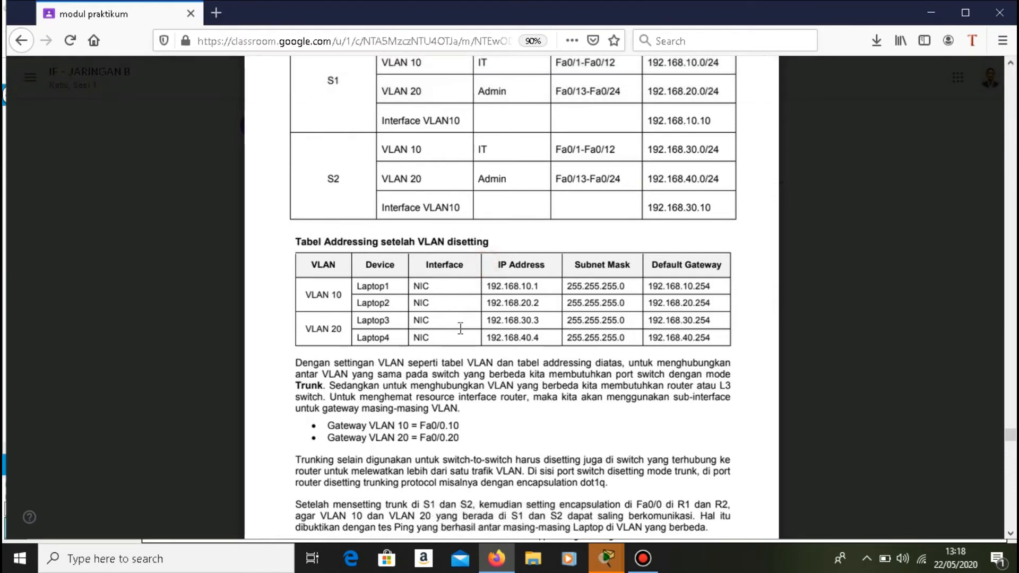
pyautogui.scroll(-1, 413, 335)
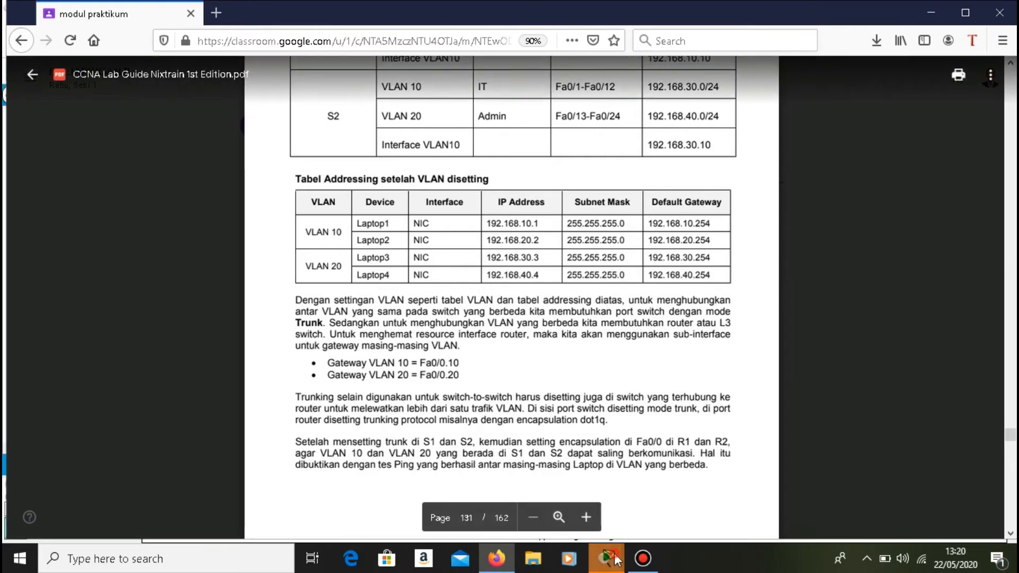
pyautogui.moveTo(606, 558)
pyautogui.click(619, 478)
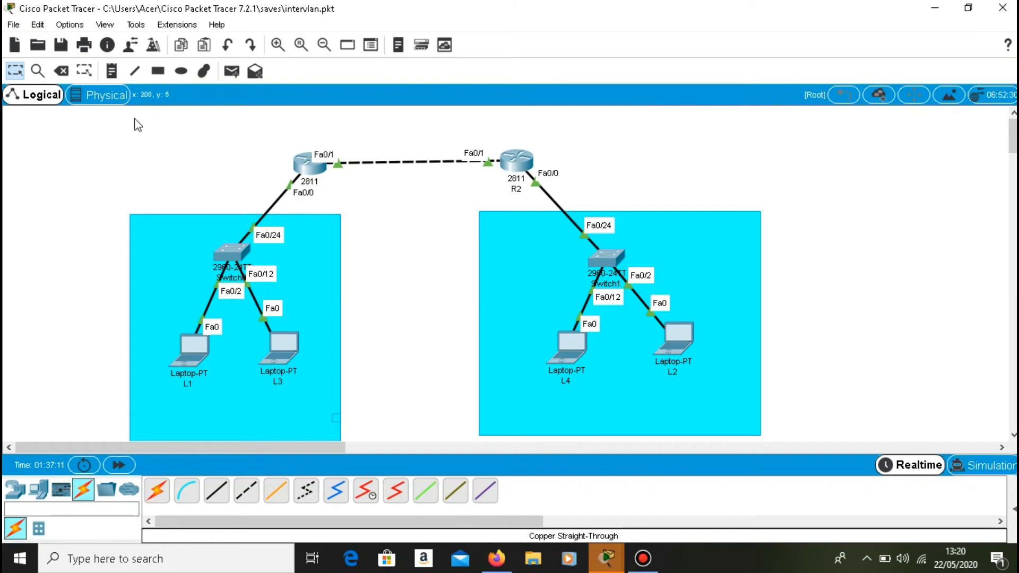
# Step: Delete the Fa0/12 cables linking laptop L3 to Switch0 and laptop L4 to Switch1
pyautogui.click(71, 77)
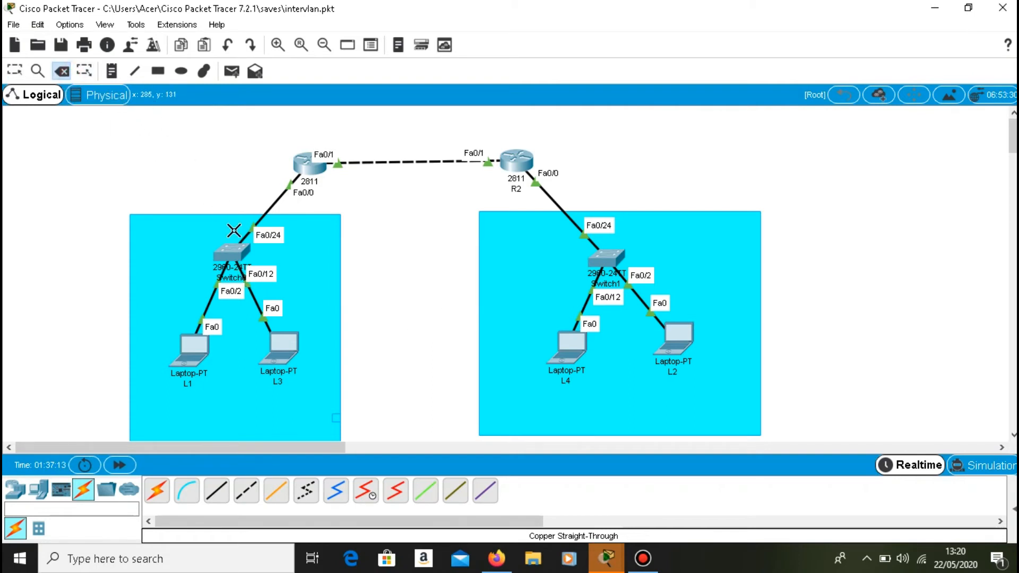
pyautogui.click(256, 303)
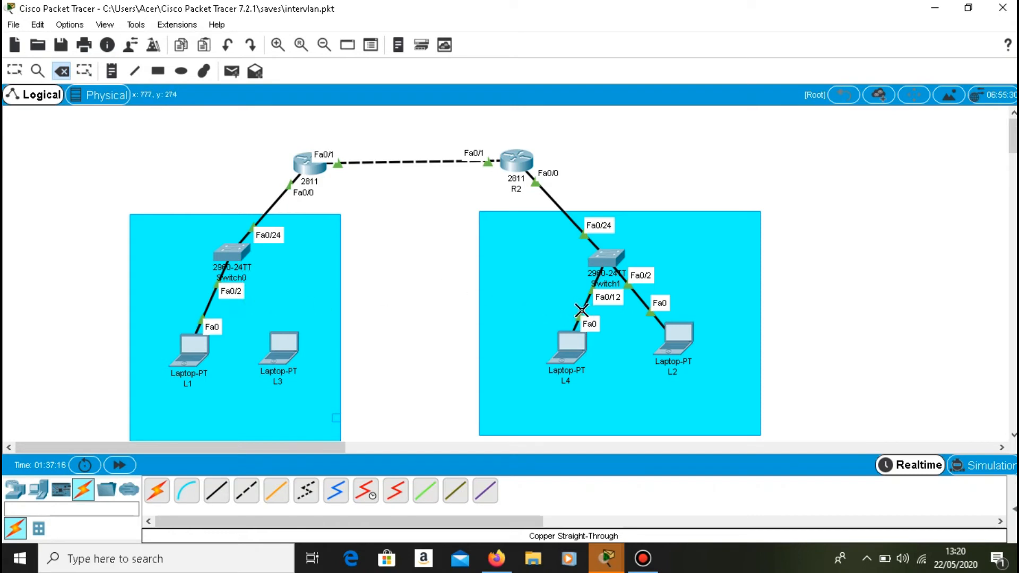
pyautogui.click(581, 311)
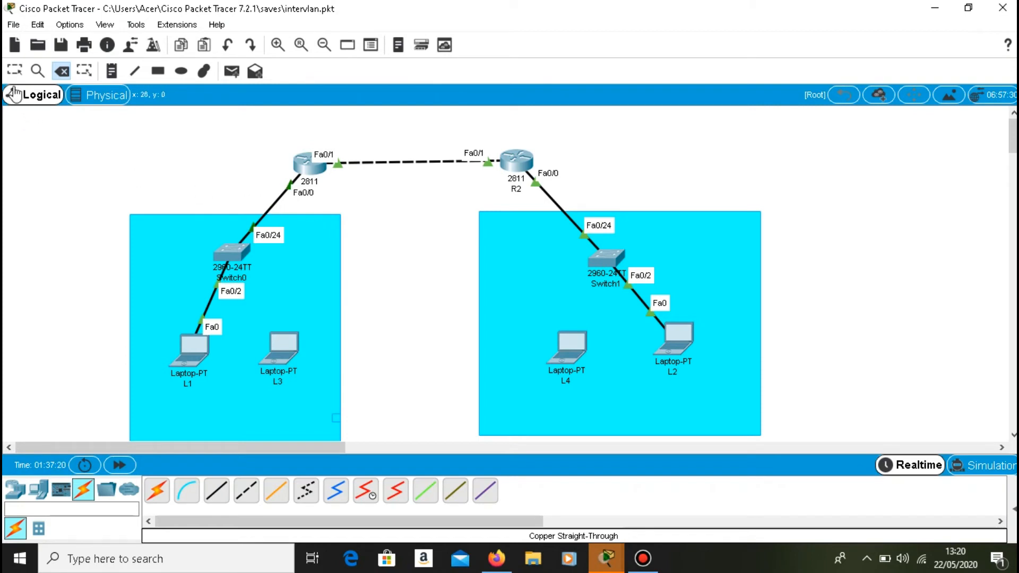
# Step: Connect Switch0's FastEthernet0/13 to laptop L3's FastEthernet0 with a copper straight-through cable
pyautogui.click(206, 498)
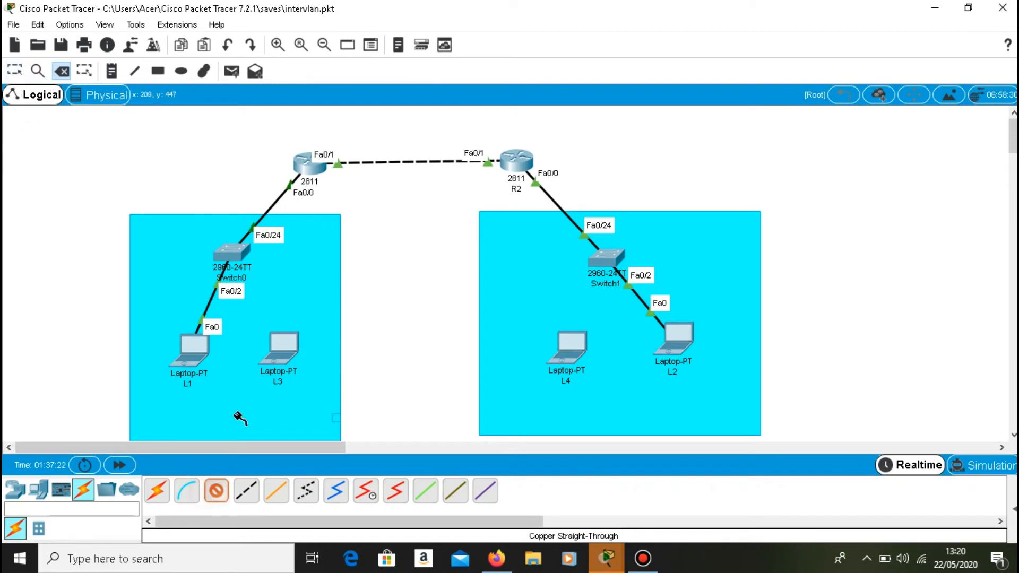
pyautogui.click(228, 257)
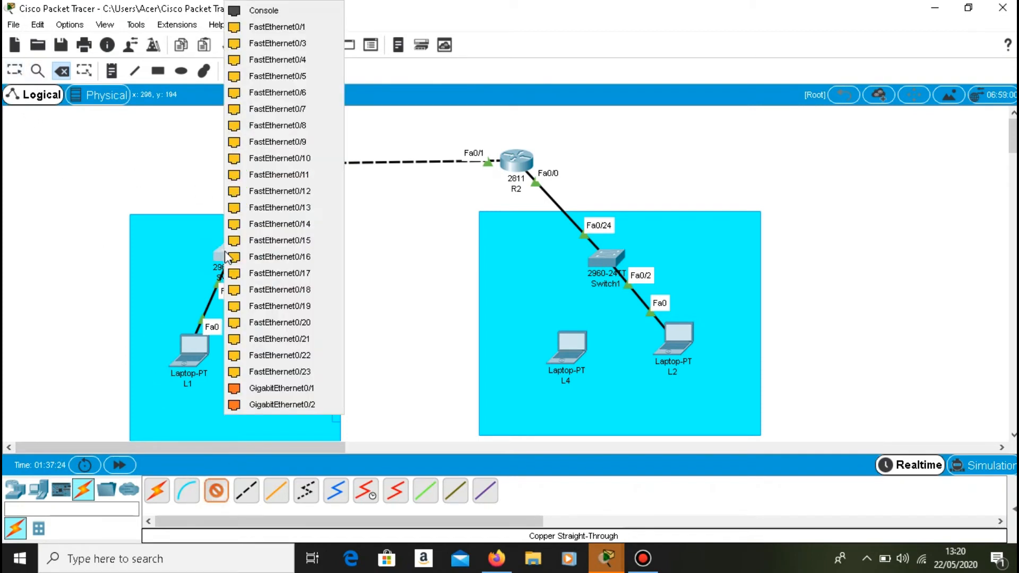
pyautogui.click(266, 207)
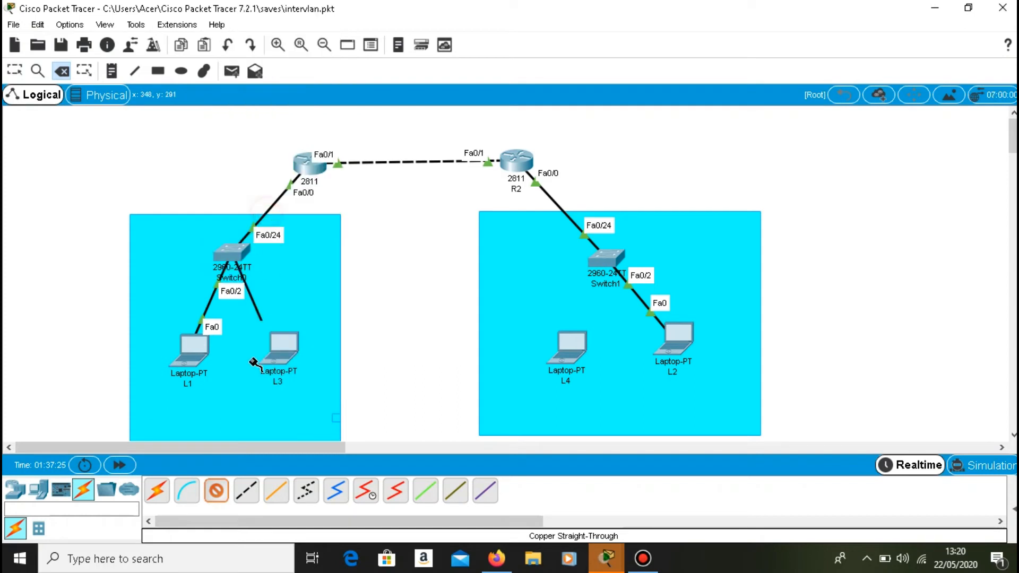
pyautogui.click(291, 351)
pyautogui.click(312, 413)
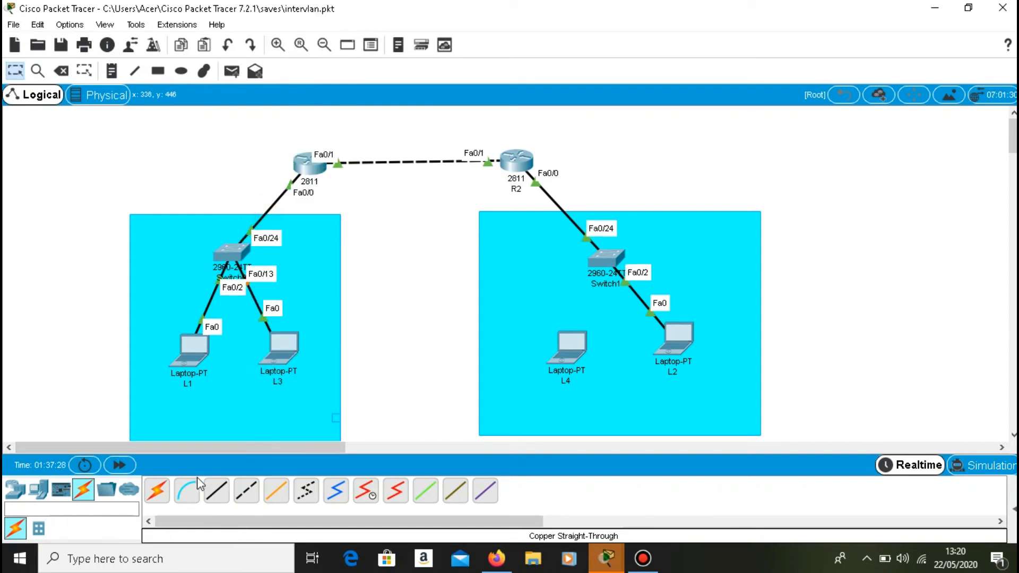
# Step: Connect Switch1's FastEthernet0/13 to laptop L4's FastEthernet0 with a copper straight-through cable
pyautogui.click(216, 491)
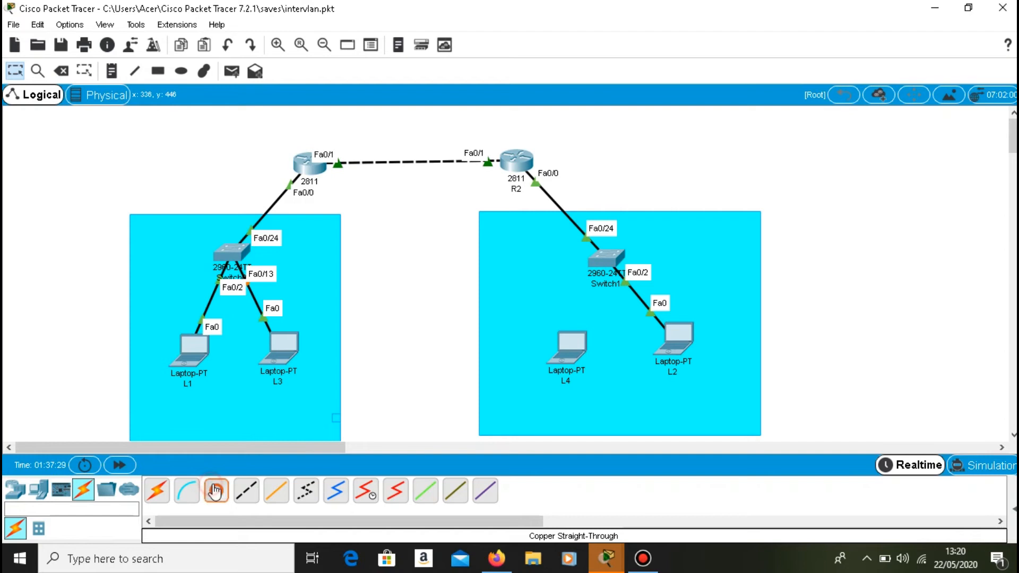
pyautogui.click(606, 261)
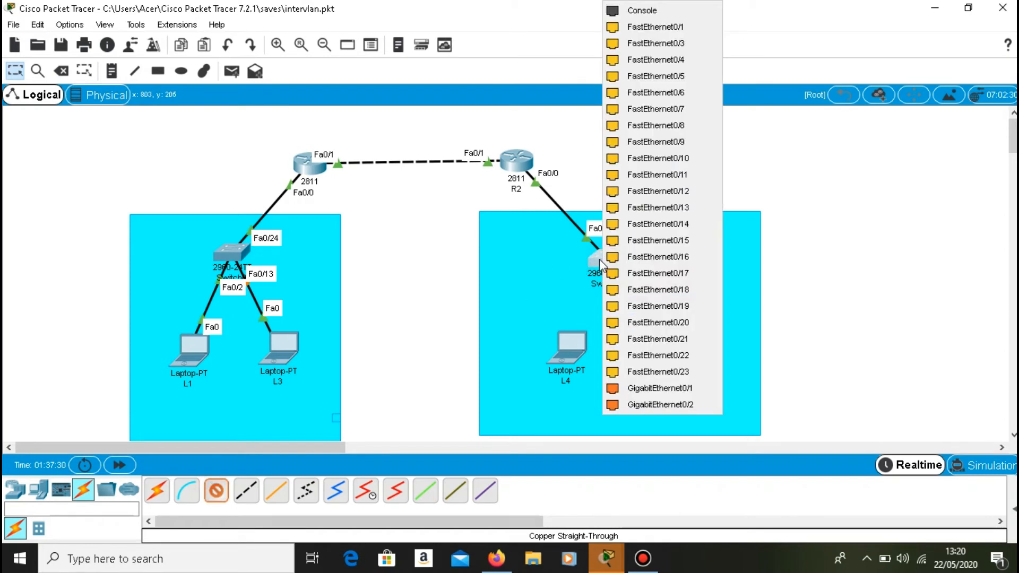
pyautogui.click(641, 212)
pyautogui.click(573, 360)
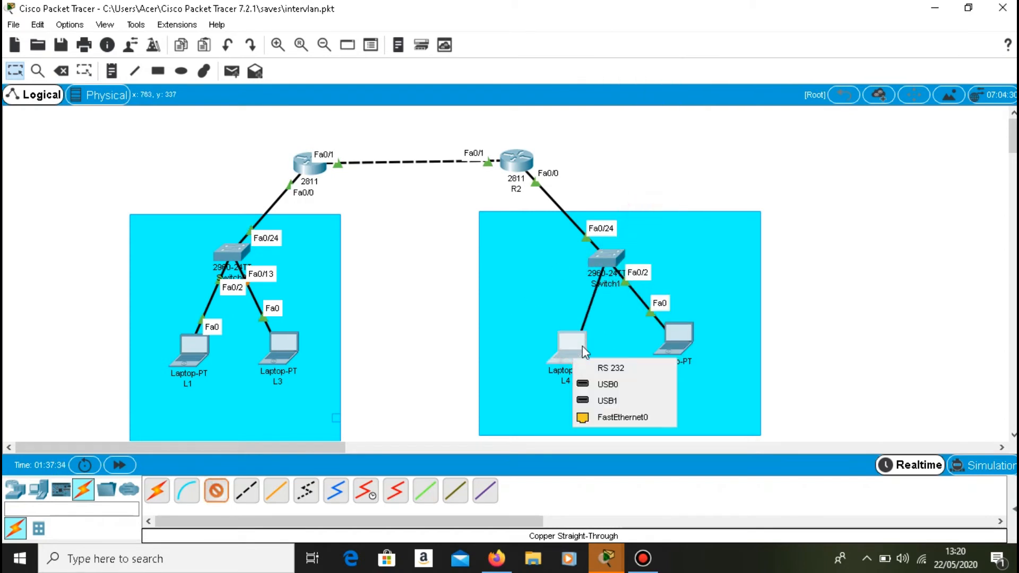
pyautogui.click(598, 416)
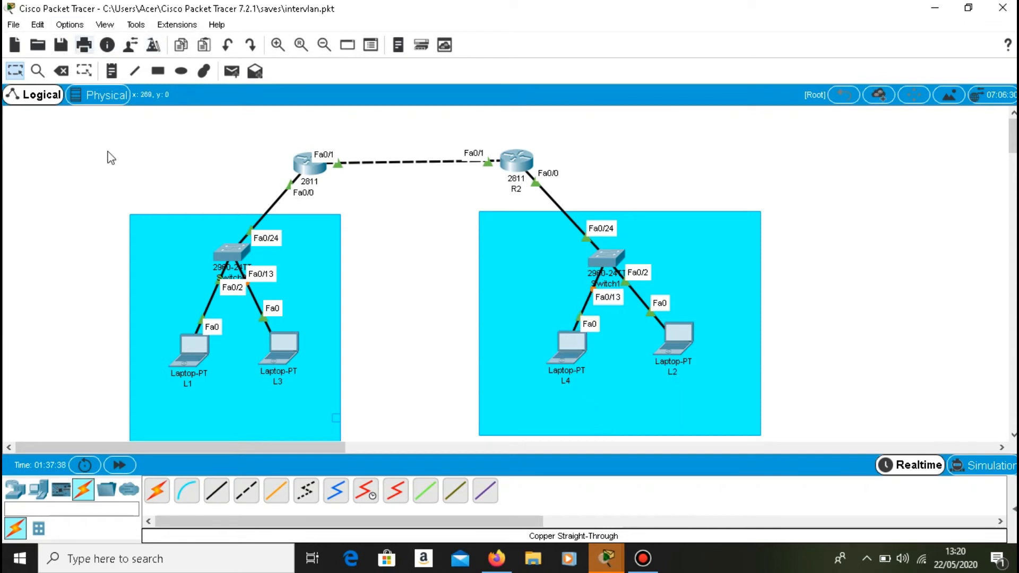
# Step: Enter privileged EXEC mode on Switch0 with ena and the enable password, and enter terminal configuration mode with config
pyautogui.click(232, 282)
pyautogui.click(414, 98)
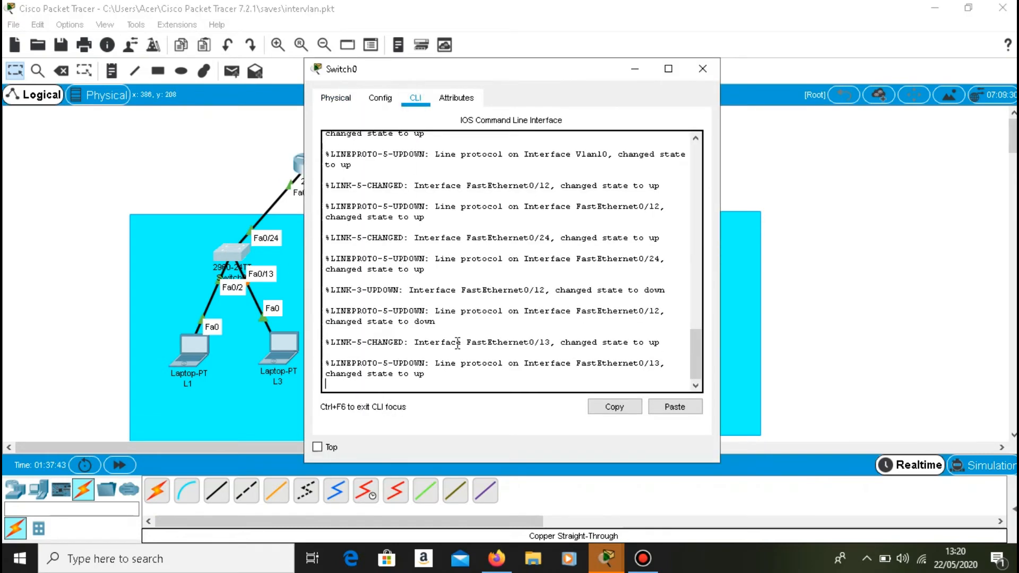
pyautogui.press('Return')
pyautogui.write('en')
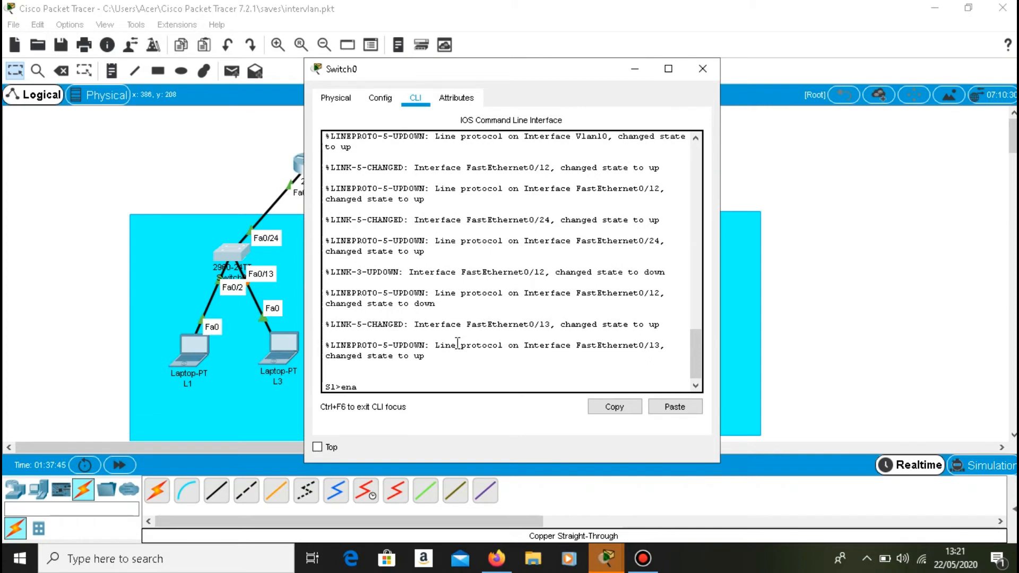
pyautogui.write('a')
pyautogui.press('Return')
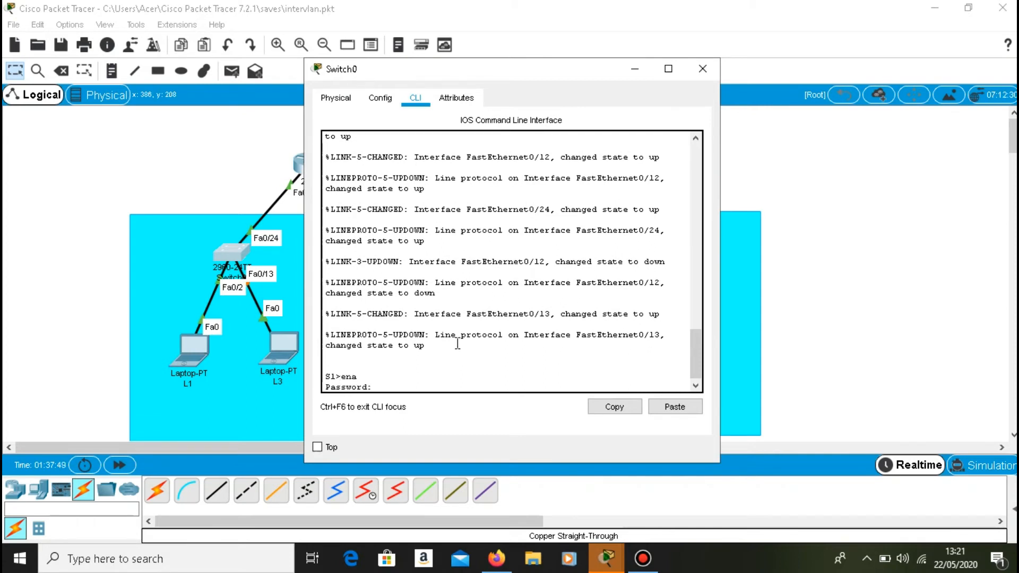
pyautogui.press('Return')
pyautogui.write('config')
pyautogui.press('Return')
pyautogui.press('Return')
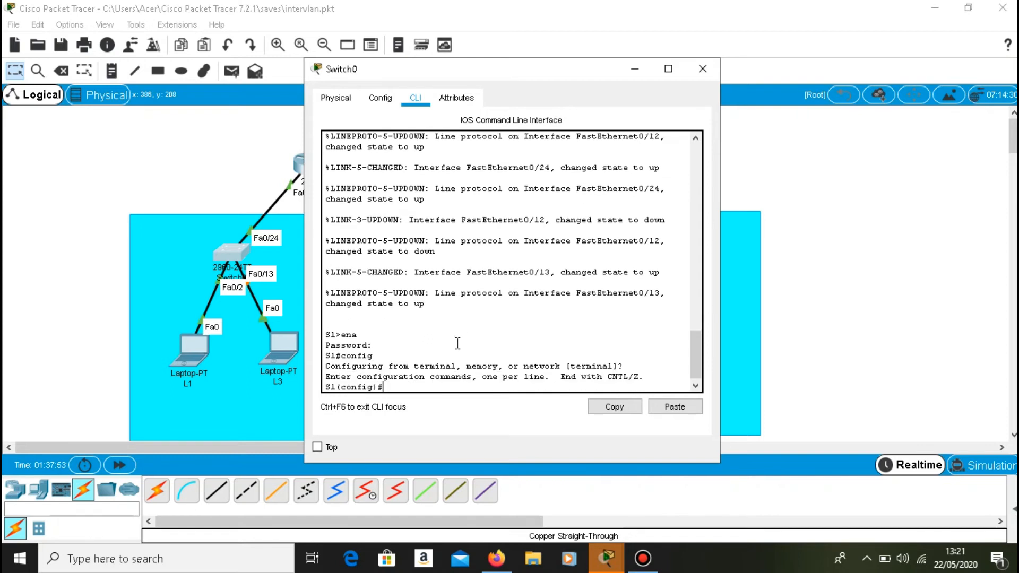
# Step: Set Switch0's interface fa0/24 to trunk mode with switchport mode trunk
pyautogui.write('int fa0/')
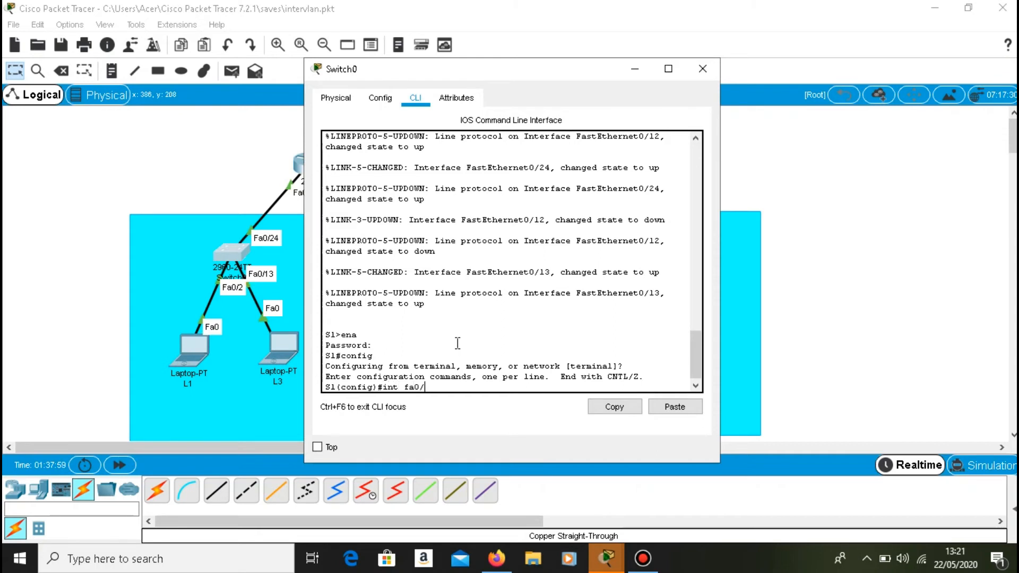
pyautogui.write('24')
pyautogui.press('Return')
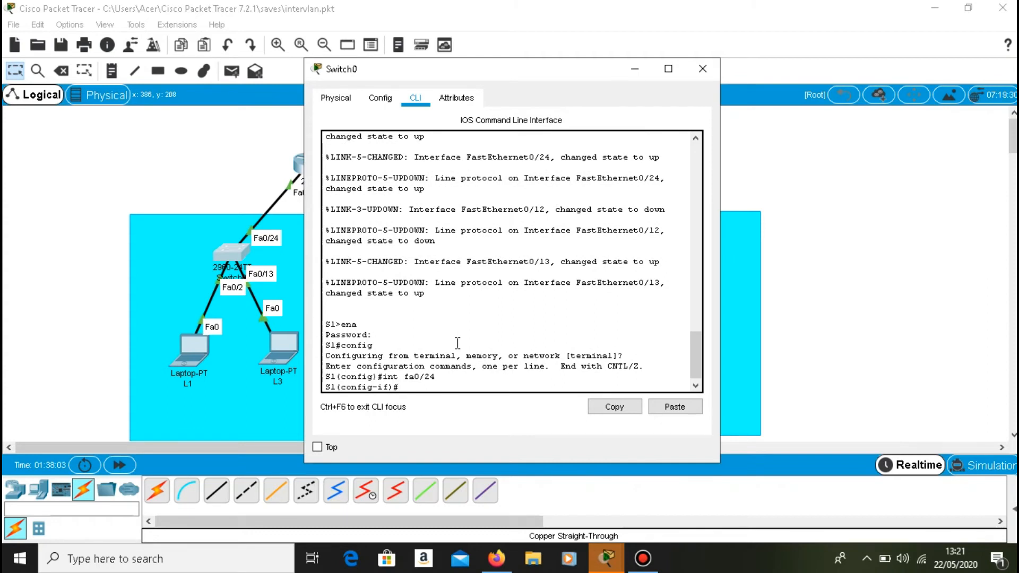
pyautogui.write('switchport mode trunk')
pyautogui.press('Return')
# Step: Allow all VLANs on Switch0's interface fa0/24 trunk with switchport trunk allowed vlan all
pyautogui.press('Up')
pyautogui.press('Left')
pyautogui.press('Left')
pyautogui.press('Left')
pyautogui.press('Left')
pyautogui.press('BackSpace')
pyautogui.press('BackSpace')
pyautogui.press('BackSpace')
pyautogui.press('BackSpace')
pyautogui.press('BackSpace')
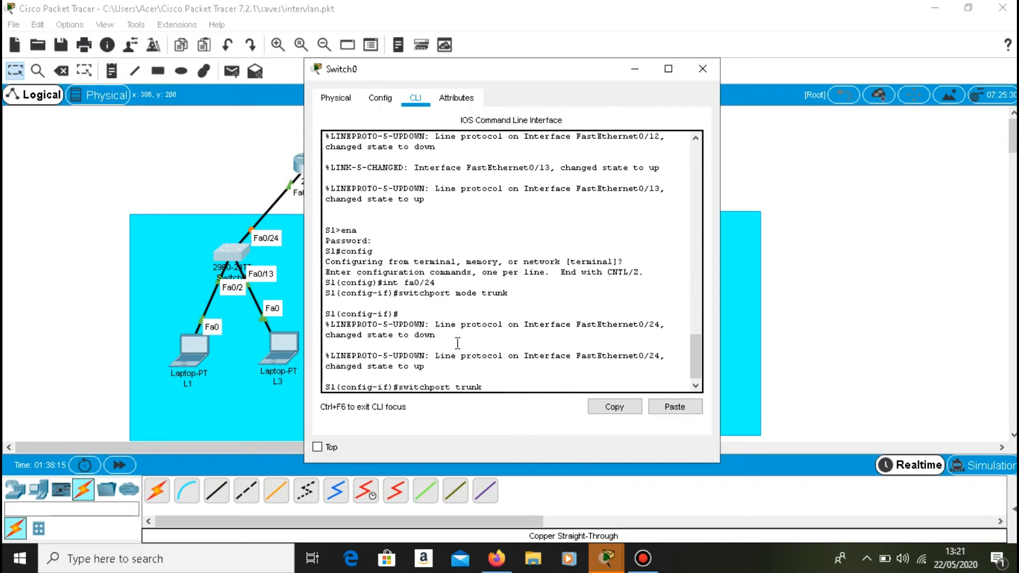
pyautogui.write('allowed vlan')
pyautogui.press('Return')
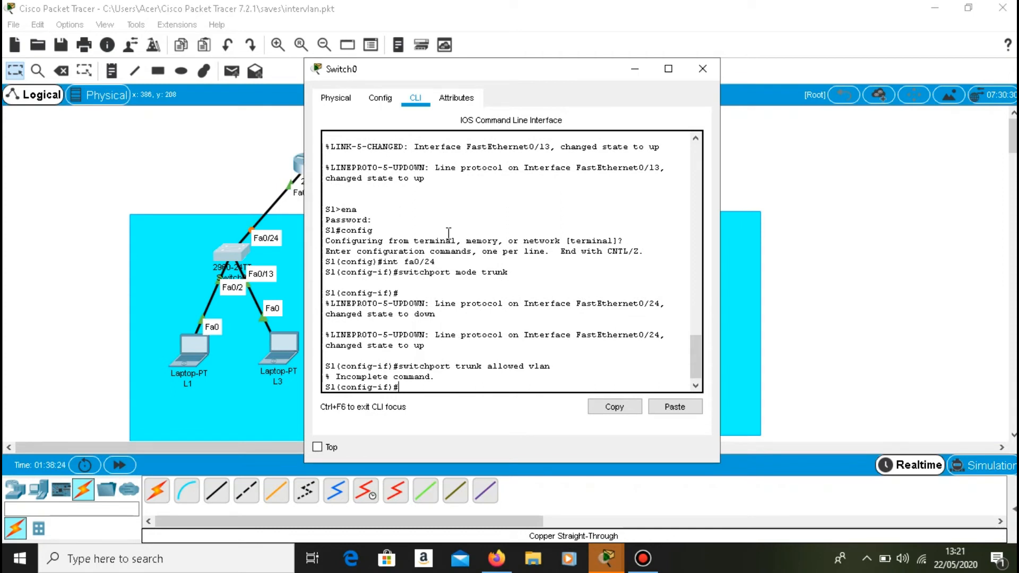
pyautogui.press('Up')
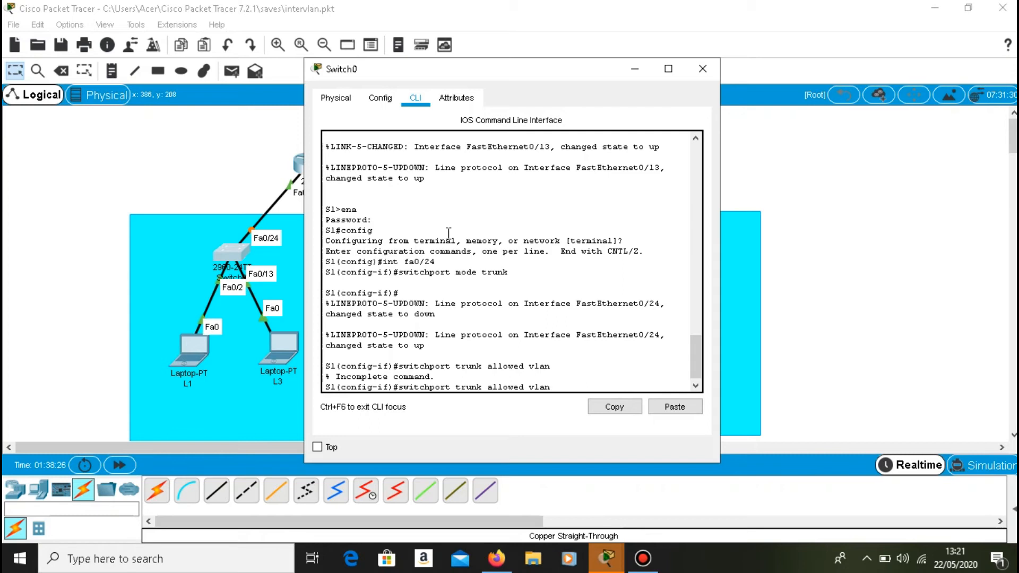
pyautogui.write('all')
pyautogui.press('Return')
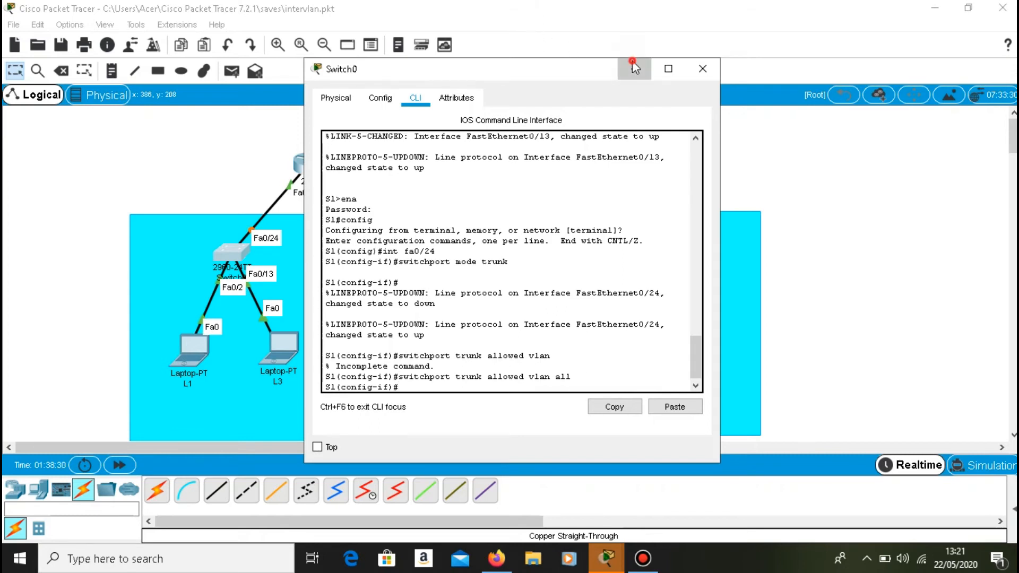
pyautogui.click(702, 68)
# Step: Enter privileged EXEC mode on Switch1 with en and the enable password, and enter terminal configuration mode with config
pyautogui.click(609, 258)
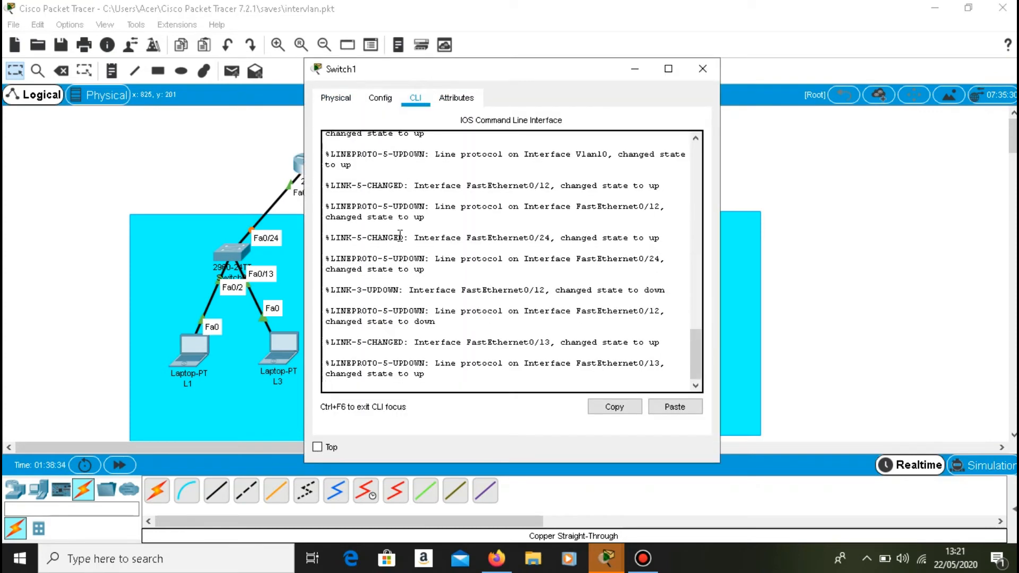
pyautogui.press('Return')
pyautogui.write('en')
pyautogui.press('Return')
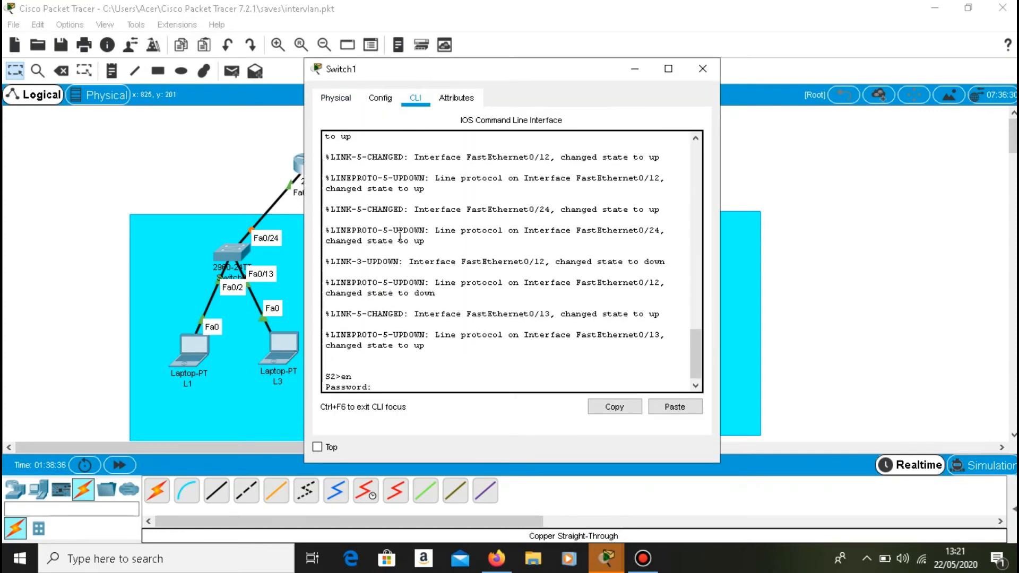
pyautogui.press('Return')
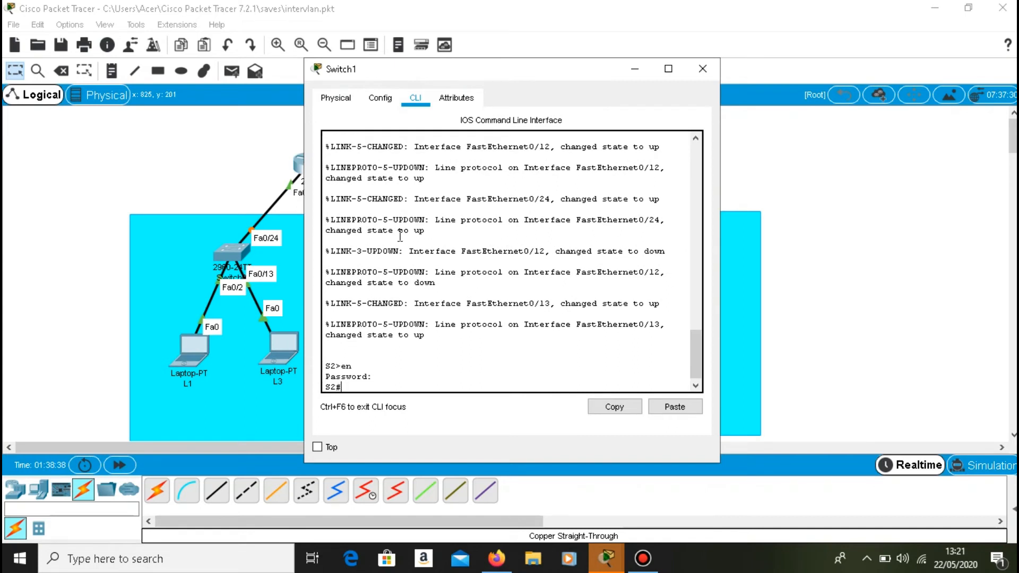
pyautogui.write('config')
pyautogui.press('Return')
pyautogui.press('Return')
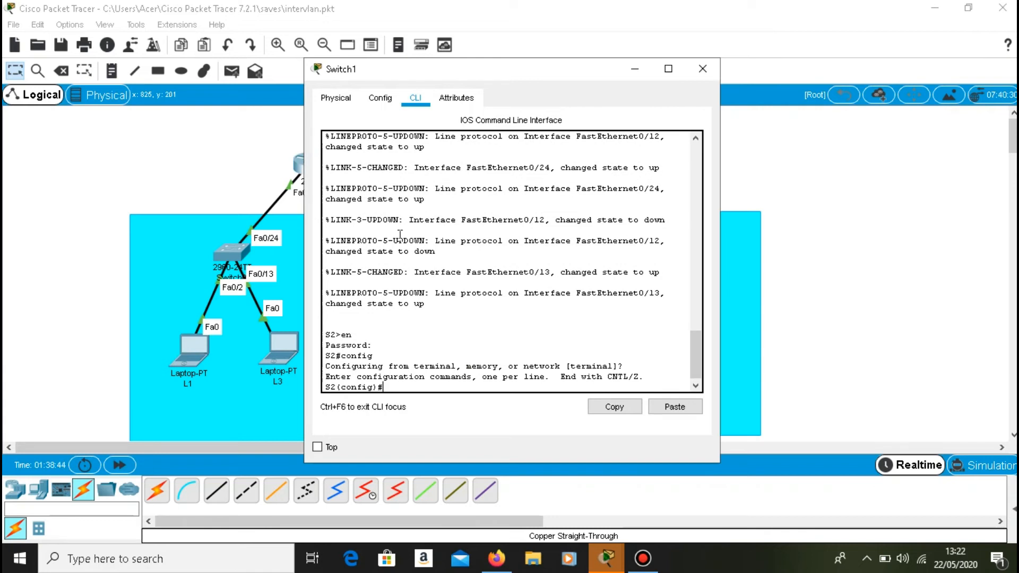
# Step: Set Switch1's interface f0/24 to trunk mode with switchport mode trunk
pyautogui.write('int f0/24')
pyautogui.press('Return')
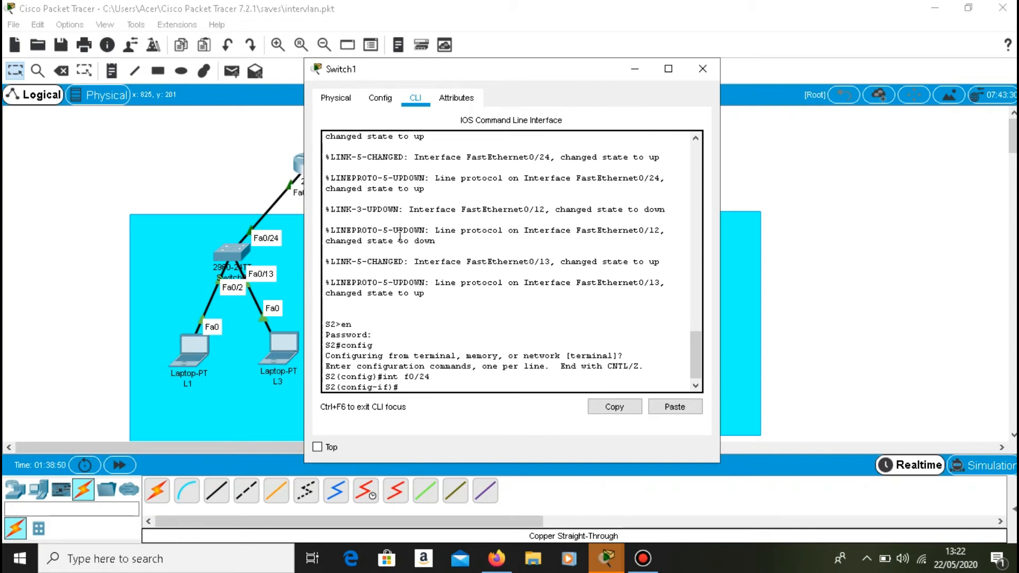
pyautogui.write('switchport mode trunk')
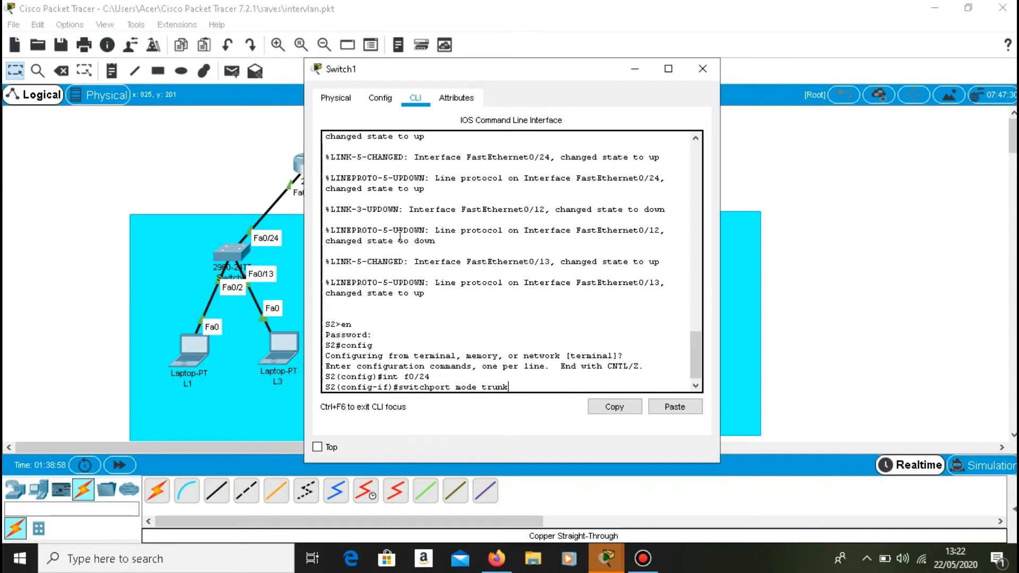
pyautogui.press('Return')
# Step: Allow all VLANs on Switch1's interface f0/24 trunk with switchport trunk allowed vlan all
pyautogui.press('Up')
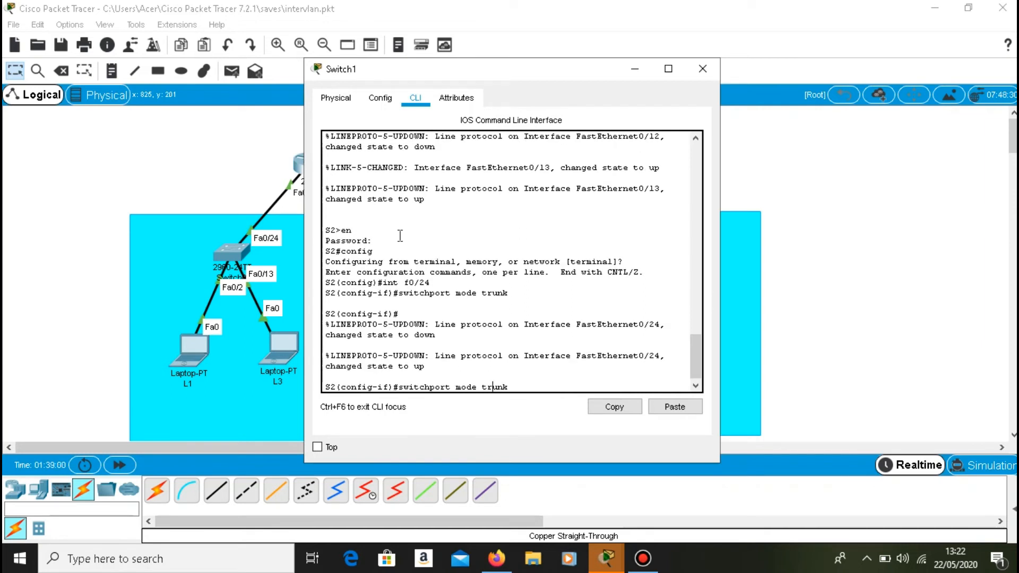
pyautogui.press('BackSpace')
pyautogui.press('BackSpace')
pyautogui.press('BackSpace')
pyautogui.press('BackSpace')
pyautogui.press('BackSpace')
pyautogui.press('Right')
pyautogui.press('Right')
pyautogui.press('Right')
pyautogui.press('Right')
pyautogui.write('allowed vlan all')
pyautogui.press('Return')
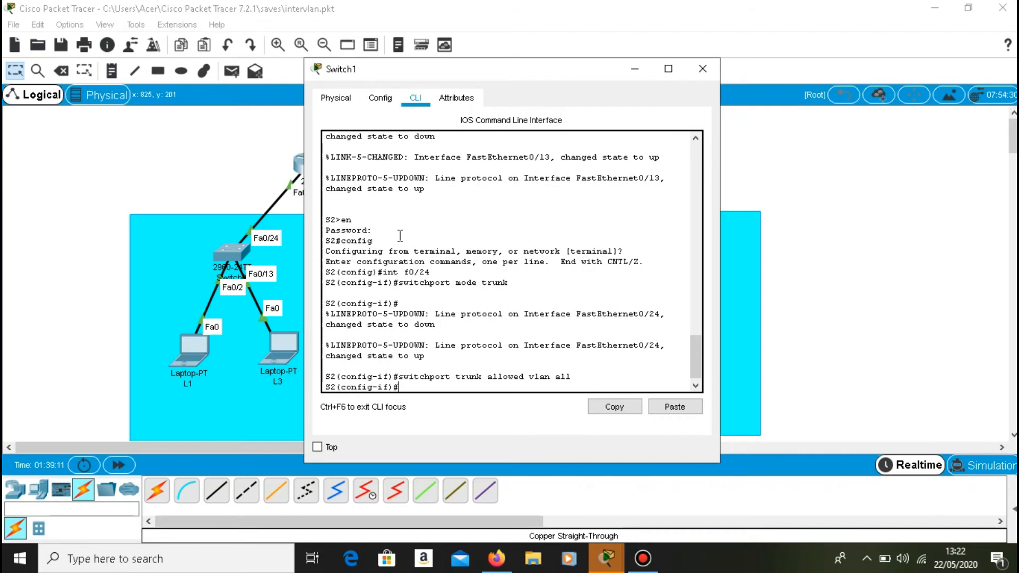
pyautogui.click(628, 65)
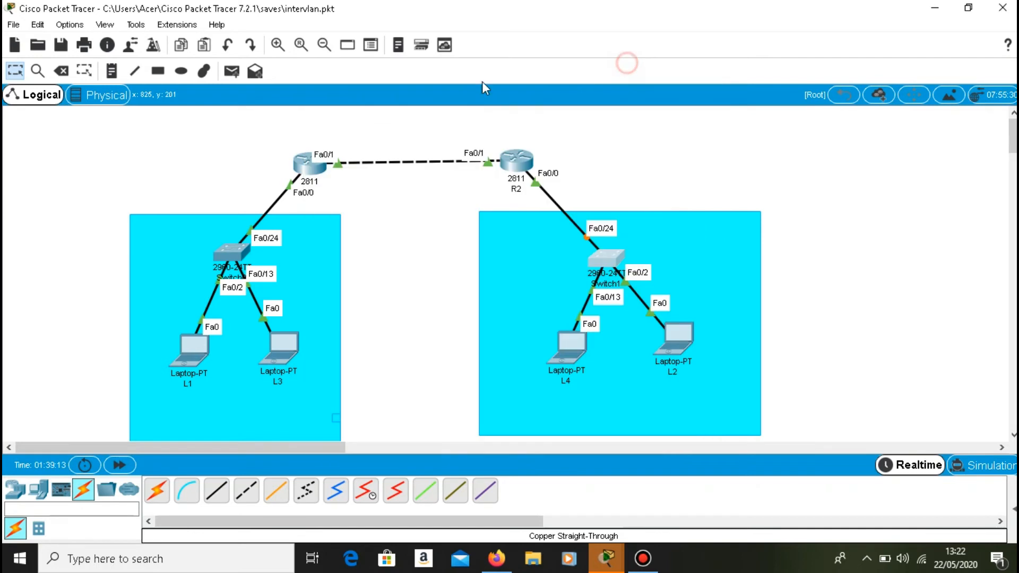
# Step: Log in to router R1's console with its password, enter privileged mode with the enable password, and enter terminal configuration mode with config
pyautogui.click(309, 160)
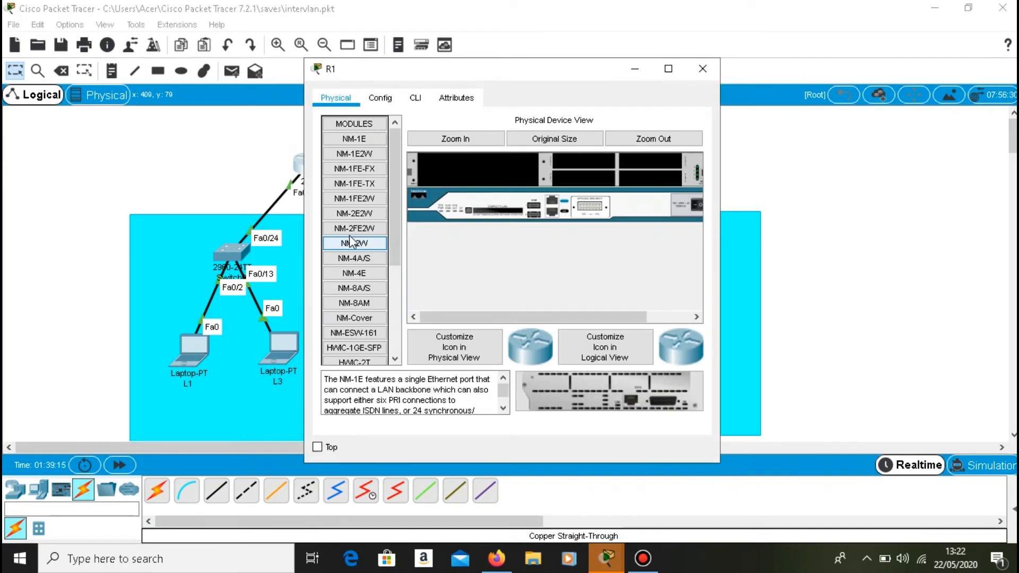
pyautogui.click(416, 100)
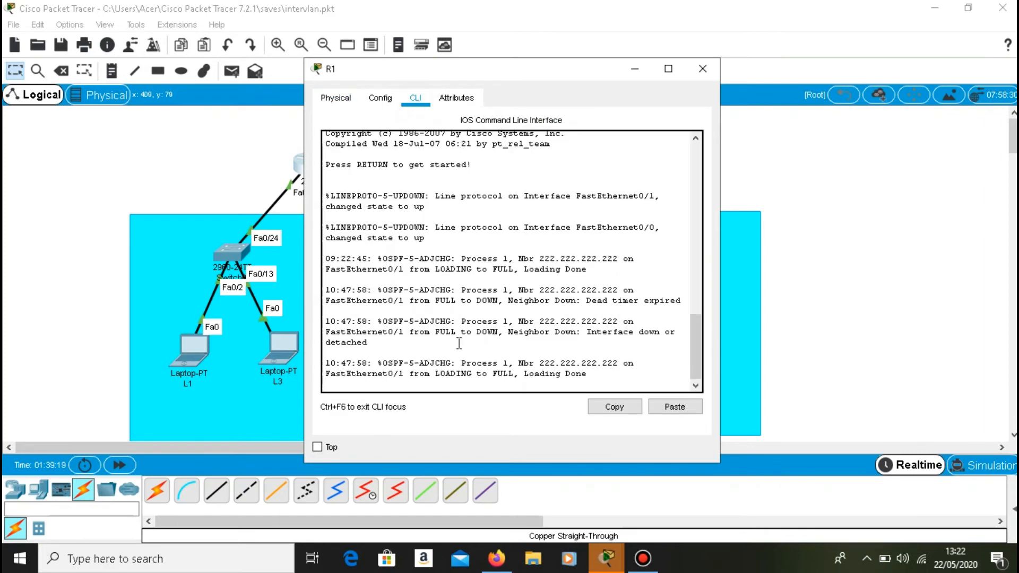
pyautogui.press('Return')
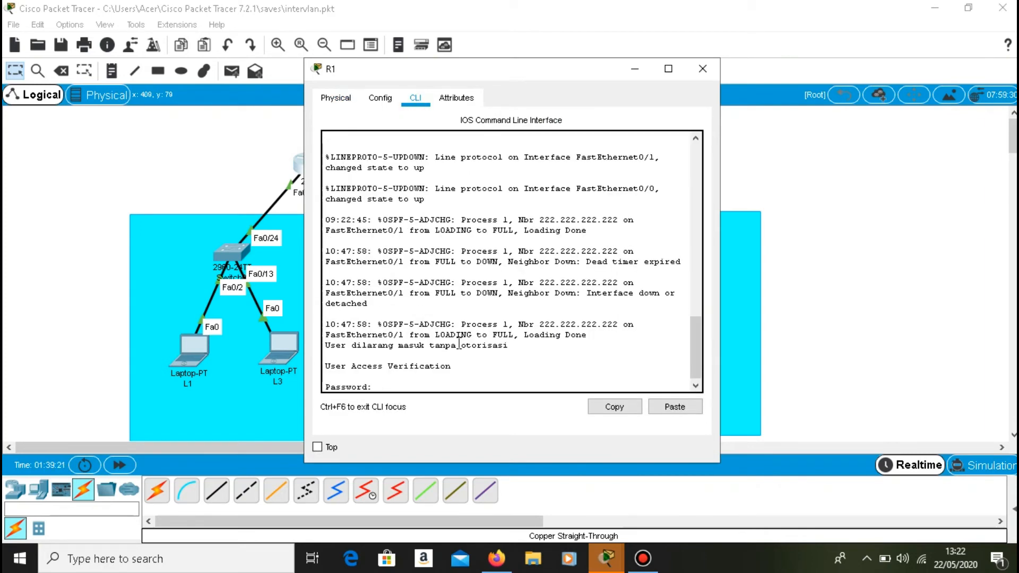
pyautogui.press('Return')
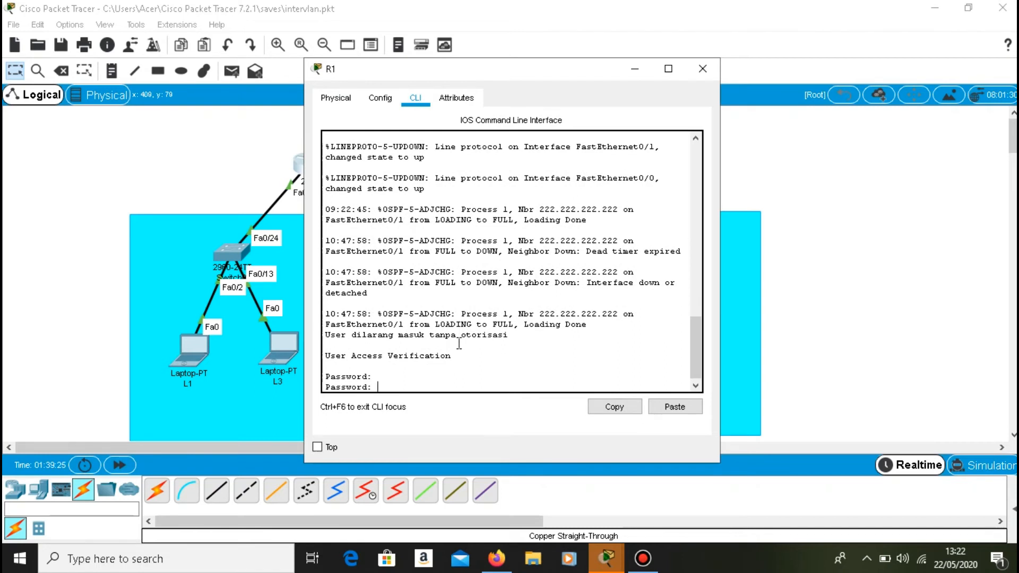
pyautogui.press('Return')
pyautogui.write('en')
pyautogui.press('Return')
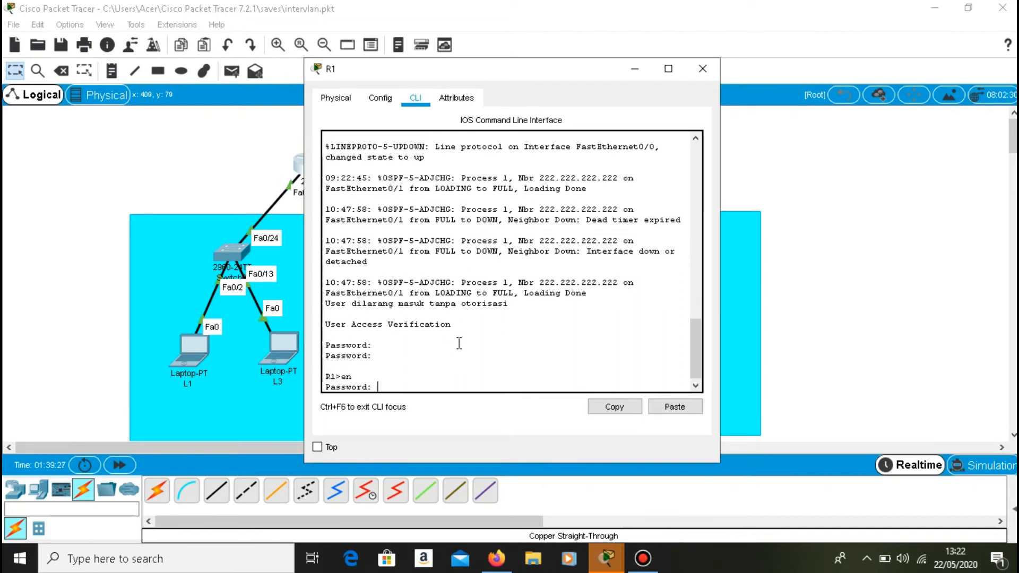
pyautogui.press('Return')
pyautogui.write('config')
pyautogui.press('Return')
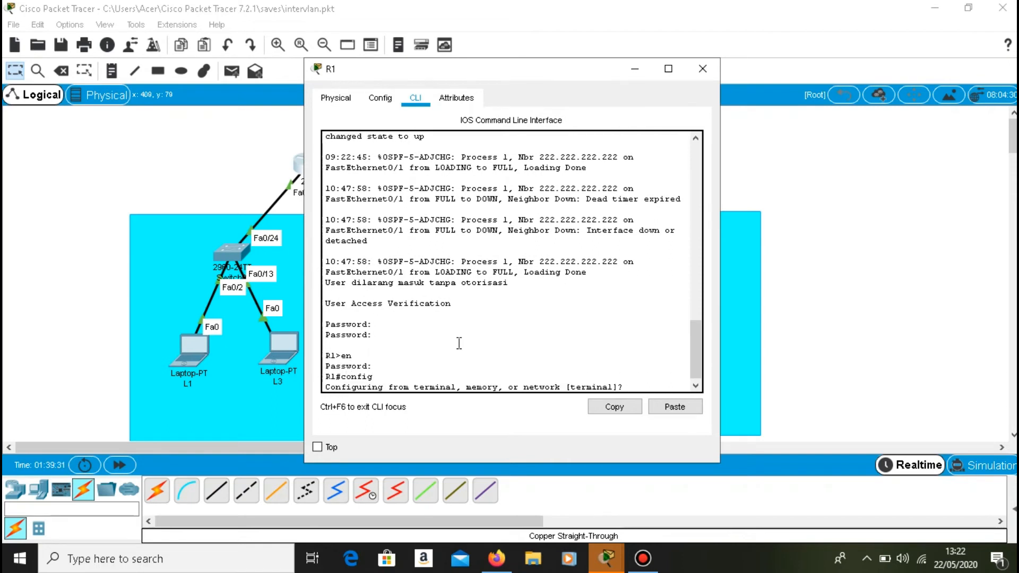
pyautogui.press('Return')
# Step: Create subinterface f0/0.10 on R1 with int f0/0.10
pyautogui.write('int fa')
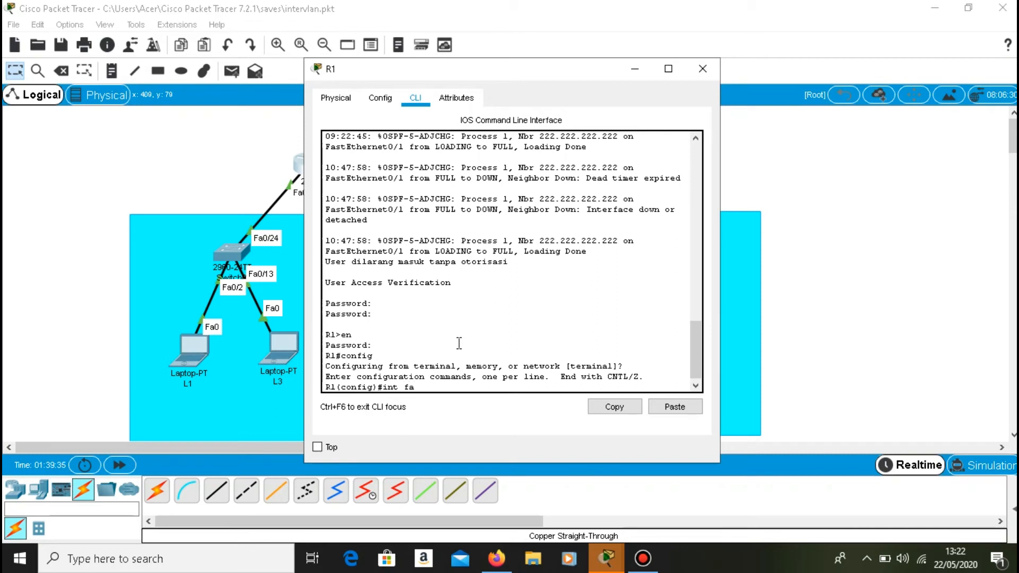
pyautogui.write('a')
pyautogui.press('BackSpace')
pyautogui.write('0/0.10')
pyautogui.press('Return')
pyautogui.press('Return')
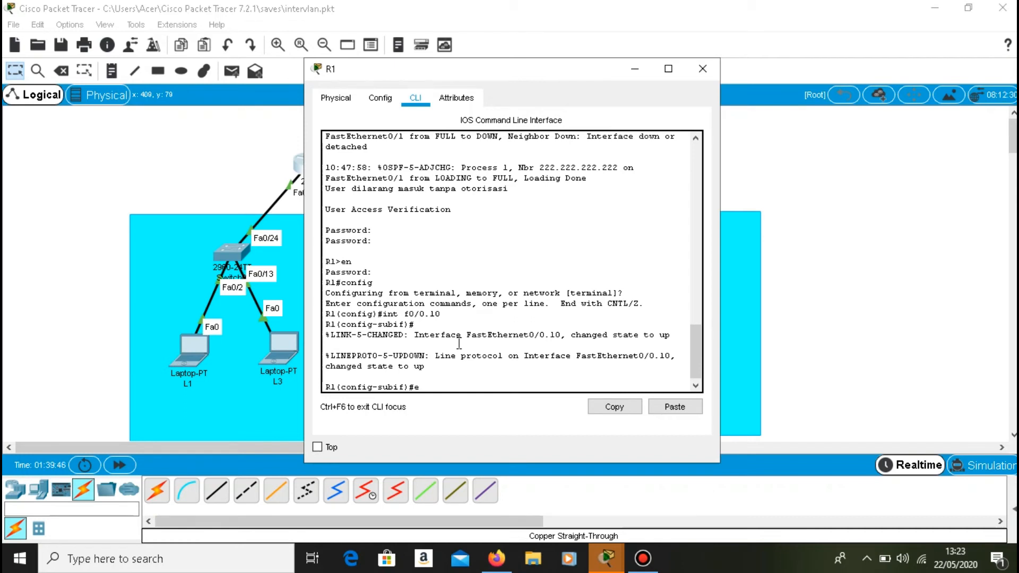
# Step: Set R1's subinterface f0/0.10 to 802.1Q tagging for VLAN 10 with encapsulation dot1q 10
pyautogui.write('ncap')
pyautogui.write('sulation')
pyautogui.write(' di')
pyautogui.write('ot')
pyautogui.write('1q')
pyautogui.write(' 10')
pyautogui.press('Return')
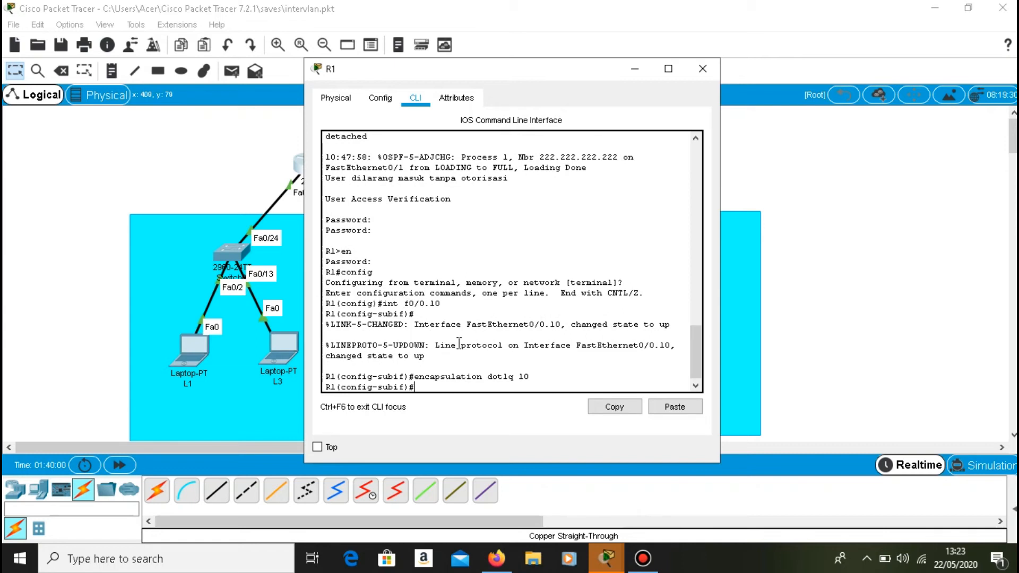
# Step: Assign IP address 192.168.10.254 with mask 255.255.255.0 to R1's subinterface f0/0.10
pyautogui.write('ip address 192.168.10.254 255.255.')
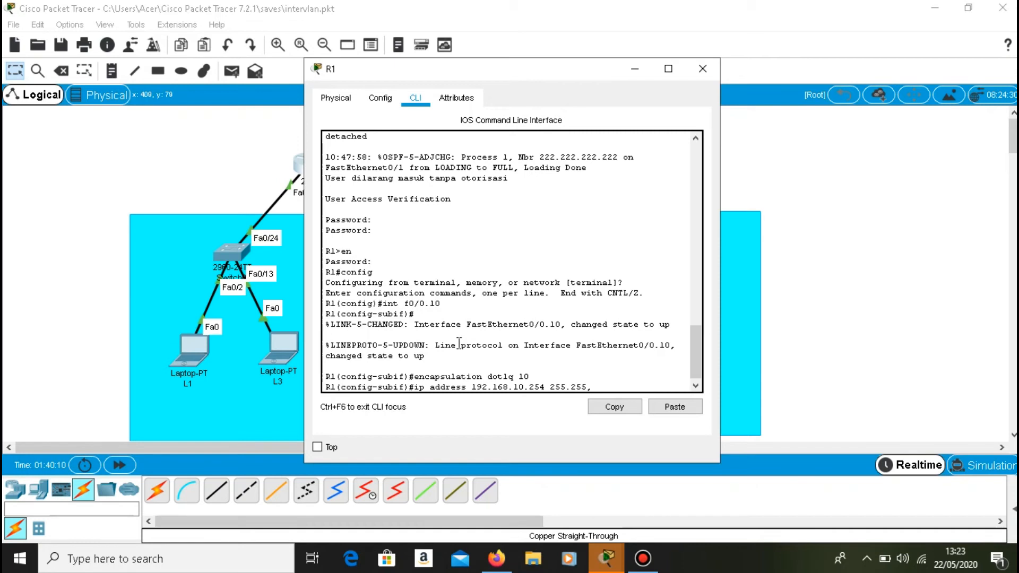
pyautogui.press('BackSpace')
pyautogui.write('.255.0')
pyautogui.press('Return')
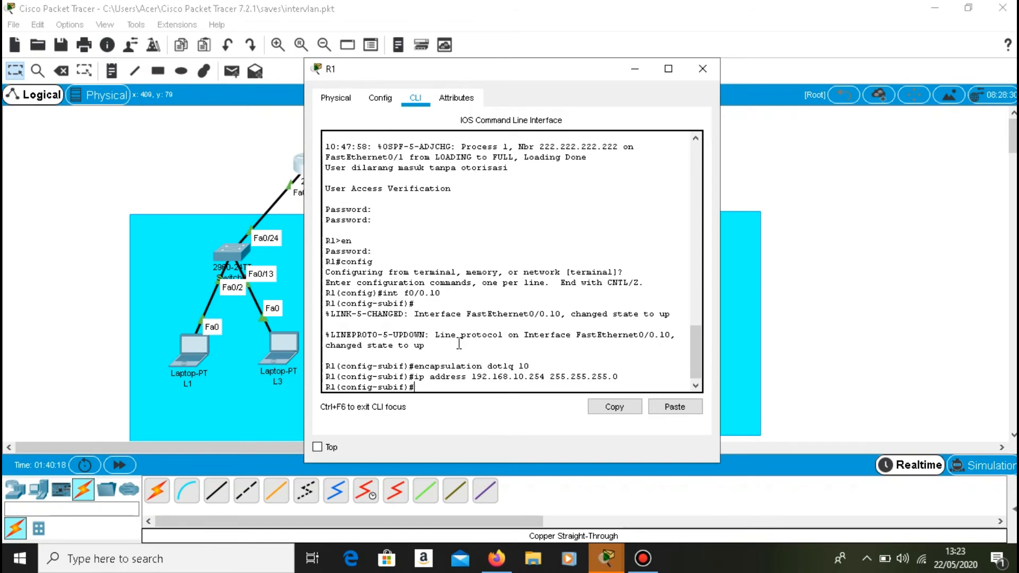
# Step: Create subinterface f0/0.20 on R1 with int f0/0.20
pyautogui.press('Up')
pyautogui.press('Up')
pyautogui.press('Up')
pyautogui.press('BackSpace')
pyautogui.press('BackSpace')
pyautogui.write('20')
pyautogui.press('Return')
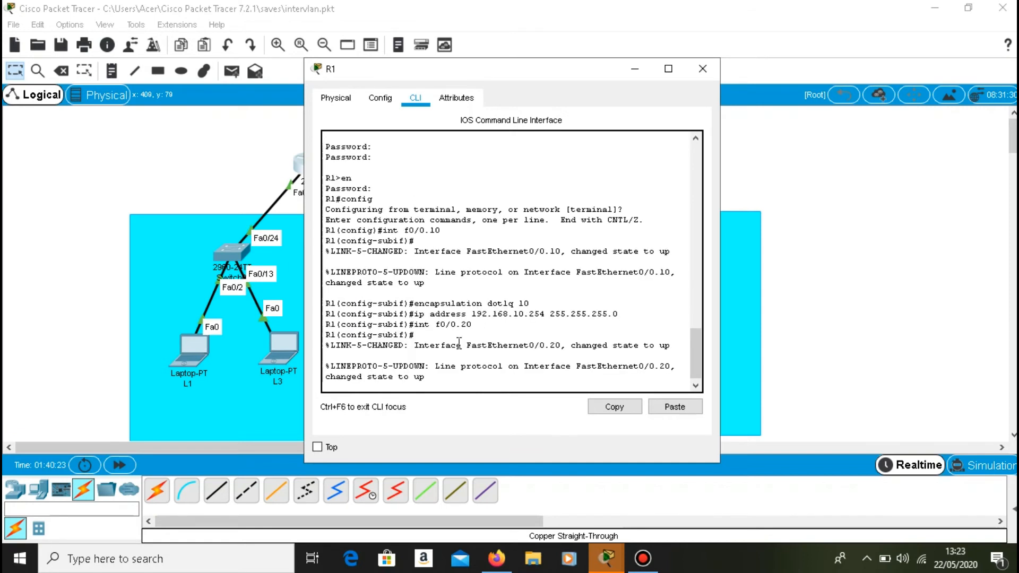
# Step: Set R1's subinterface f0/0.20 to 802.1Q tagging for VLAN 20 with encapsulation dot1q 20
pyautogui.press('Up')
pyautogui.press('Up')
pyautogui.press('Up')
pyautogui.press('Up')
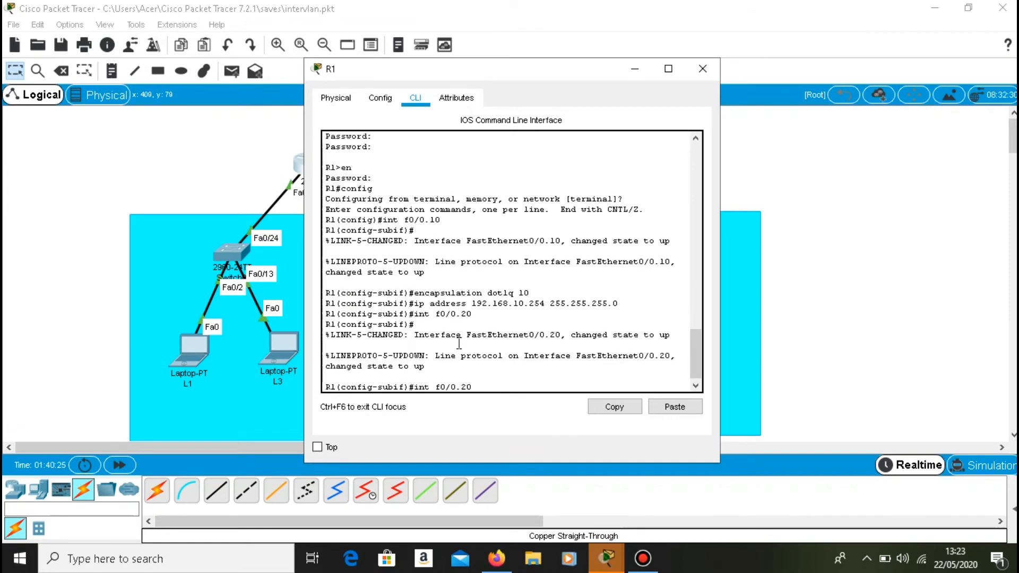
pyautogui.press('Down')
pyautogui.press('BackSpace')
pyautogui.press('BackSpace')
pyautogui.write('20')
pyautogui.press('Return')
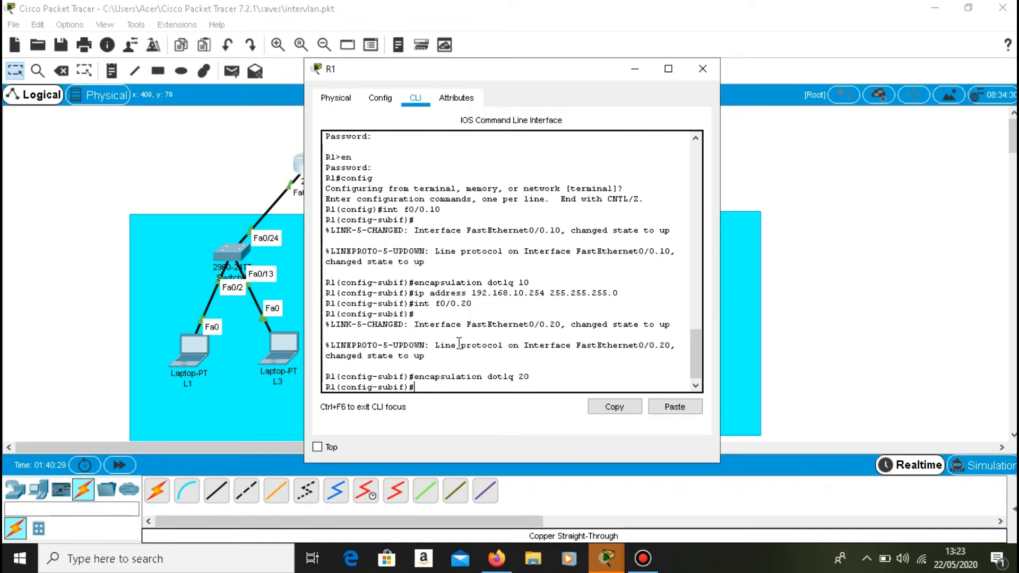
# Step: Assign IP address 192.168.30.254 with mask 255.255.255.0 to R1's subinterface f0/0.20
pyautogui.press('Up')
pyautogui.press('Up')
pyautogui.press('Up')
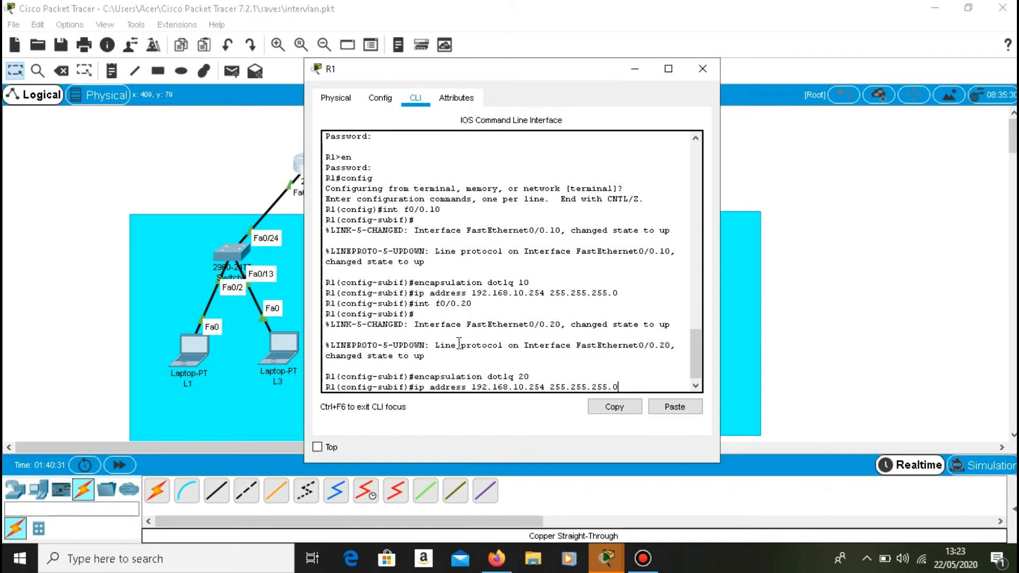
pyautogui.press('Left')
pyautogui.press('Left')
pyautogui.press('Left')
pyautogui.press('Left')
pyautogui.press('Left')
pyautogui.press('Left')
pyautogui.press('Left')
pyautogui.press('Left')
pyautogui.press('Left')
pyautogui.press('Left')
pyautogui.press('Left')
pyautogui.press('Left')
pyautogui.press('Left')
pyautogui.press('BackSpace')
pyautogui.write('3')
pyautogui.press('Return')
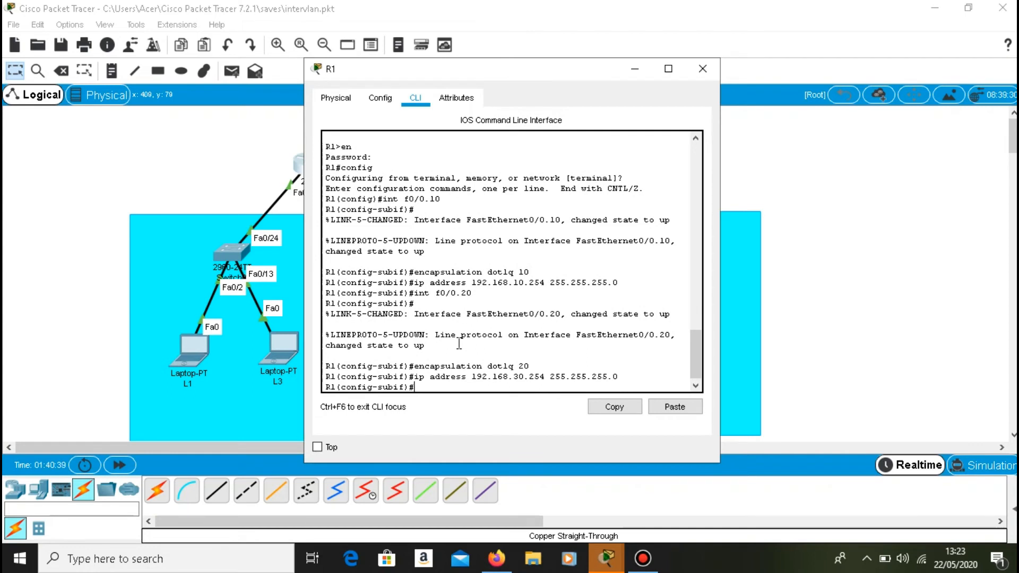
# Step: Enable R1's physical interface f0/0 with no shutdown
pyautogui.press('Up')
pyautogui.press('Up')
pyautogui.press('Up')
pyautogui.press('BackSpace')
pyautogui.press('BackSpace')
pyautogui.press('Return')
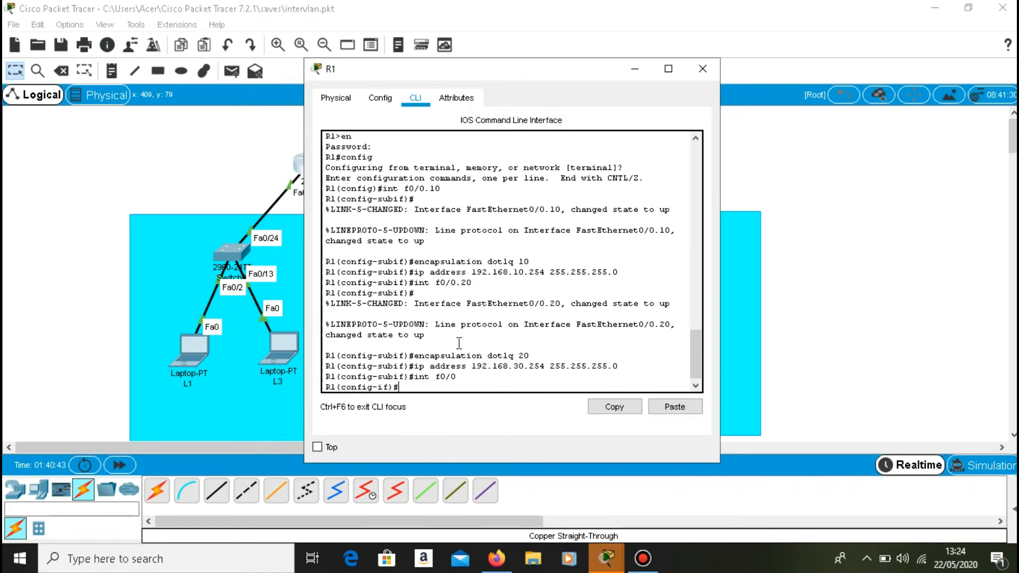
pyautogui.write('no shutdown')
pyautogui.press('Return')
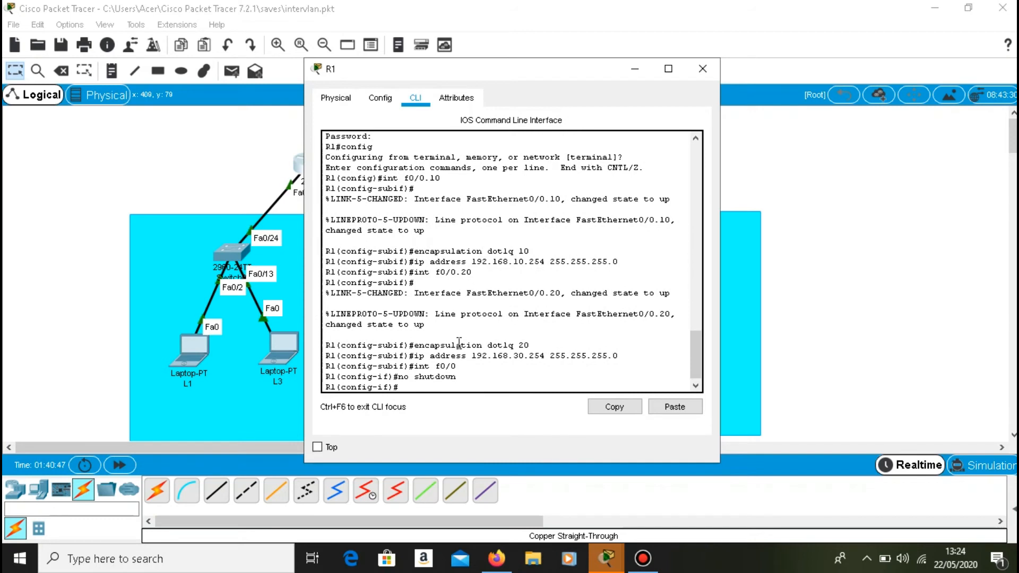
pyautogui.click(636, 69)
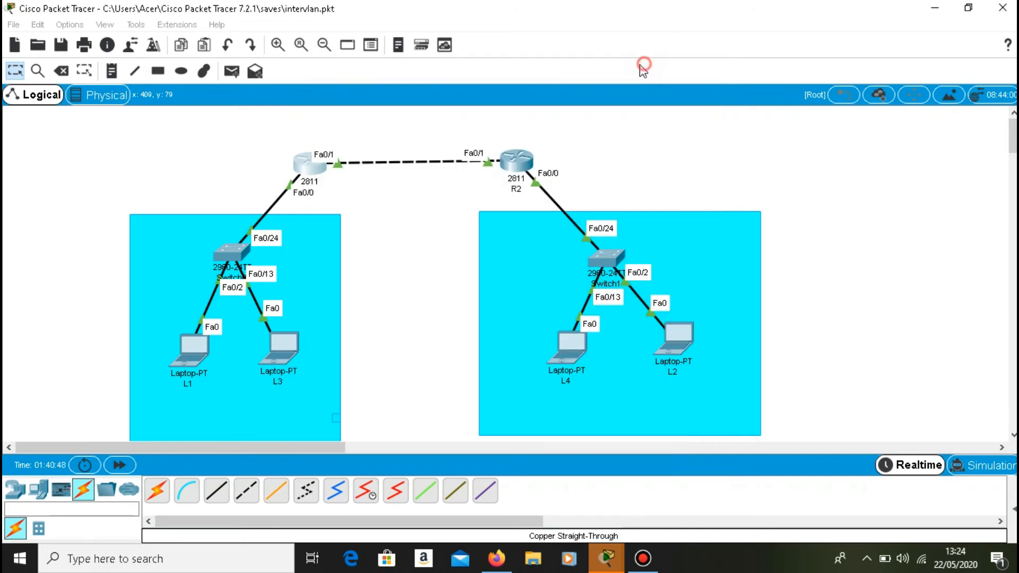
# Step: Open R2's command line, enter the console and enable passwords, and enter global configuration mode from the terminal
pyautogui.click(511, 161)
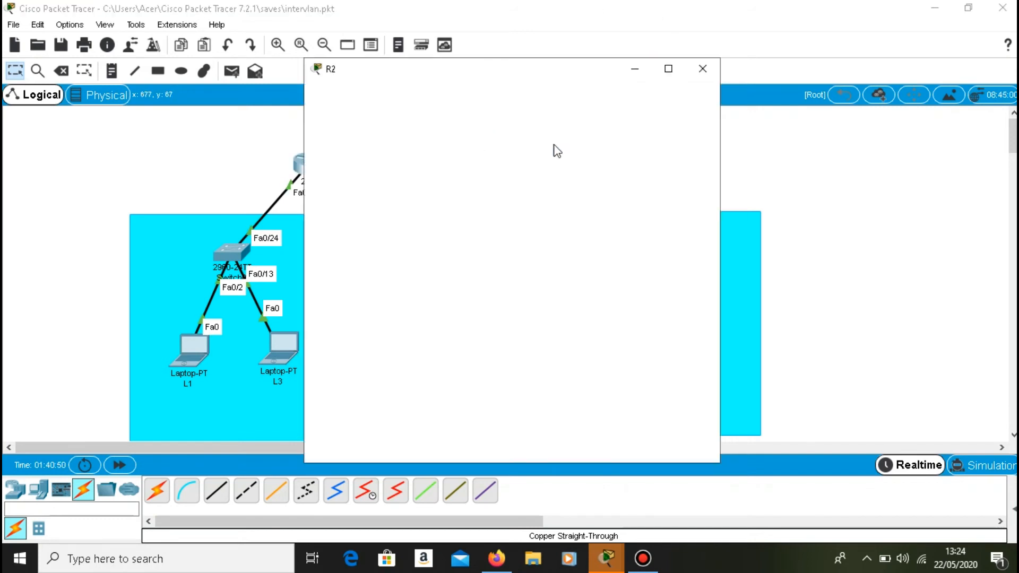
pyautogui.click(415, 97)
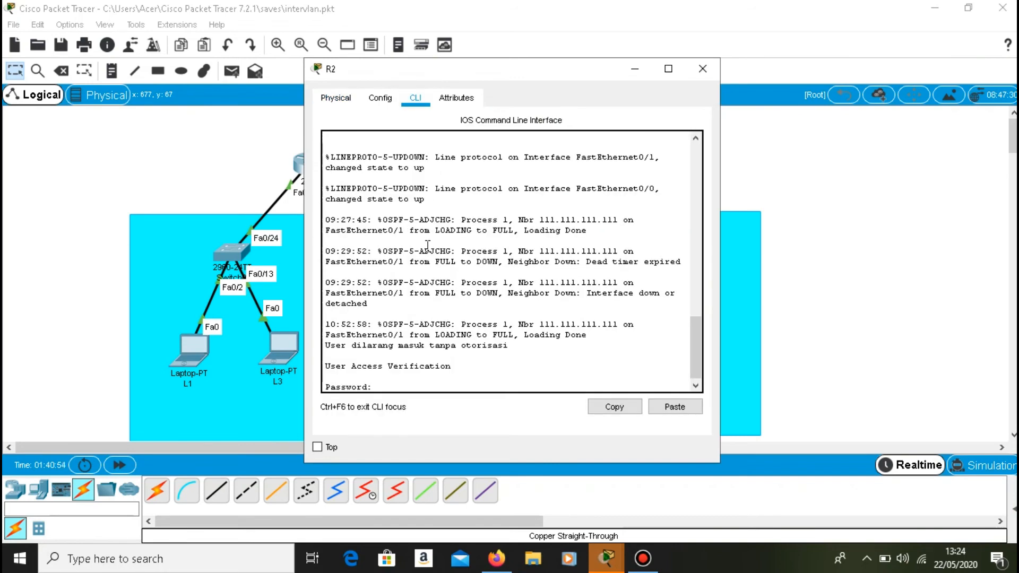
pyautogui.press('Return')
pyautogui.write('en')
pyautogui.press('Return')
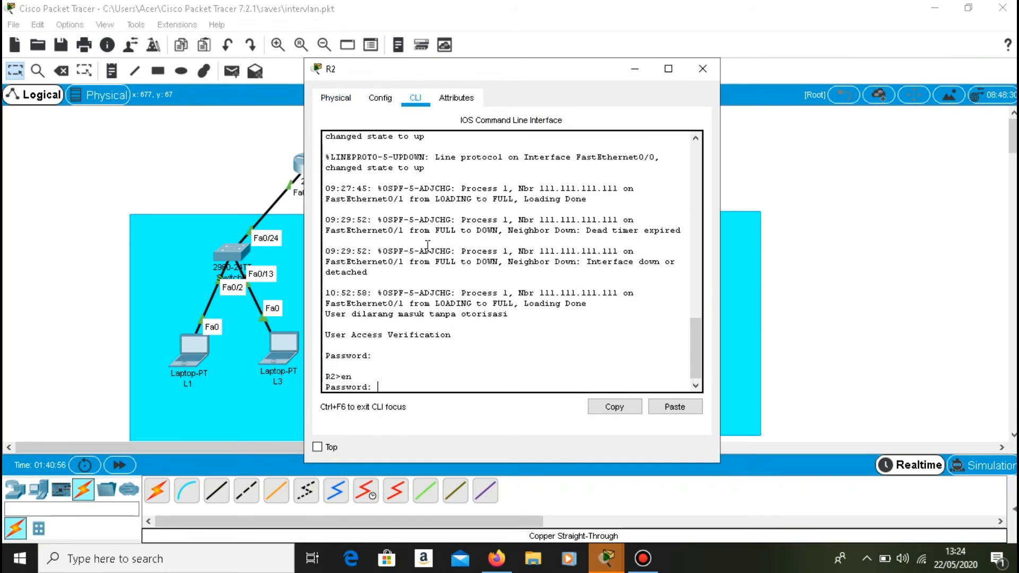
pyautogui.press('Return')
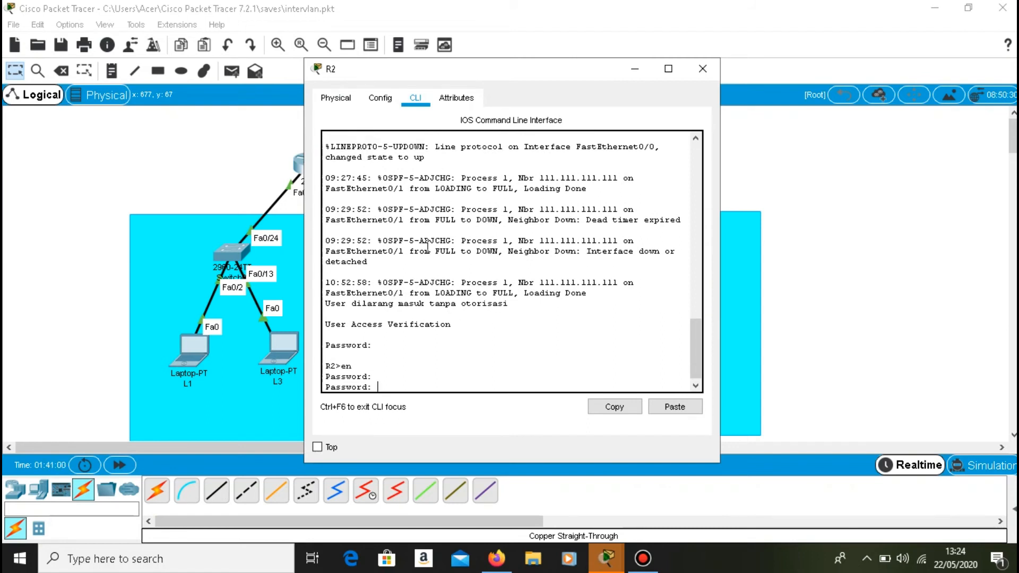
pyautogui.press('Return')
pyautogui.write('config')
pyautogui.press('Return')
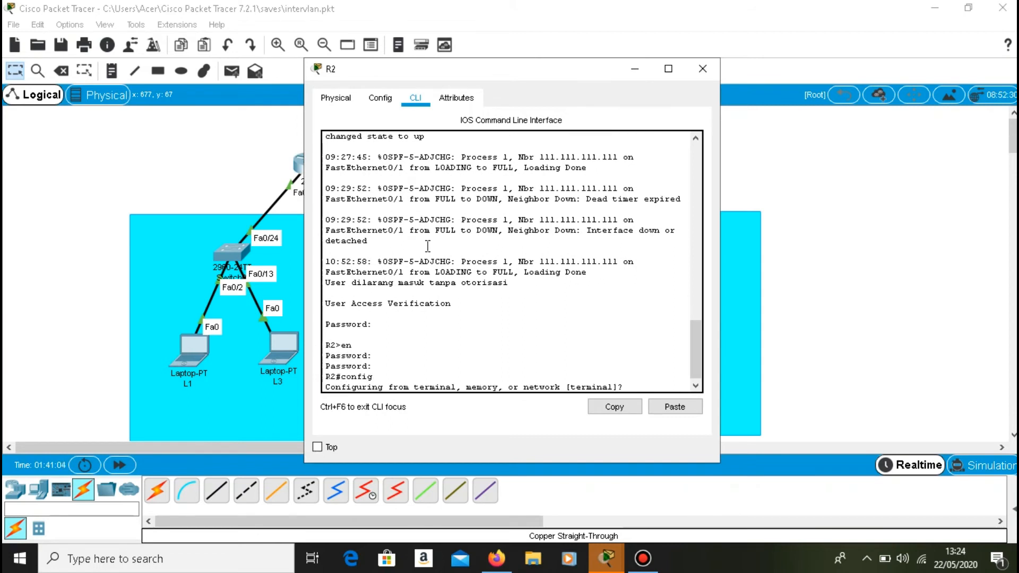
pyautogui.press('Return')
# Step: Create subinterface f0/0.10 on R2 and tag it for VLAN 10 with encapsulation dot1q 10
pyautogui.write('int f0/0.10')
pyautogui.press('Return')
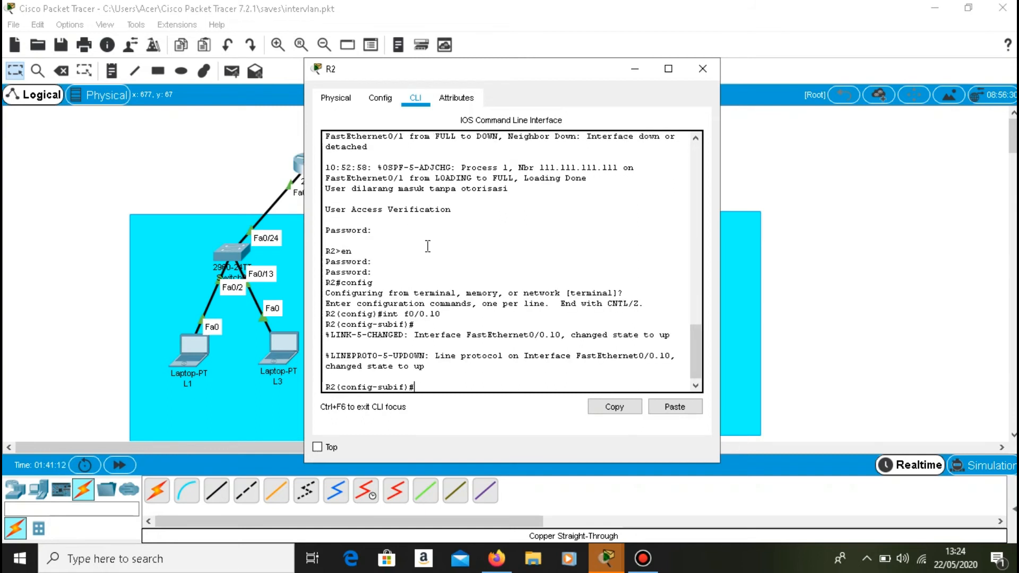
pyautogui.write('encapsulation dot1q 10')
pyautogui.press('Return')
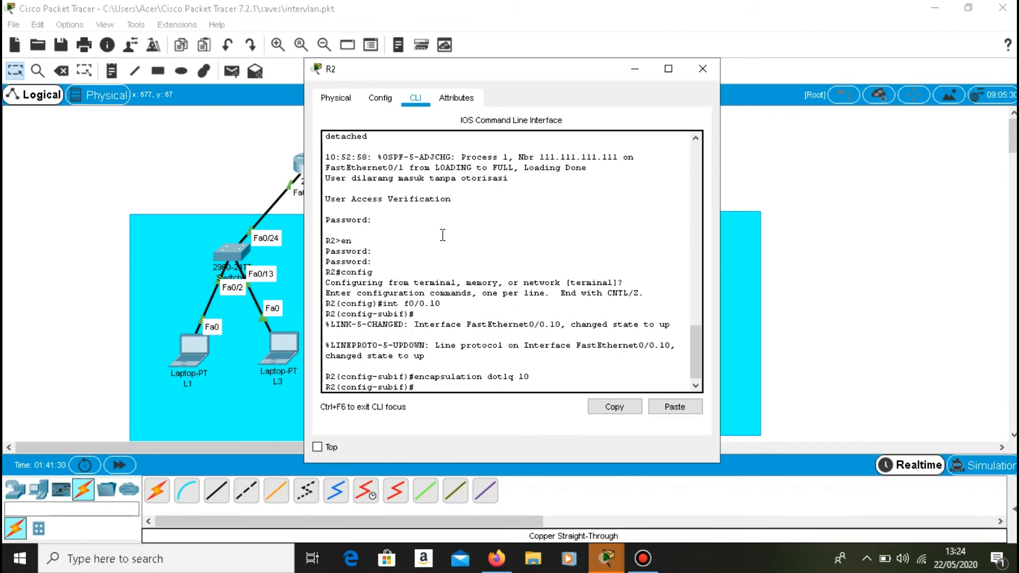
# Step: Assign IP address 192.168.20.254 with mask 255.255.255.0 to R2's subinterface f0/0.10
pyautogui.write('ip address 192.168.20.254')
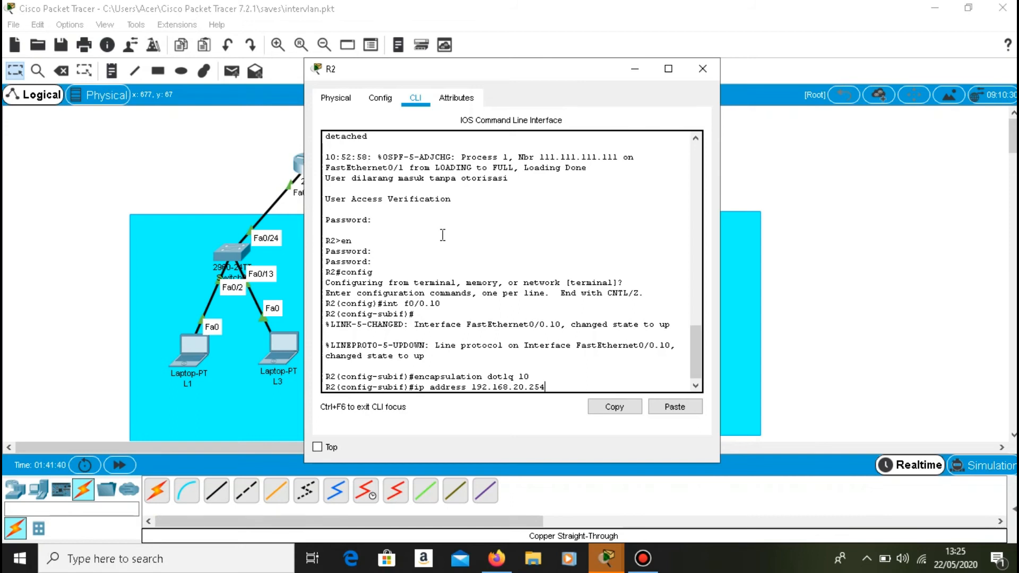
pyautogui.write(' 255.255.255.0')
pyautogui.press('Return')
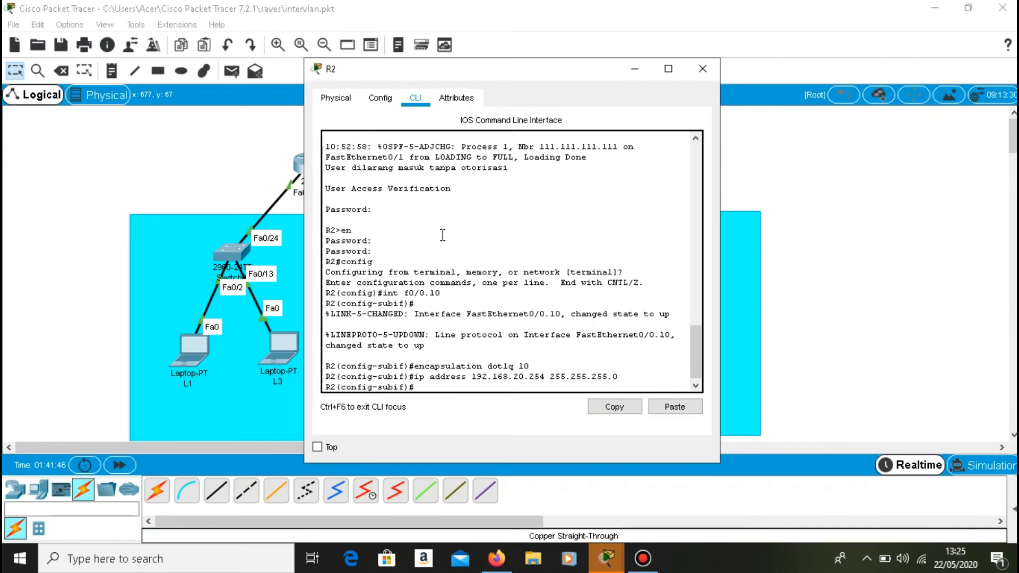
# Step: Create subinterface f0/0.20 on R2 with int f0/0.20
pyautogui.press('Up')
pyautogui.press('Up')
pyautogui.press('Up')
pyautogui.press('BackSpace')
pyautogui.press('BackSpace')
pyautogui.write('20')
pyautogui.press('Return')
pyautogui.press('Return')
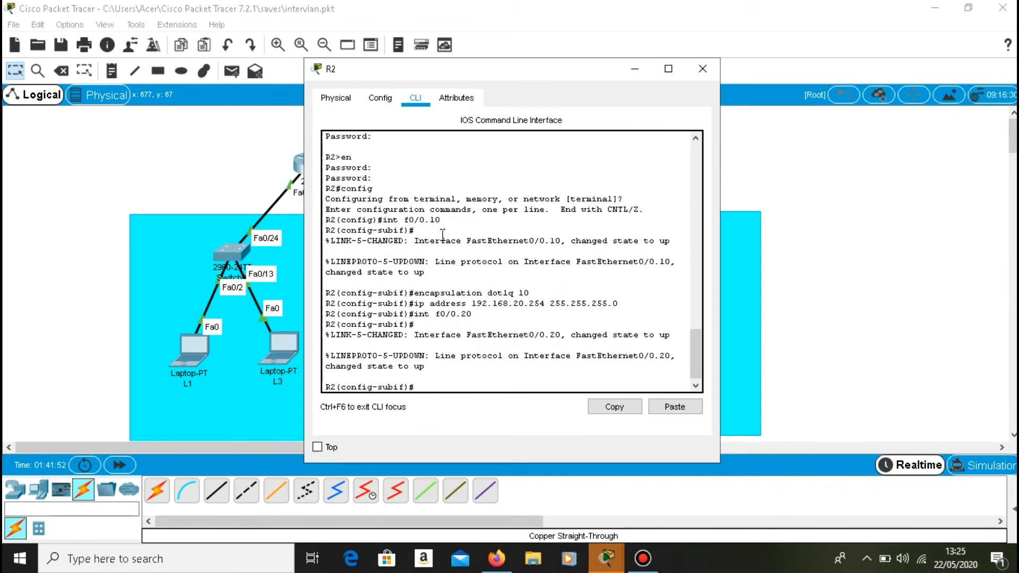
# Step: Set R2's subinterface f0/0.20 to 802.1Q tagging for VLAN 20 with encapsulation dot1q 20
pyautogui.press('Up')
pyautogui.press('Up')
pyautogui.press('Up')
pyautogui.press('BackSpace')
pyautogui.press('BackSpace')
pyautogui.write('20')
pyautogui.press('Return')
# Step: Assign IP address 192.168.40.254 with mask 255.255.255.0 to R2's subinterface f0/0.20
pyautogui.press('Up')
pyautogui.press('Up')
pyautogui.press('Up')
pyautogui.press('Left')
pyautogui.press('Left')
pyautogui.press('Left')
pyautogui.press('Left')
pyautogui.press('Left')
pyautogui.press('Left')
pyautogui.press('Left')
pyautogui.press('Left')
pyautogui.press('Left')
pyautogui.press('Left')
pyautogui.press('Left')
pyautogui.press('Left')
pyautogui.press('Left')
pyautogui.press('Left')
pyautogui.press('Left')
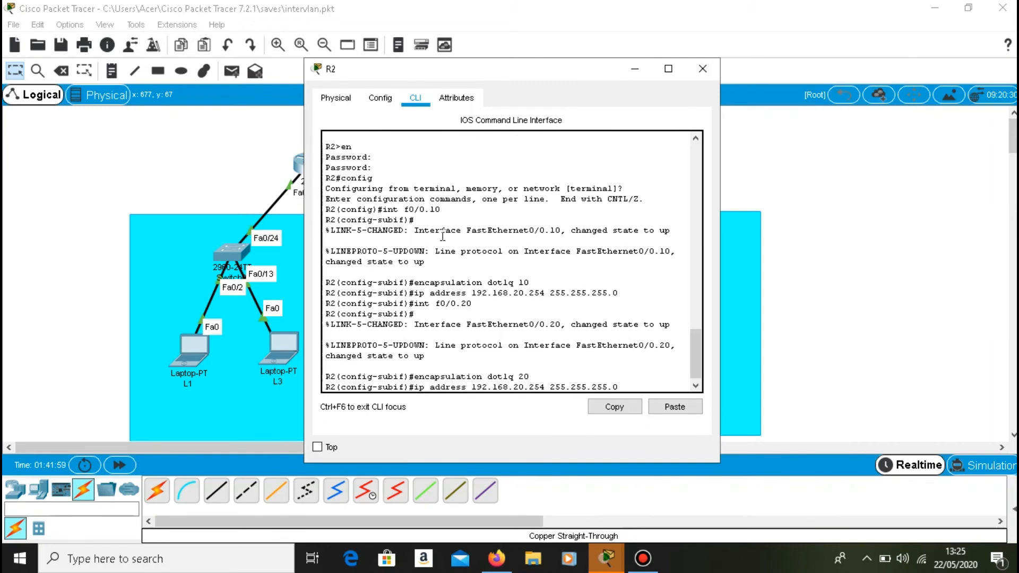
pyautogui.press('BackSpace')
pyautogui.write('4')
pyautogui.press('Return')
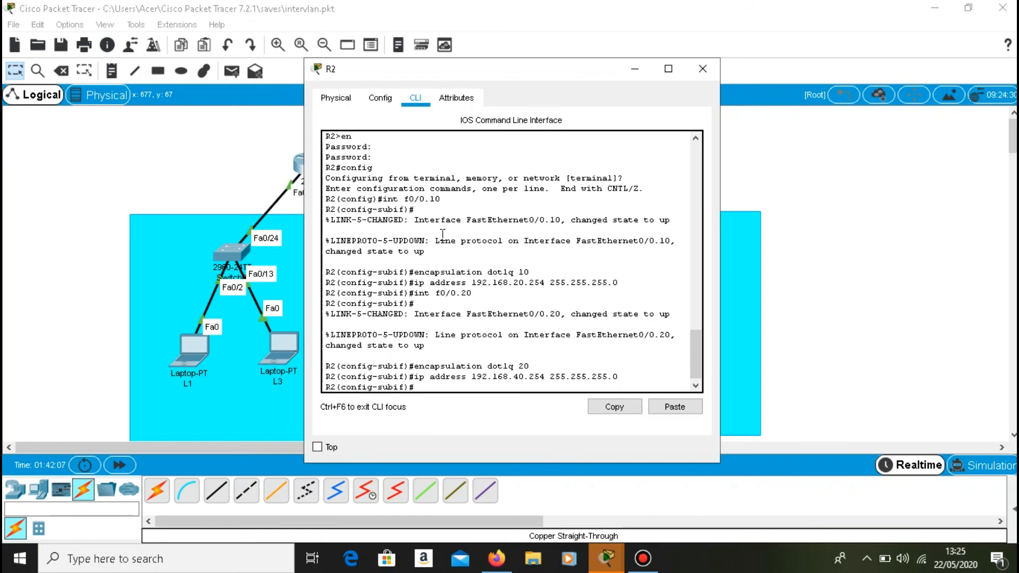
# Step: Enable R2's physical interface f0/0 with no shutdown and minimize the router's window
pyautogui.press('Up')
pyautogui.press('Up')
pyautogui.press('Up')
pyautogui.press('BackSpace')
pyautogui.press('BackSpace')
pyautogui.press('BackSpace')
pyautogui.press('Return')
pyautogui.write('no shu')
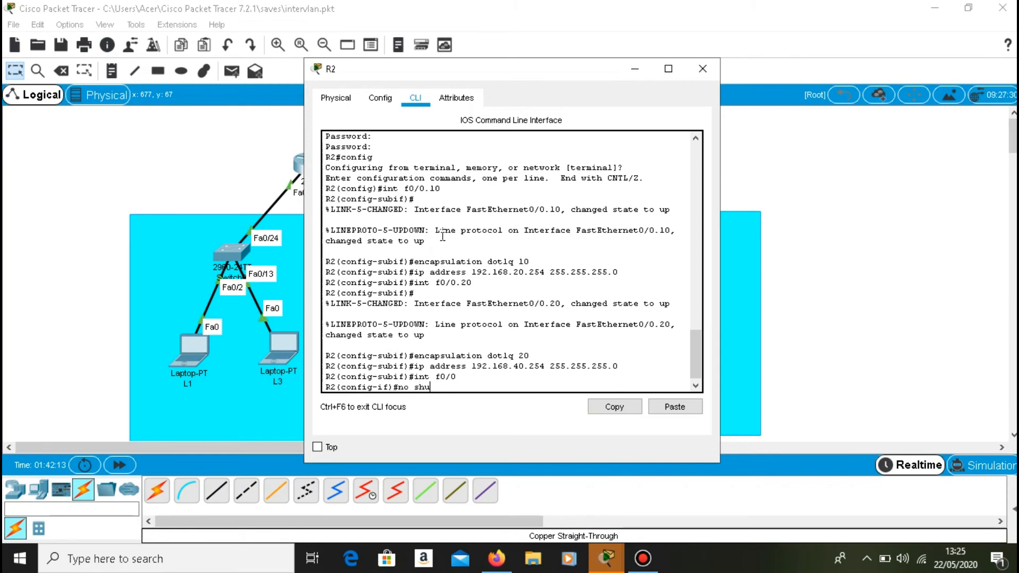
pyautogui.write('tdown')
pyautogui.press('Return')
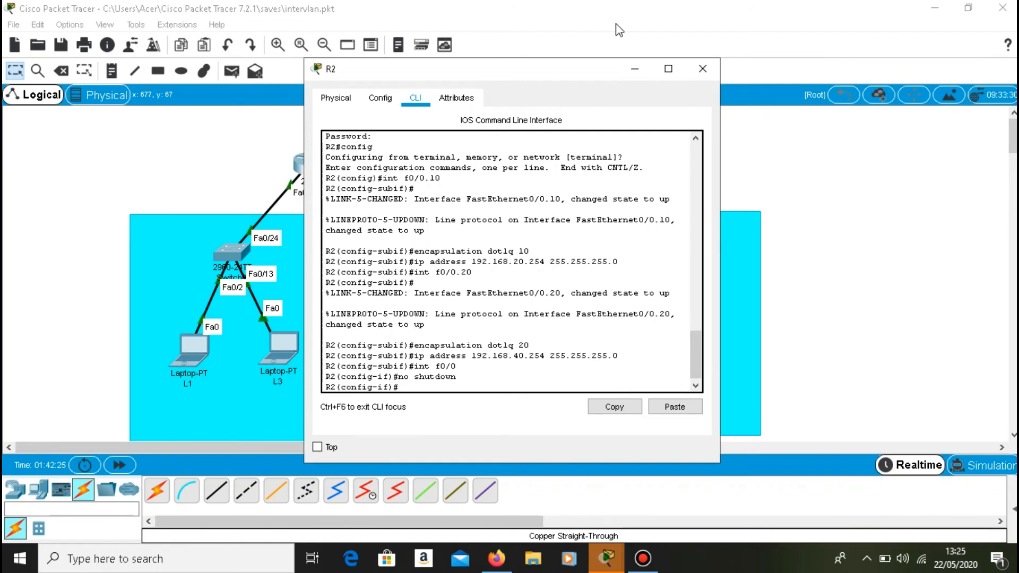
pyautogui.click(635, 69)
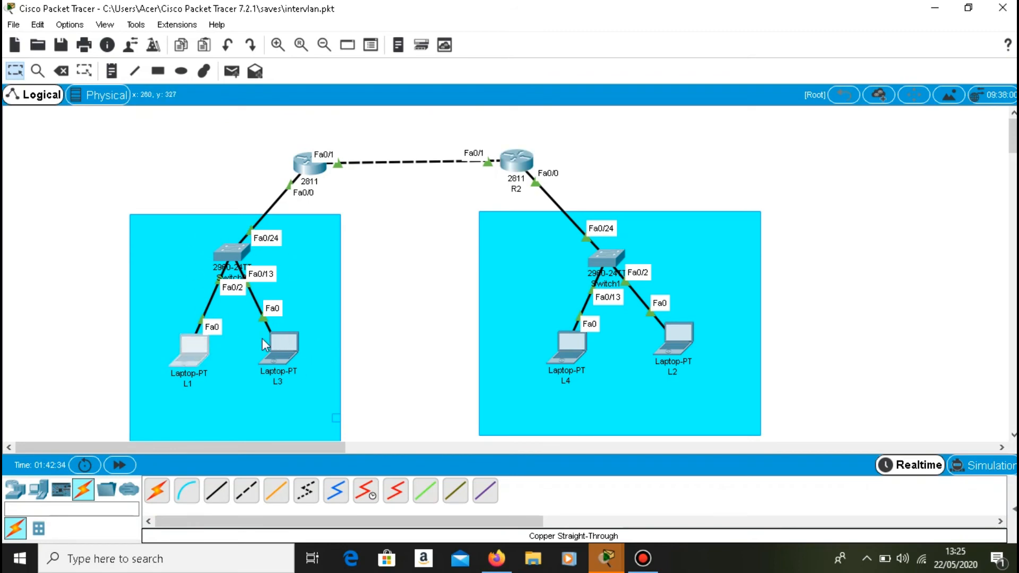
# Step: Ping 192.168.30.3 twice from laptop L1's Command Prompt to test inter-VLAN connectivity, and close L1's window
pyautogui.click(188, 350)
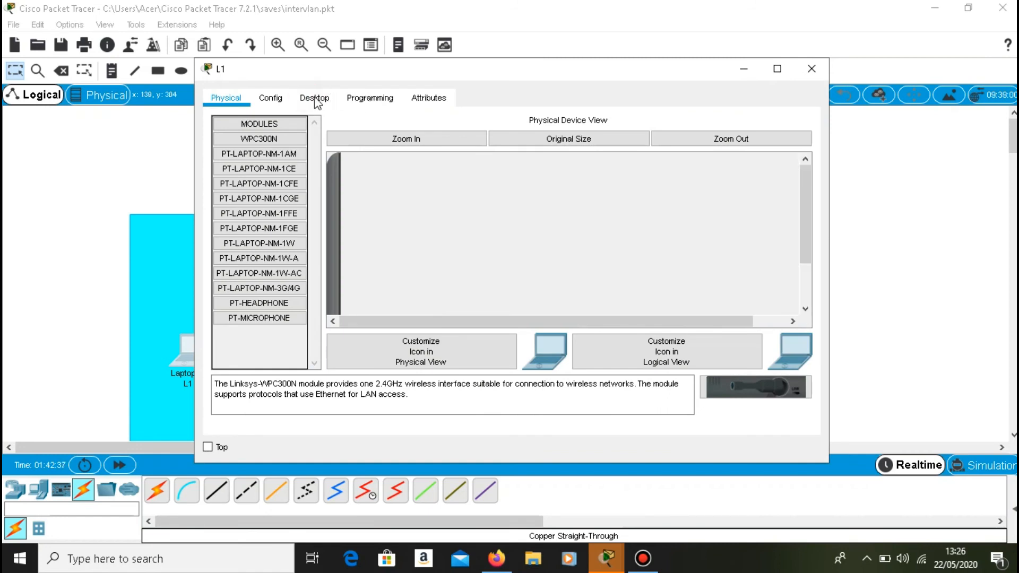
pyautogui.click(314, 100)
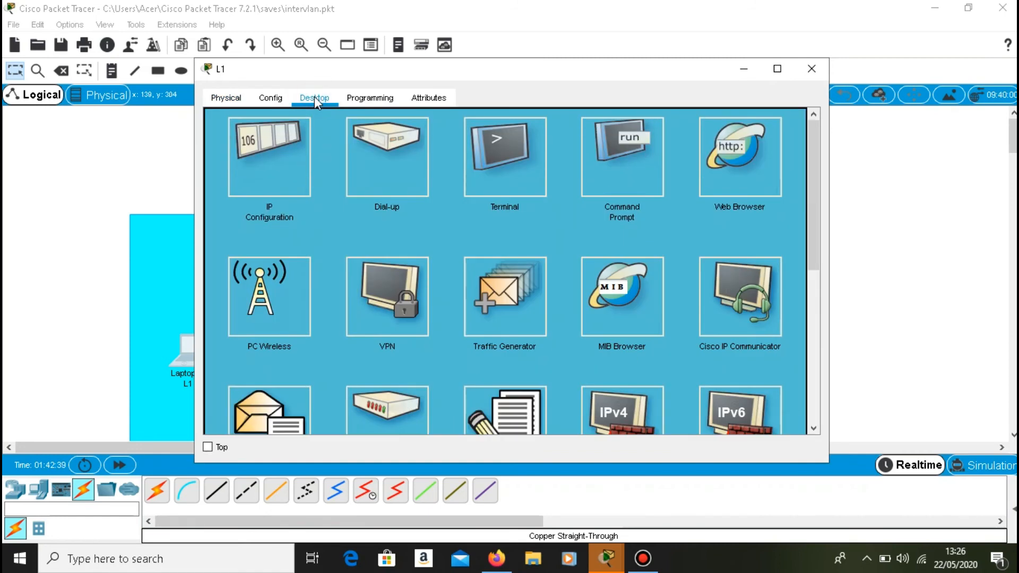
pyautogui.click(616, 159)
pyautogui.write('ping 192')
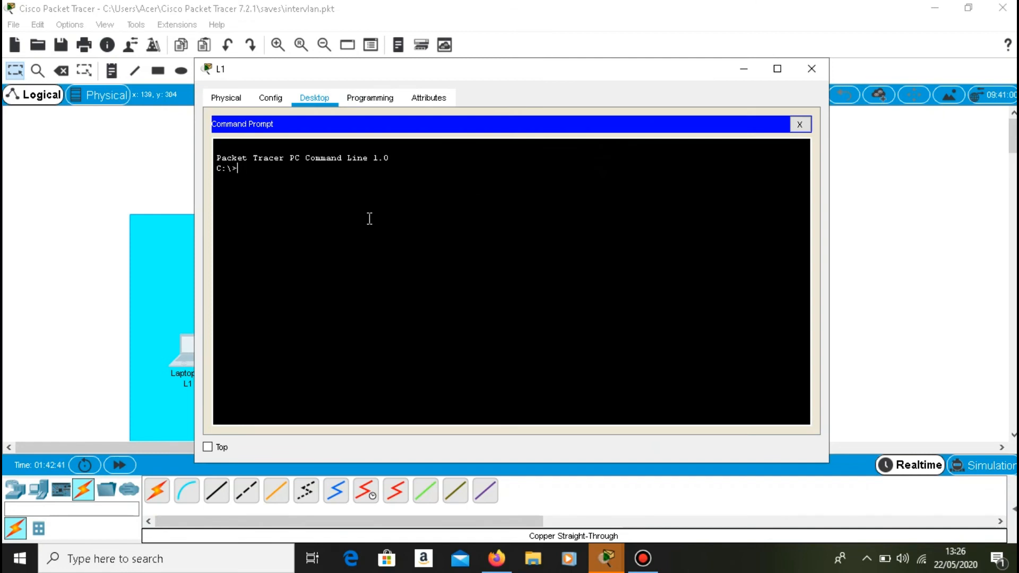
pyautogui.write('.168.30.3')
pyautogui.press('Return')
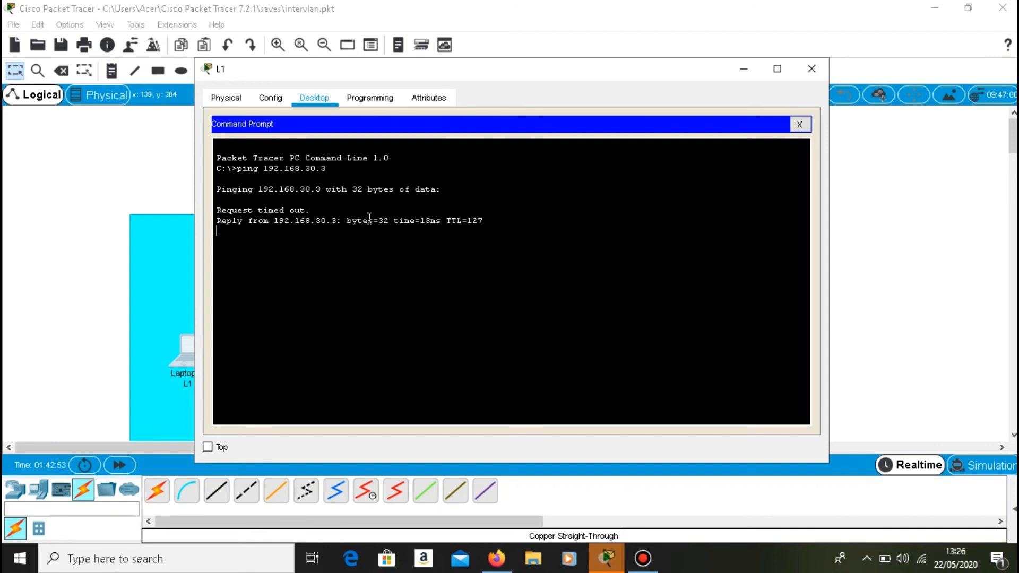
pyautogui.press('Up')
pyautogui.press('Return')
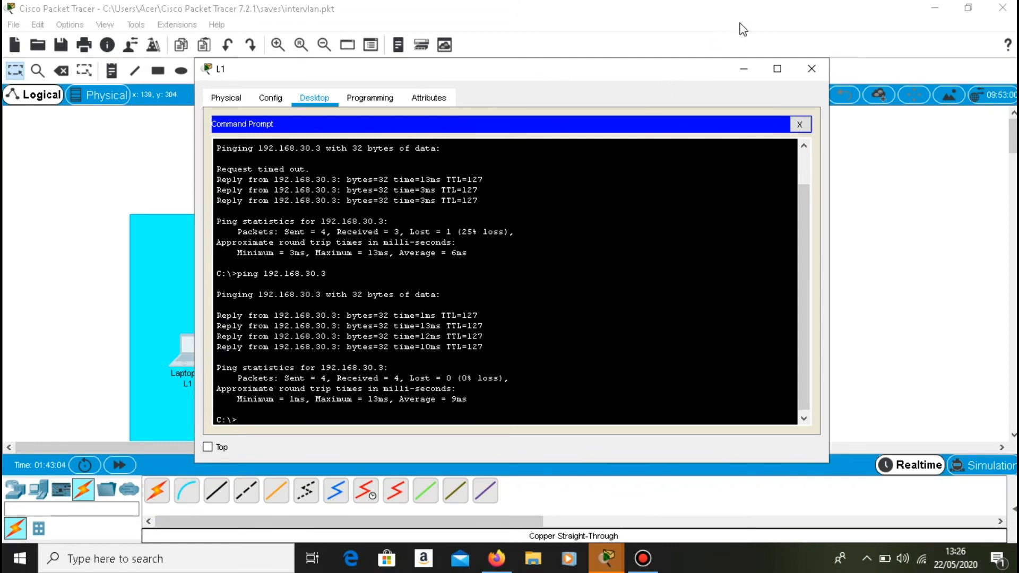
pyautogui.click(812, 69)
# Step: Return R1 to privileged mode and check its interface addresses and status with sh ip int brief
pyautogui.click(325, 175)
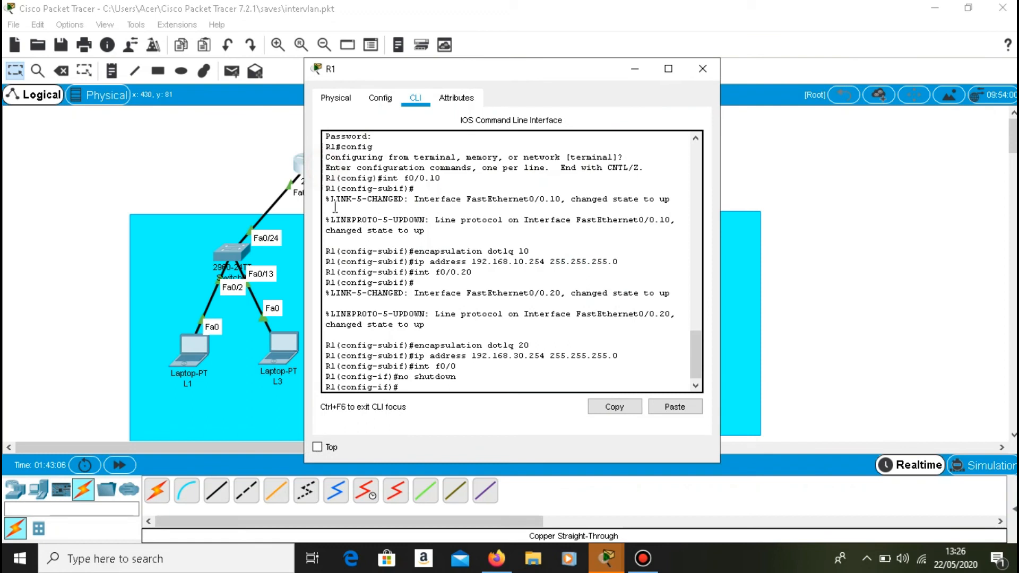
pyautogui.hotkey('ctrl', 'z')
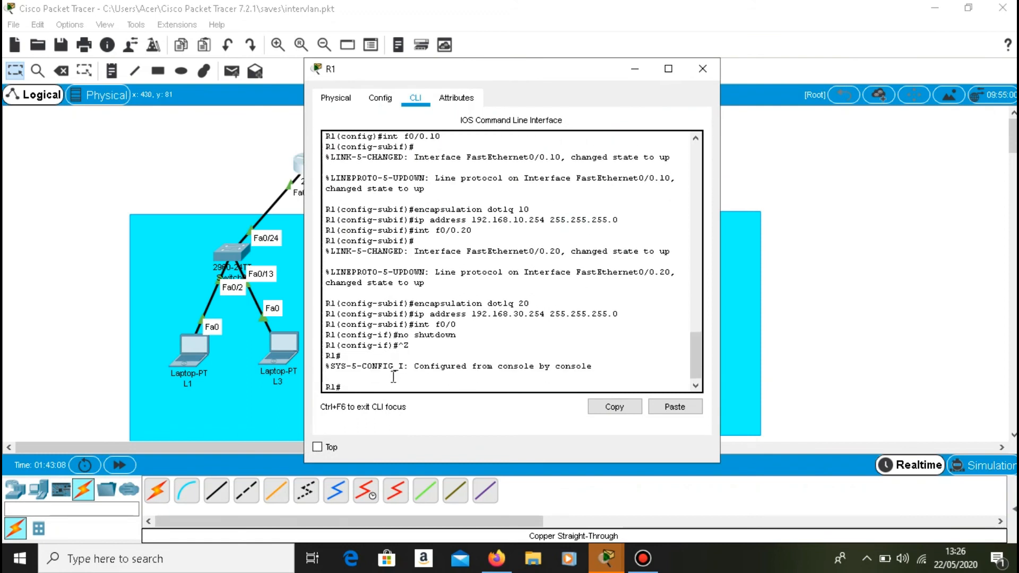
pyautogui.write('sh ip int brief')
pyautogui.press('Return')
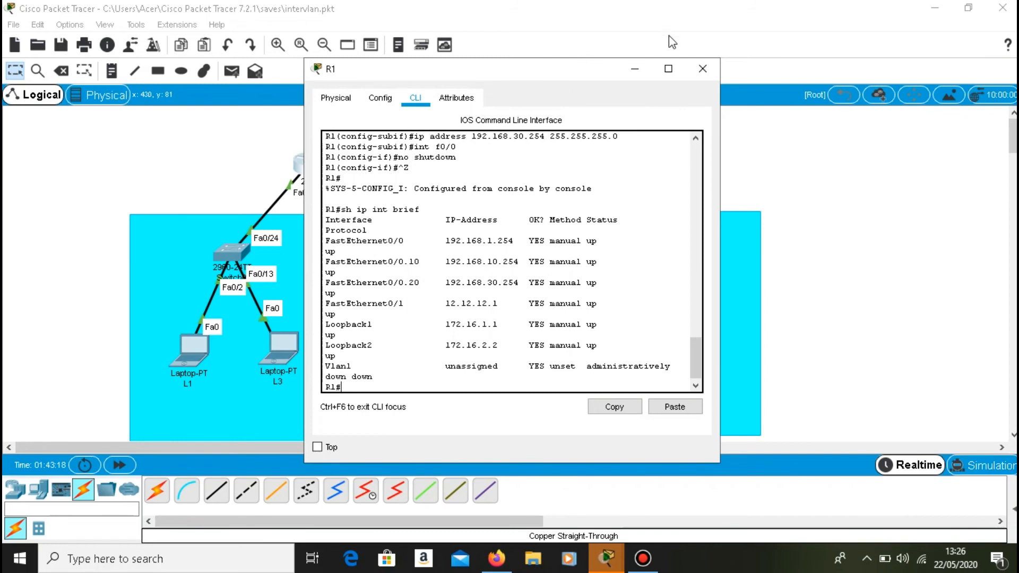
pyautogui.click(634, 69)
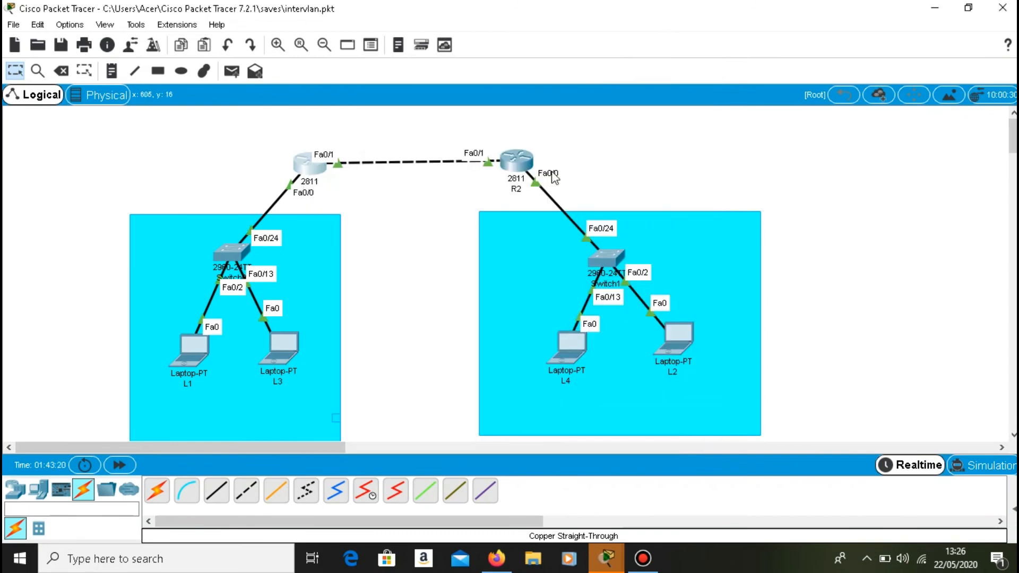
# Step: Return R2 to privileged mode and run sh ip int brief to check subinterfaces FastEthernet0/0.10 and FastEthernet0/0.20
pyautogui.click(517, 162)
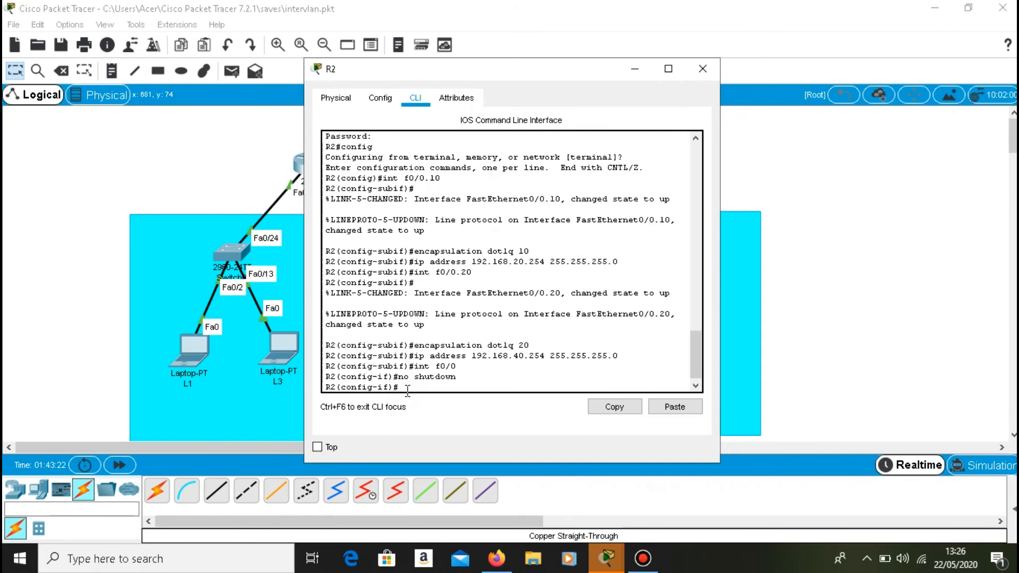
pyautogui.hotkey('ctrl', 'z')
pyautogui.press('Return')
pyautogui.write('sh')
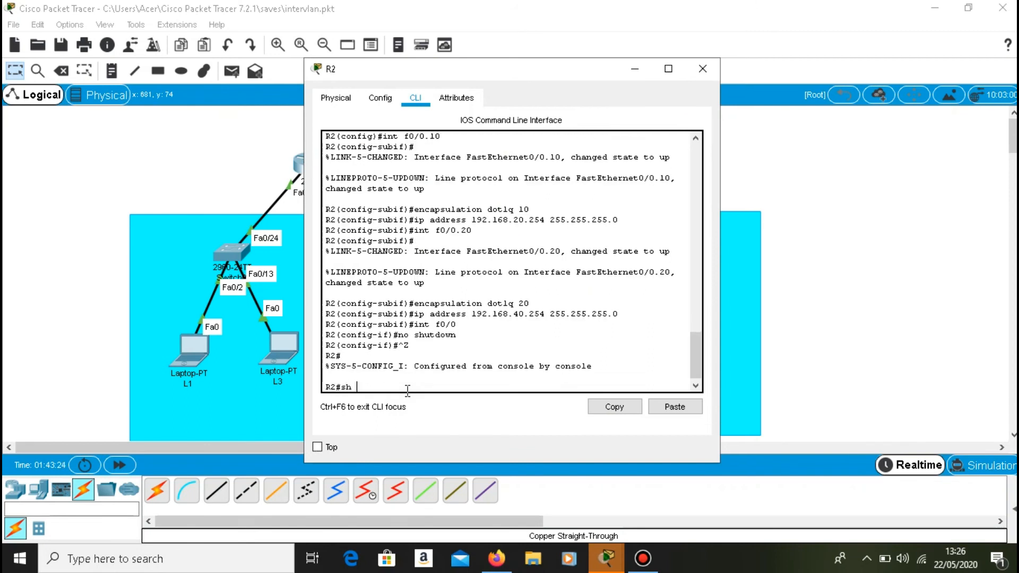
pyautogui.write(' ip int brief')
pyautogui.press('Return')
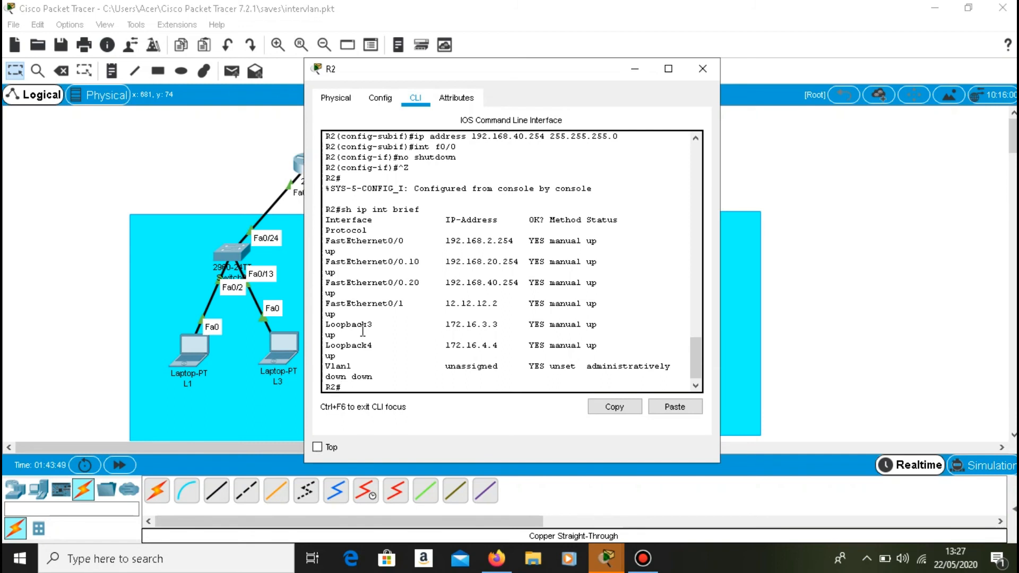
pyautogui.click(328, 263)
pyautogui.moveTo(327, 263); pyautogui.dragTo(431, 283)
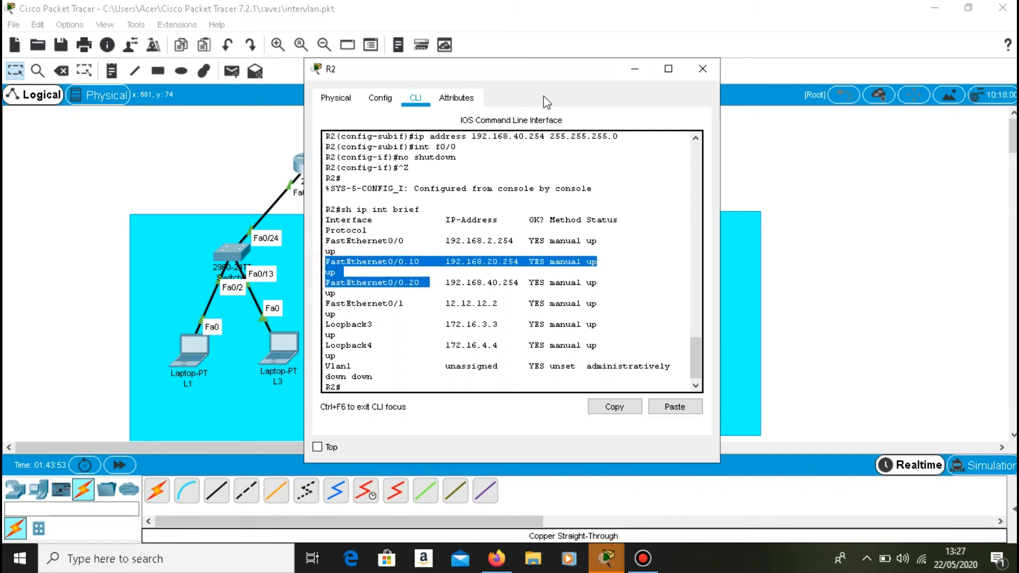
pyautogui.click(635, 67)
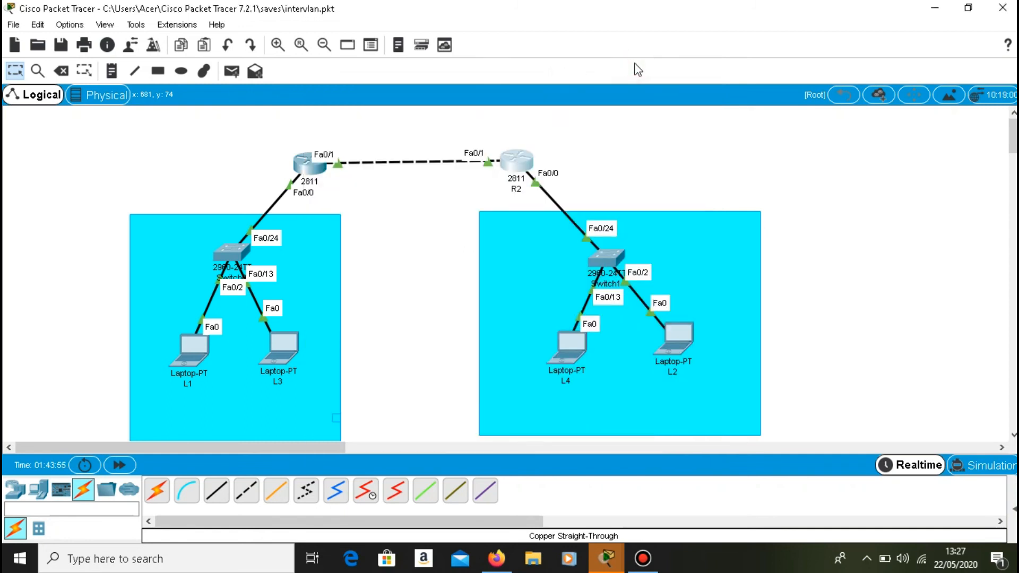